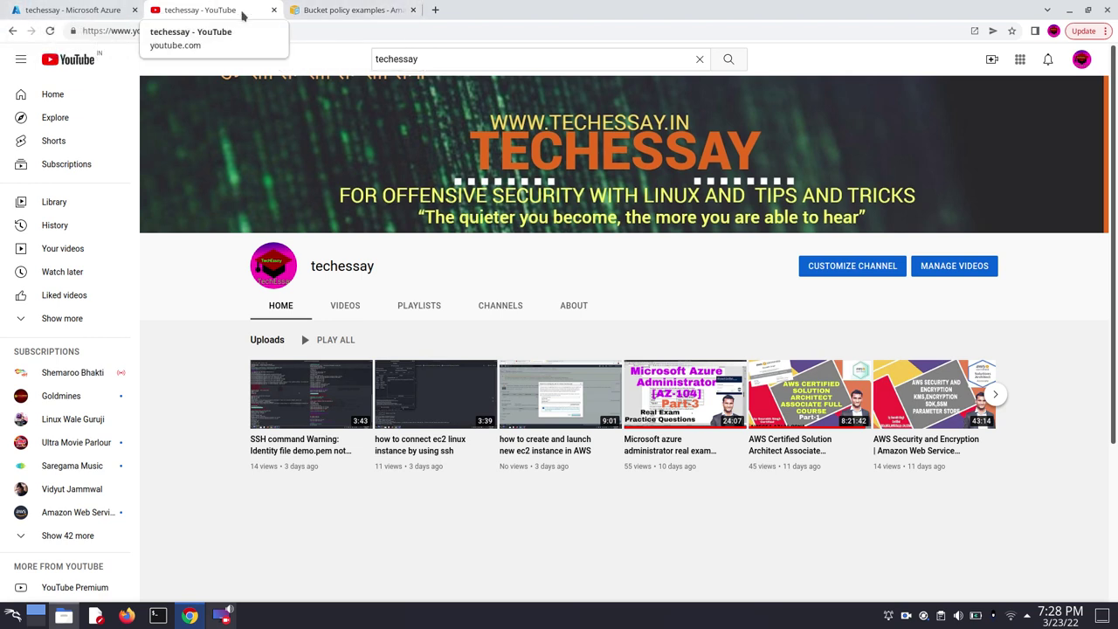
# Search the web for "aws console" in a new browser tab and open the AWS Management Console page
pyautogui.click(435, 11)
pyautogui.click(440, 30)
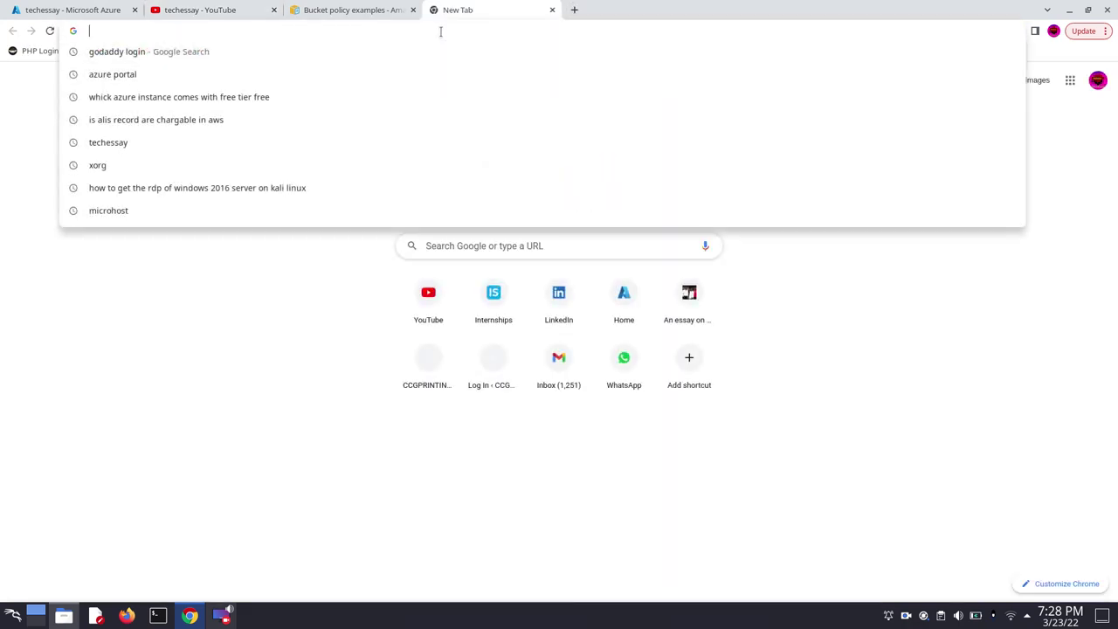
pyautogui.write('aws c')
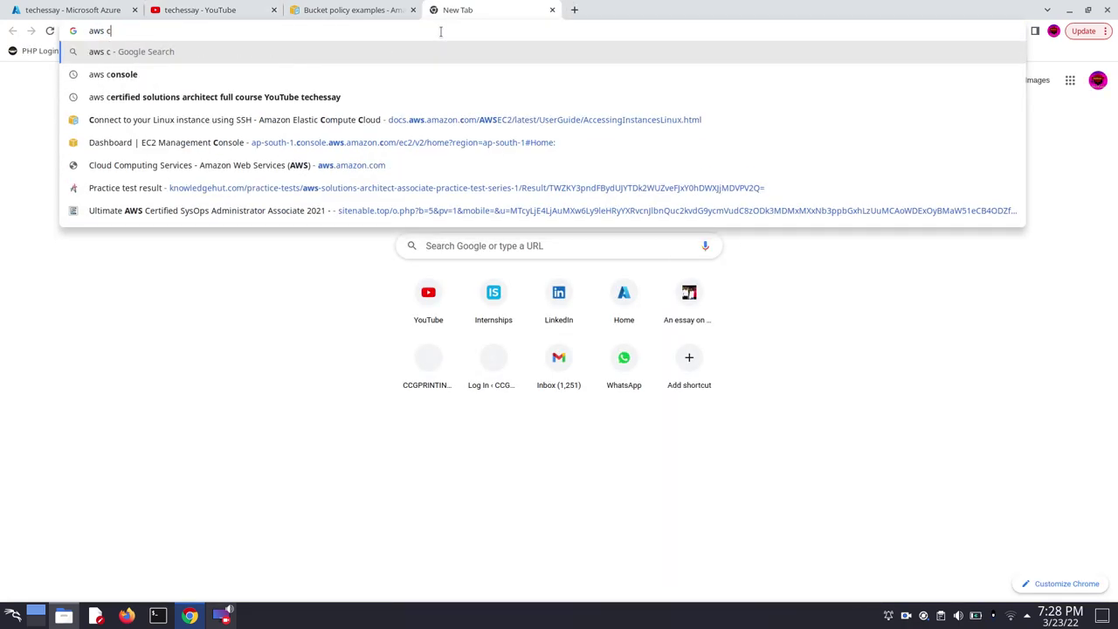
pyautogui.write('onso')
pyautogui.press('Return')
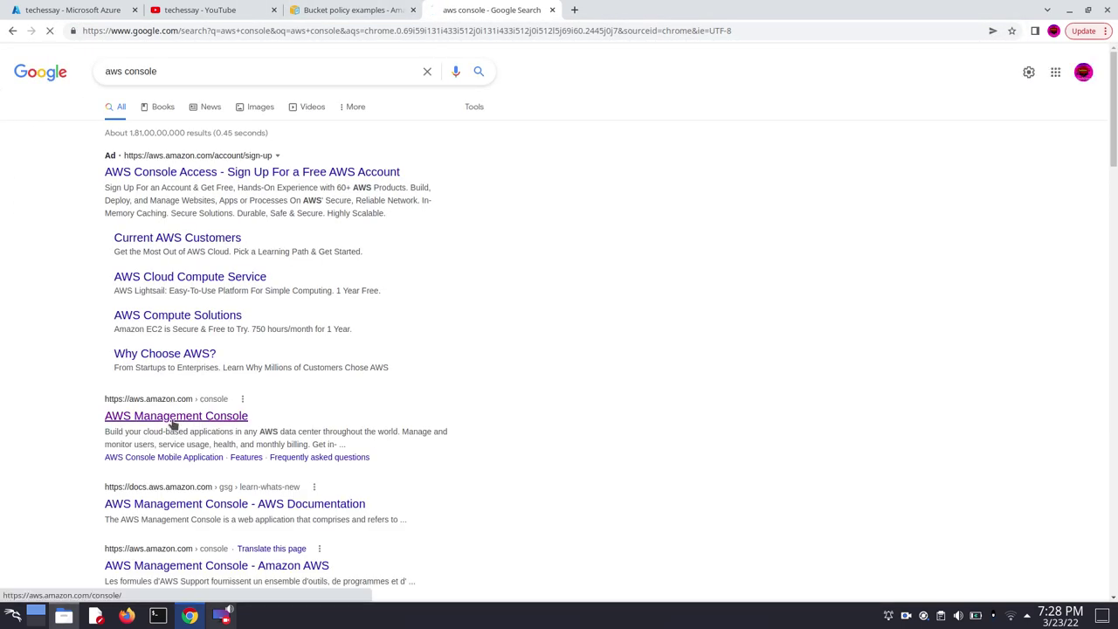
pyautogui.click(172, 421)
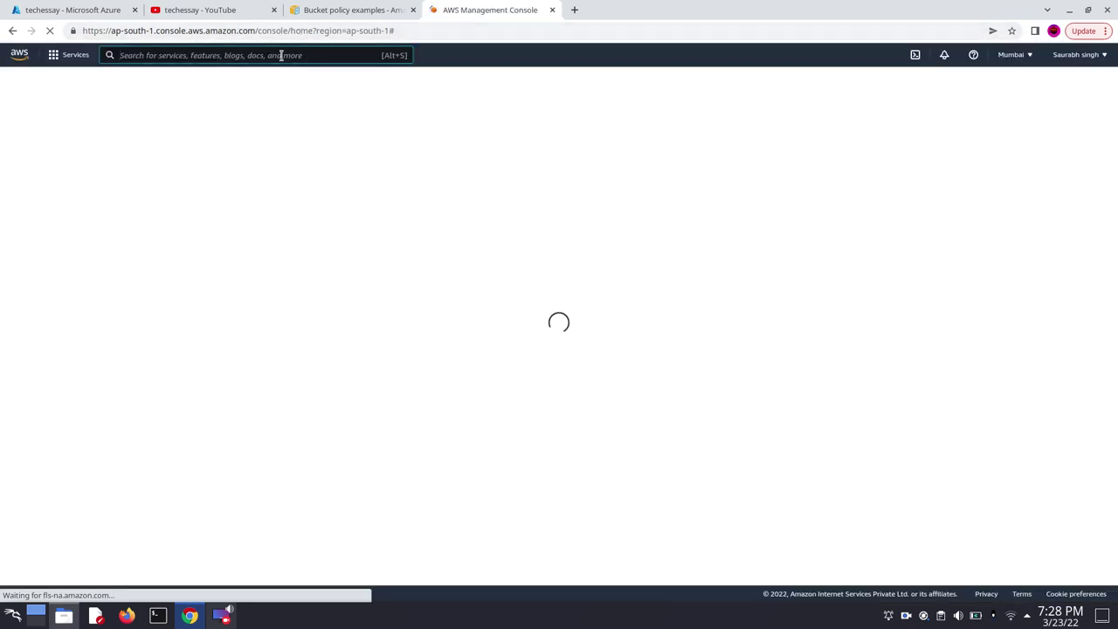
# Find the S3 service with the search term "s3" and open it
pyautogui.click(162, 55)
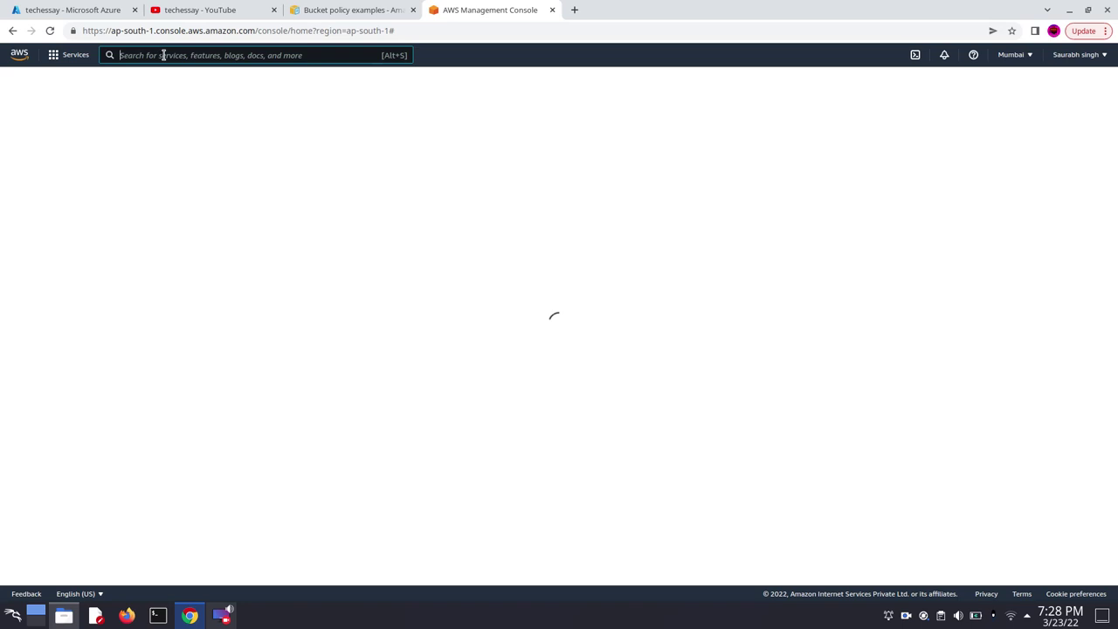
pyautogui.write('s3')
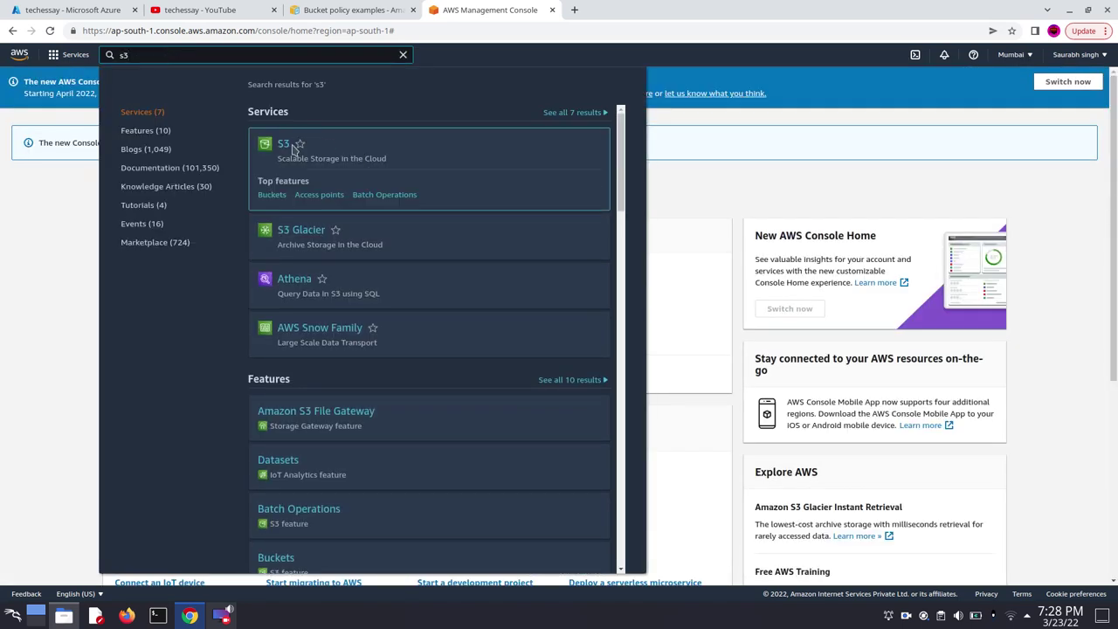
pyautogui.click(286, 144)
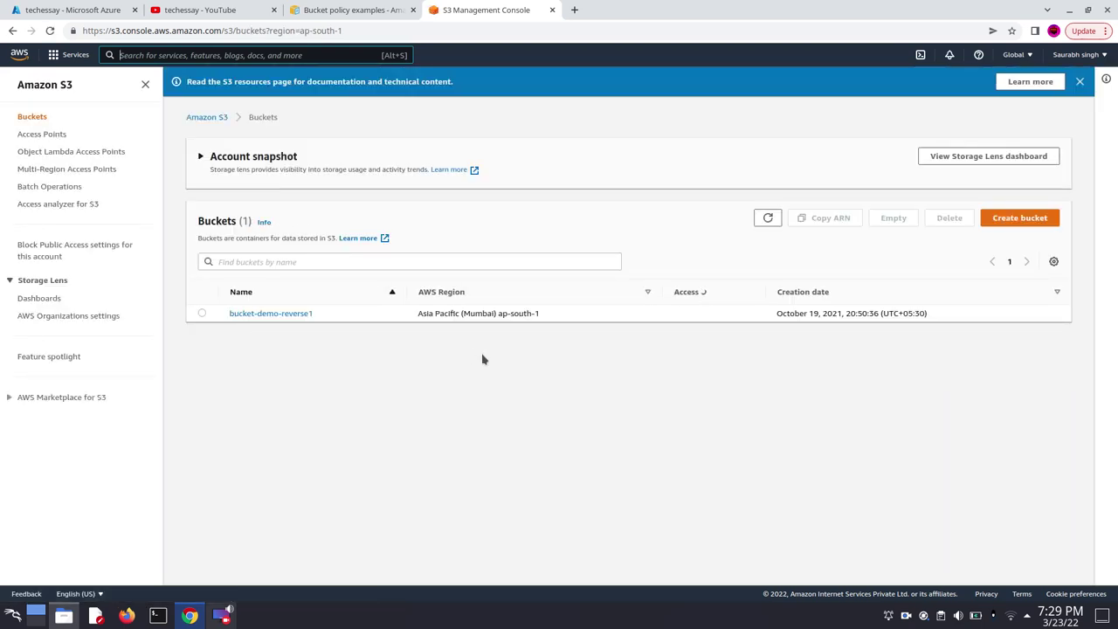
pyautogui.click(1002, 222)
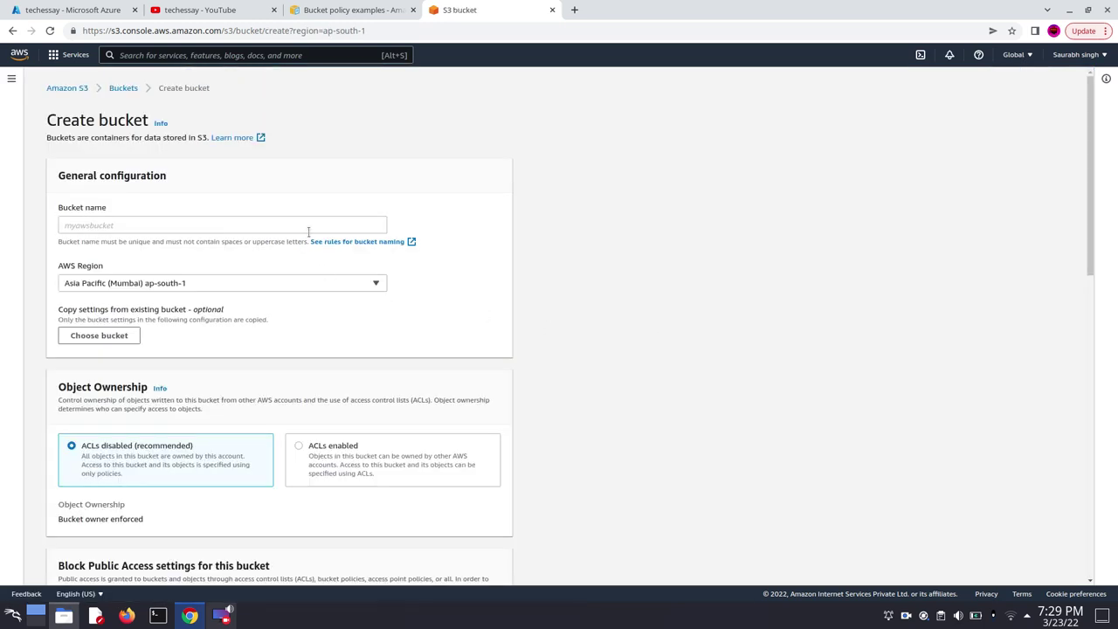
pyautogui.click(310, 225)
pyautogui.write('www.')
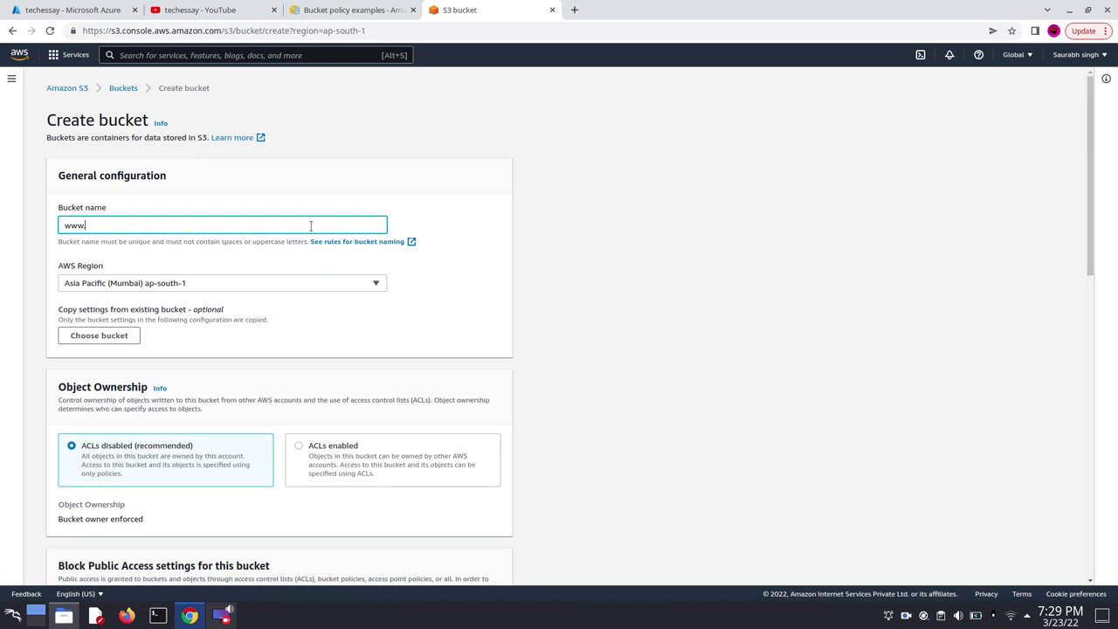
pyautogui.press('BackSpace')
pyautogui.press('BackSpace')
pyautogui.press('BackSpace')
pyautogui.write('ww')
pyautogui.scroll(-1, 217, 316)
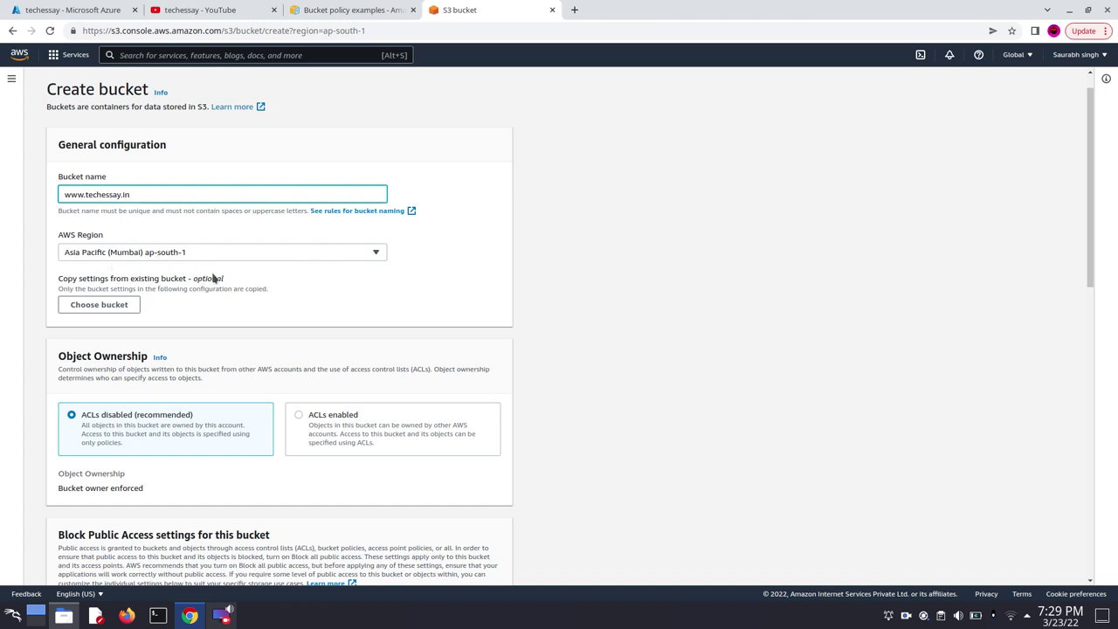
pyautogui.click(312, 253)
pyautogui.click(402, 240)
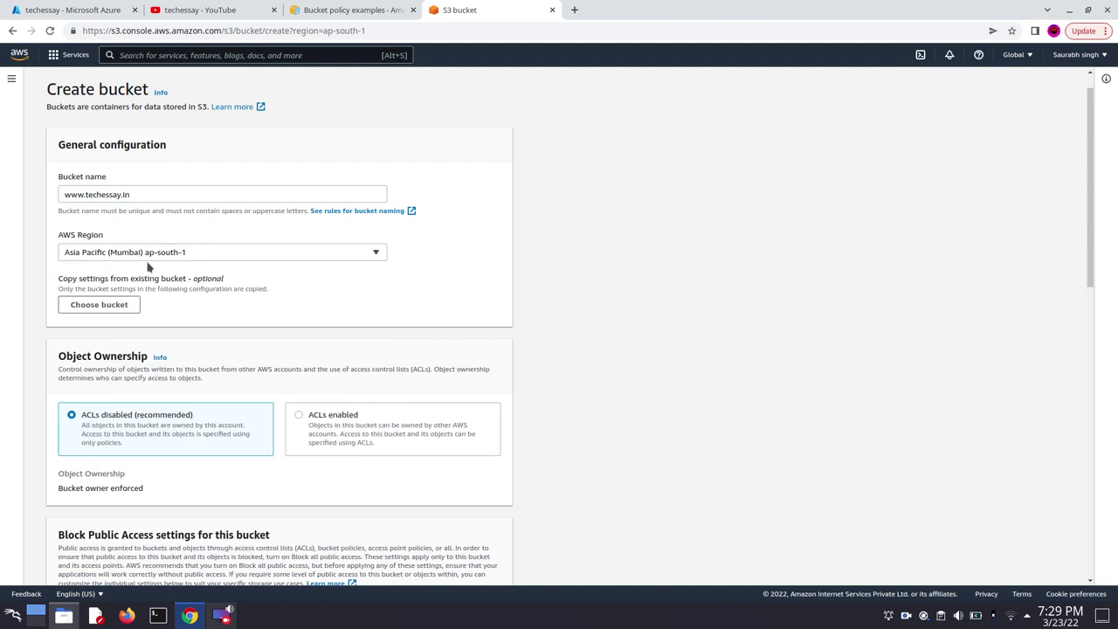
# Turn off Block all public access for the new bucket and acknowledge that its objects might become public
pyautogui.scroll(-1, 327, 291)
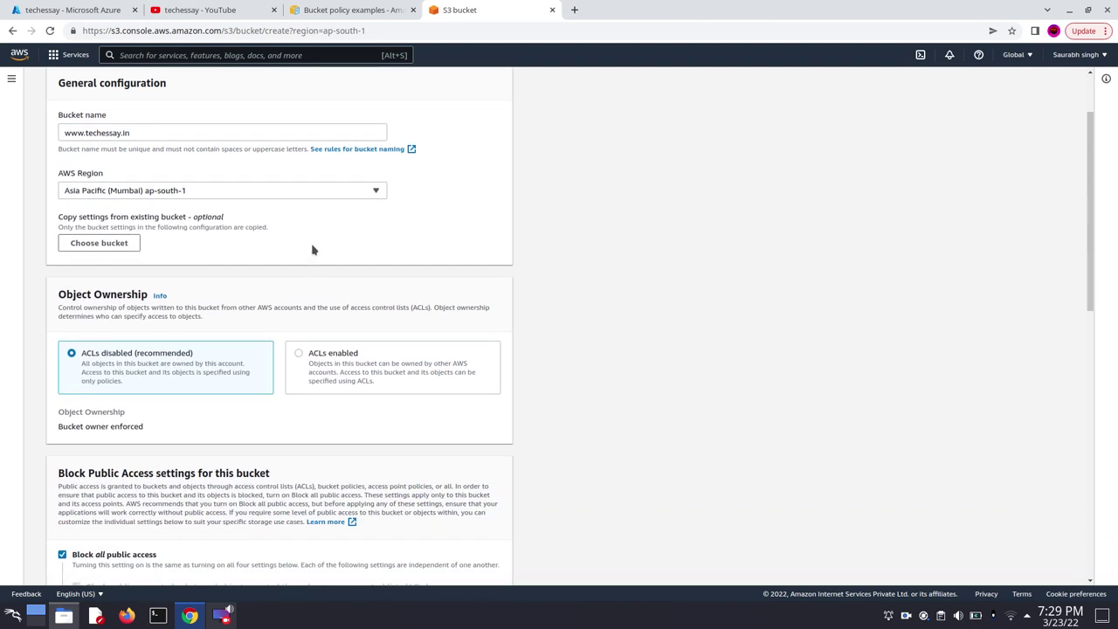
pyautogui.scroll(-2, 312, 248)
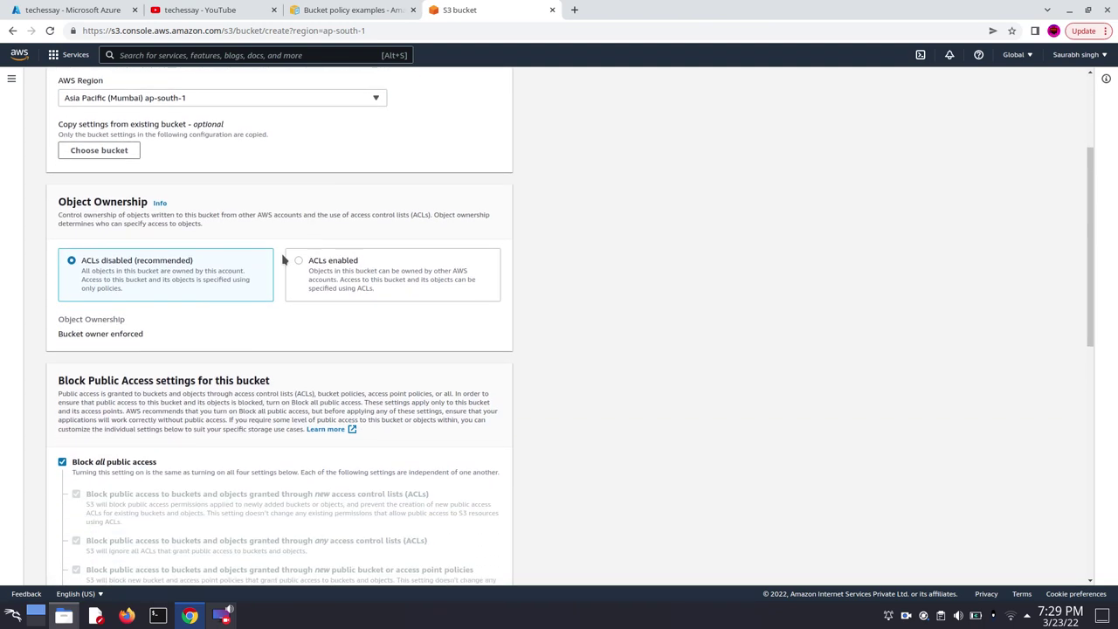
pyautogui.scroll(-5, 226, 269)
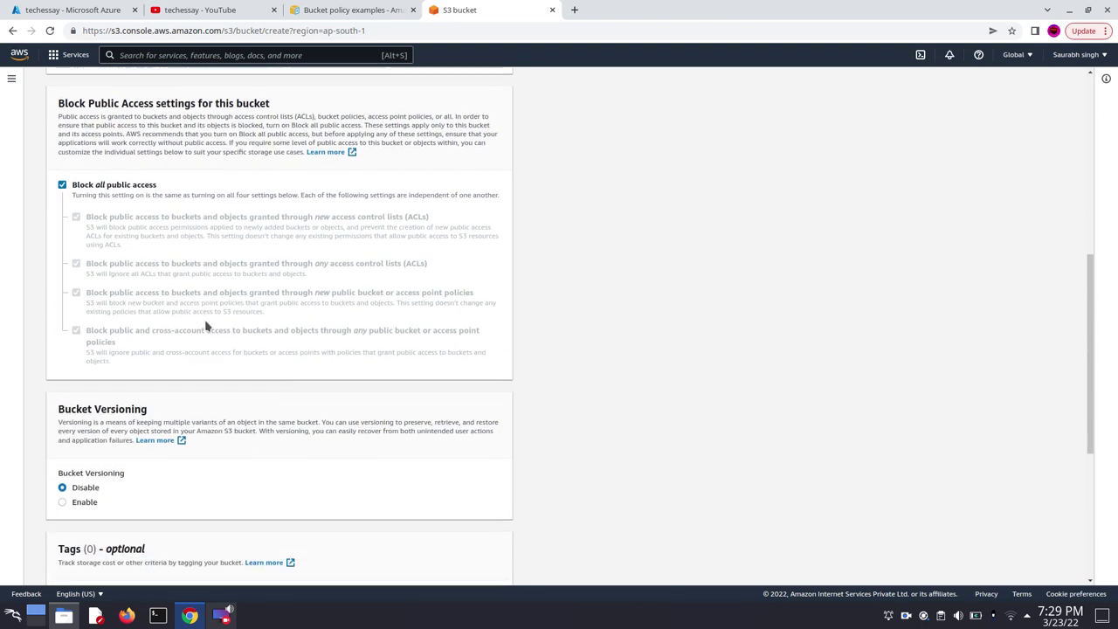
pyautogui.click(61, 186)
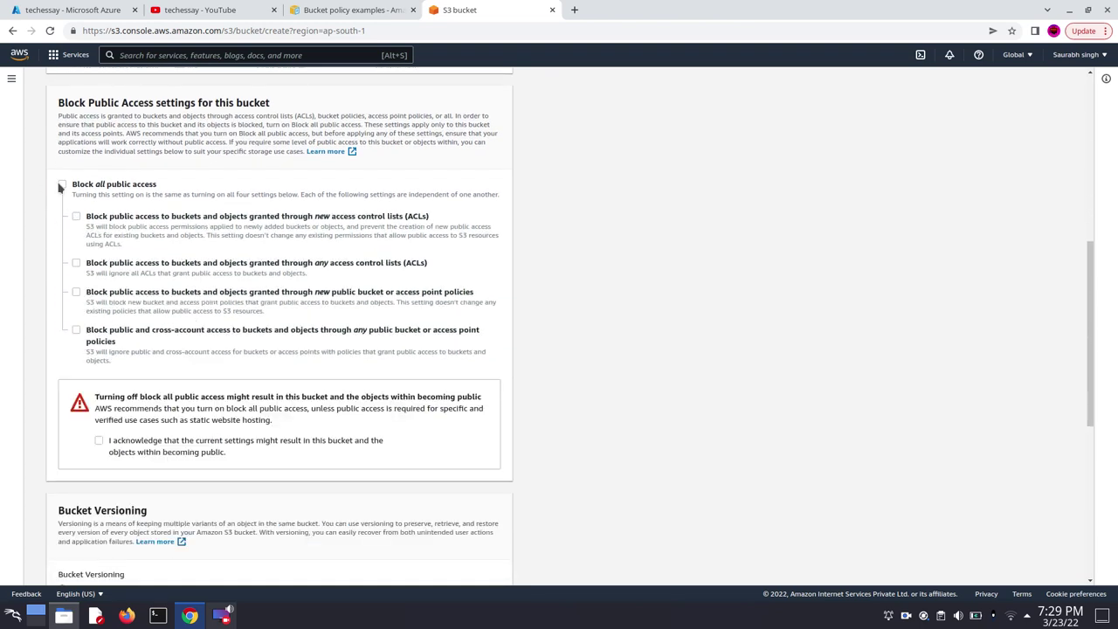
pyautogui.click(99, 444)
# Create the bucket with versioning and server-side encryption left disabled
pyautogui.scroll(-4, 498, 375)
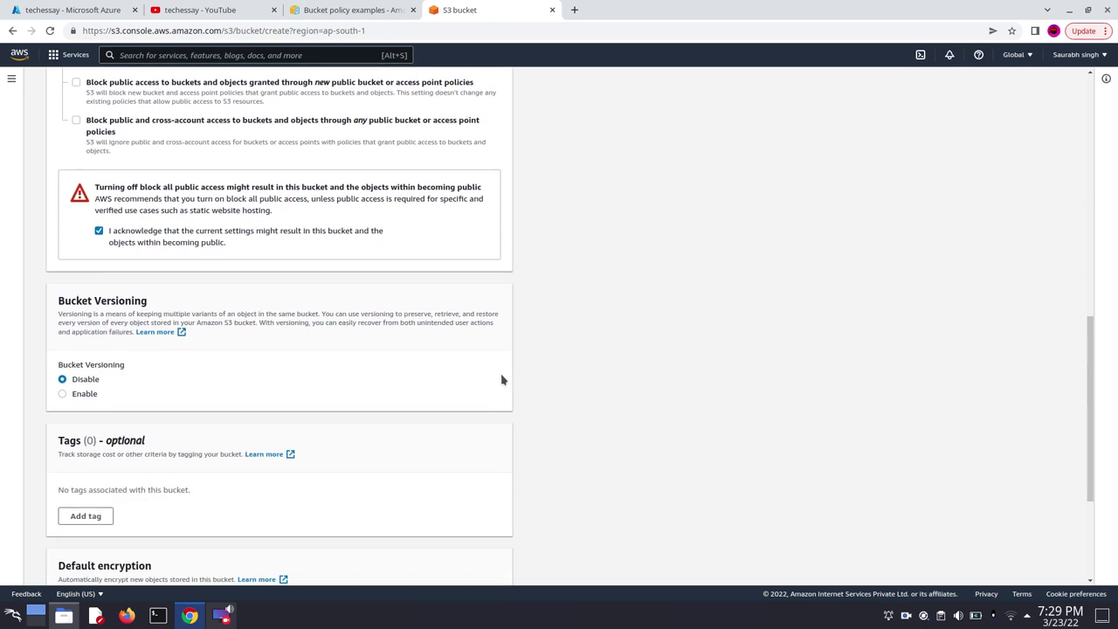
pyautogui.scroll(-2, 443, 365)
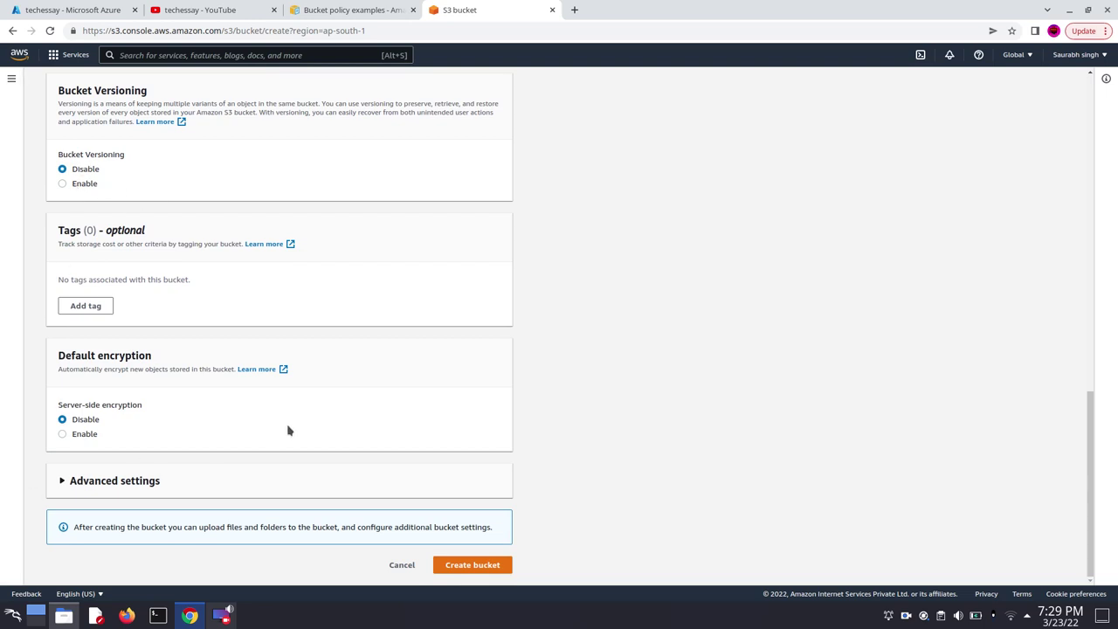
pyautogui.click(451, 569)
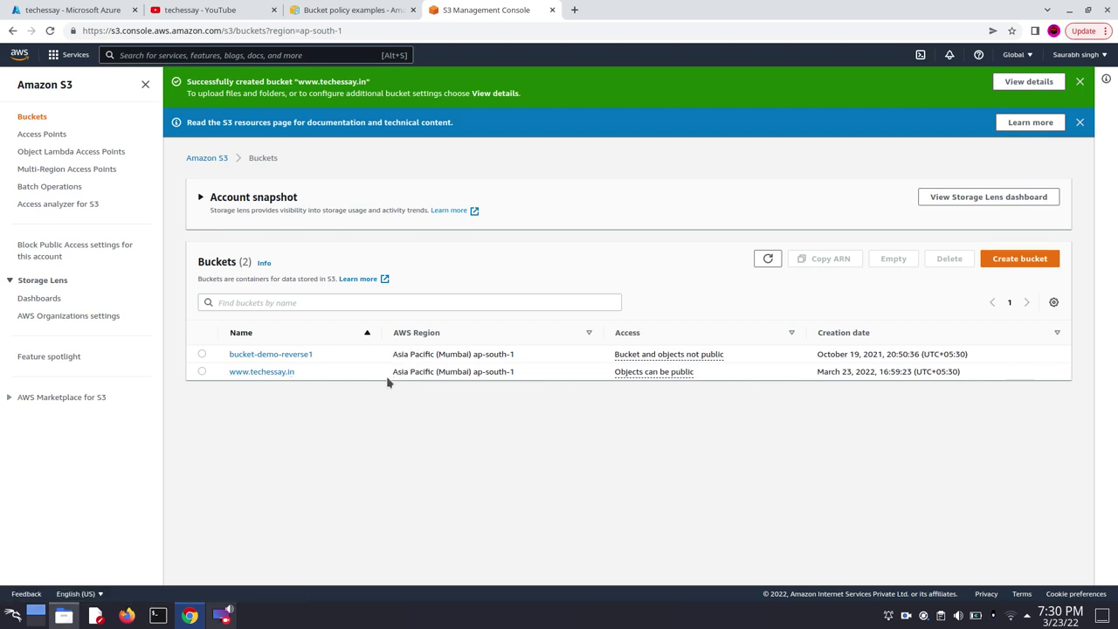
pyautogui.click(247, 374)
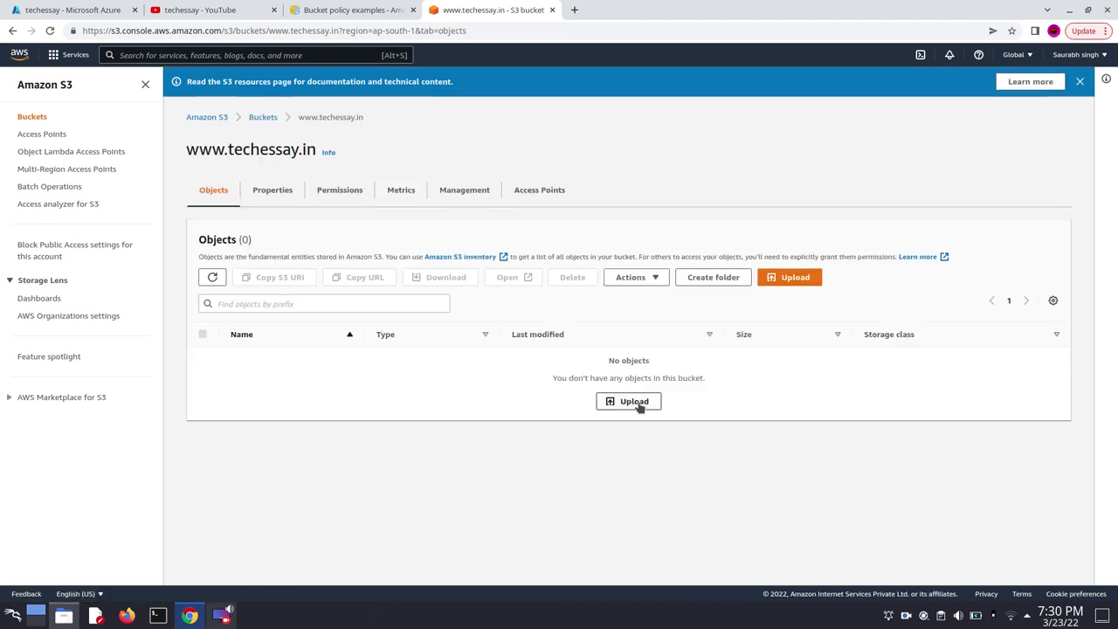
pyautogui.click(276, 206)
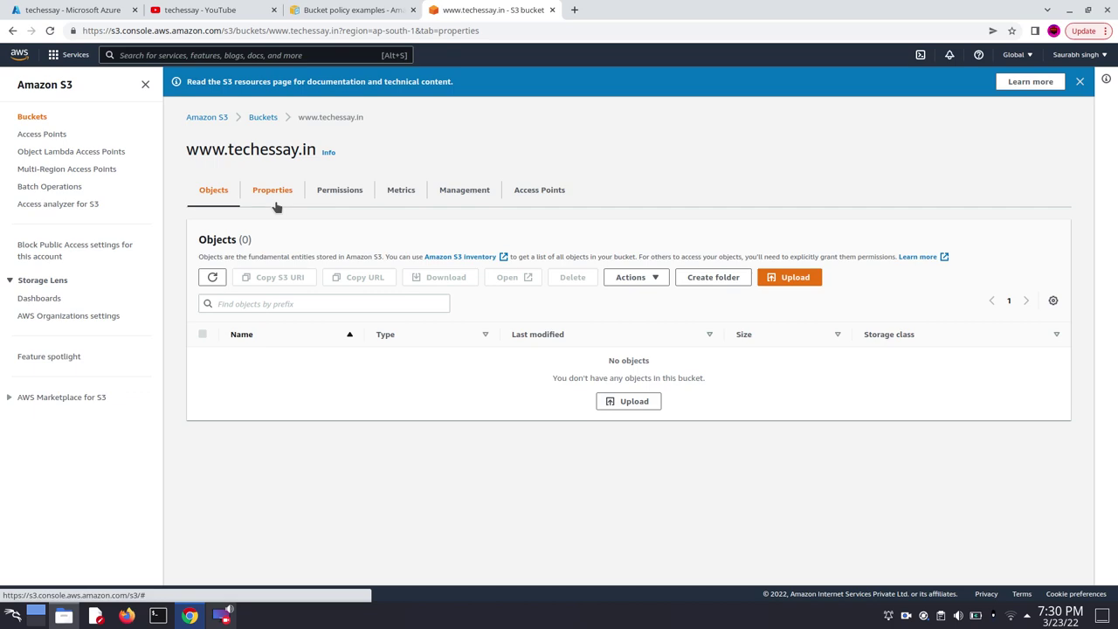
pyautogui.scroll(-5, 434, 399)
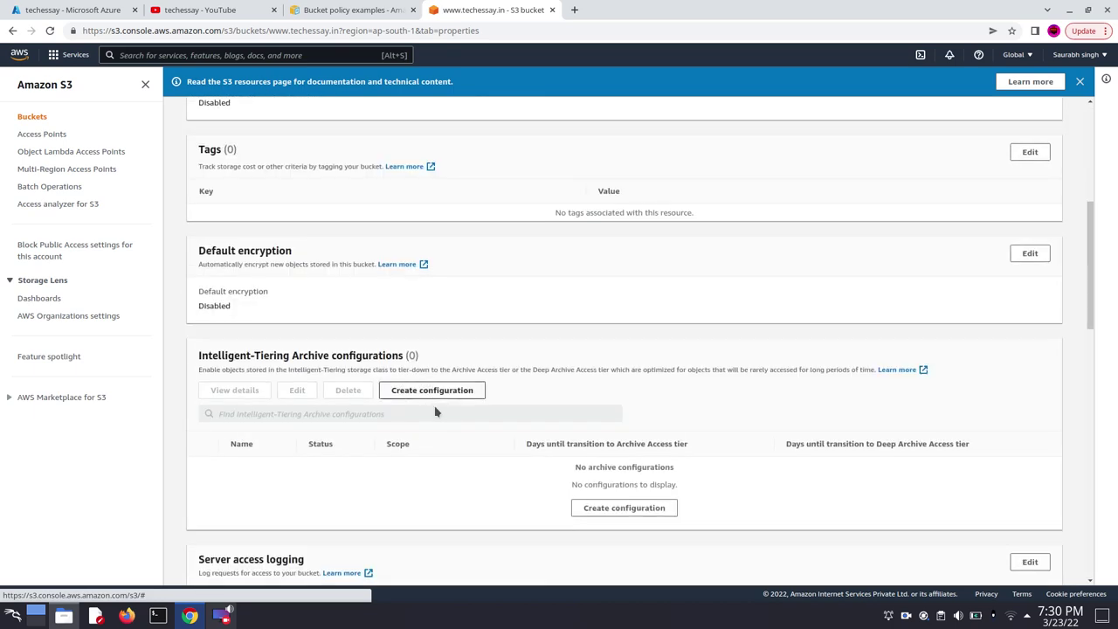
pyautogui.scroll(-5, 434, 411)
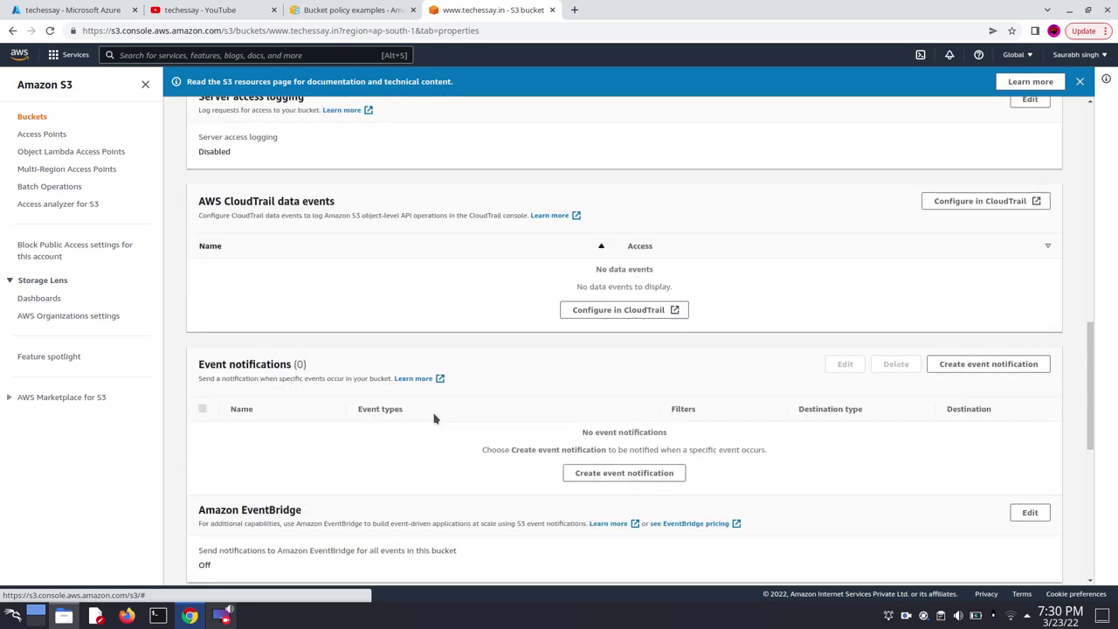
pyautogui.scroll(-5, 434, 418)
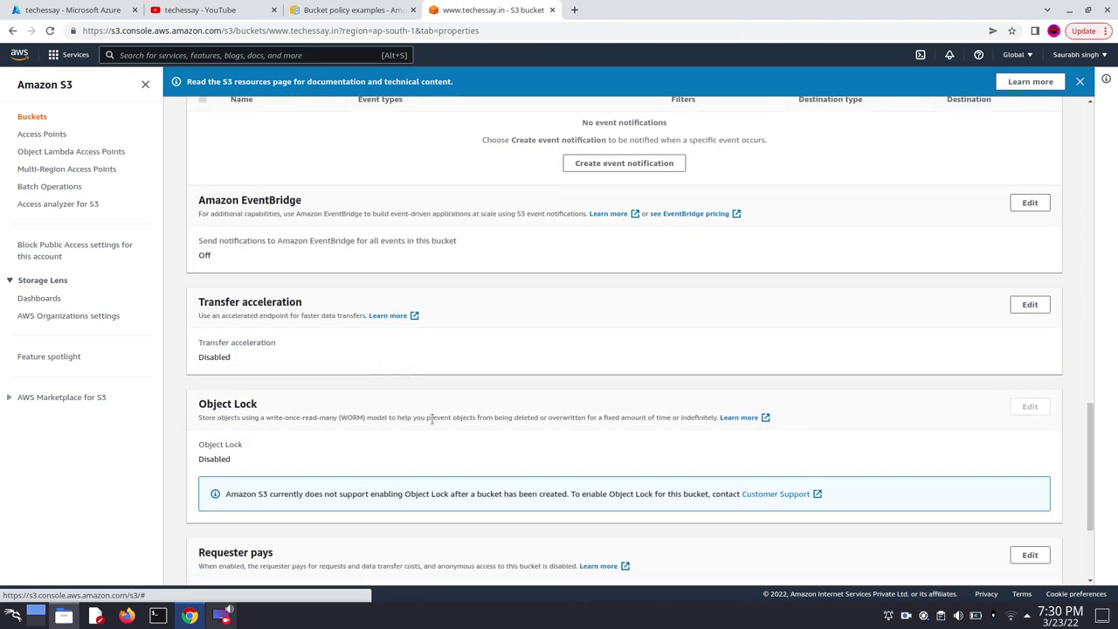
pyautogui.scroll(-3, 428, 424)
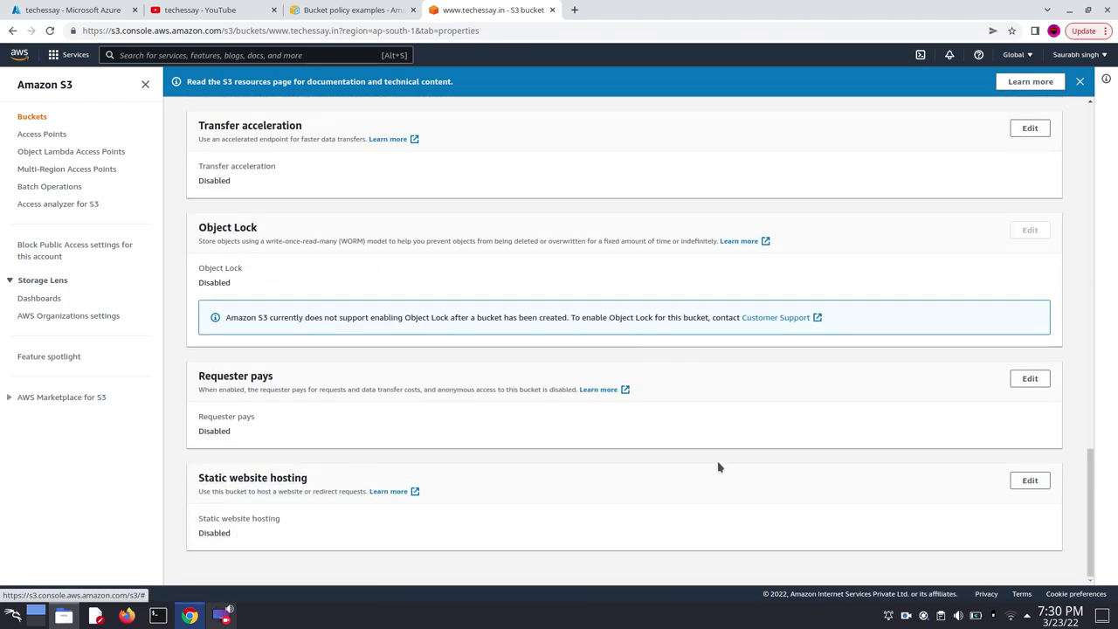
pyautogui.click(1018, 482)
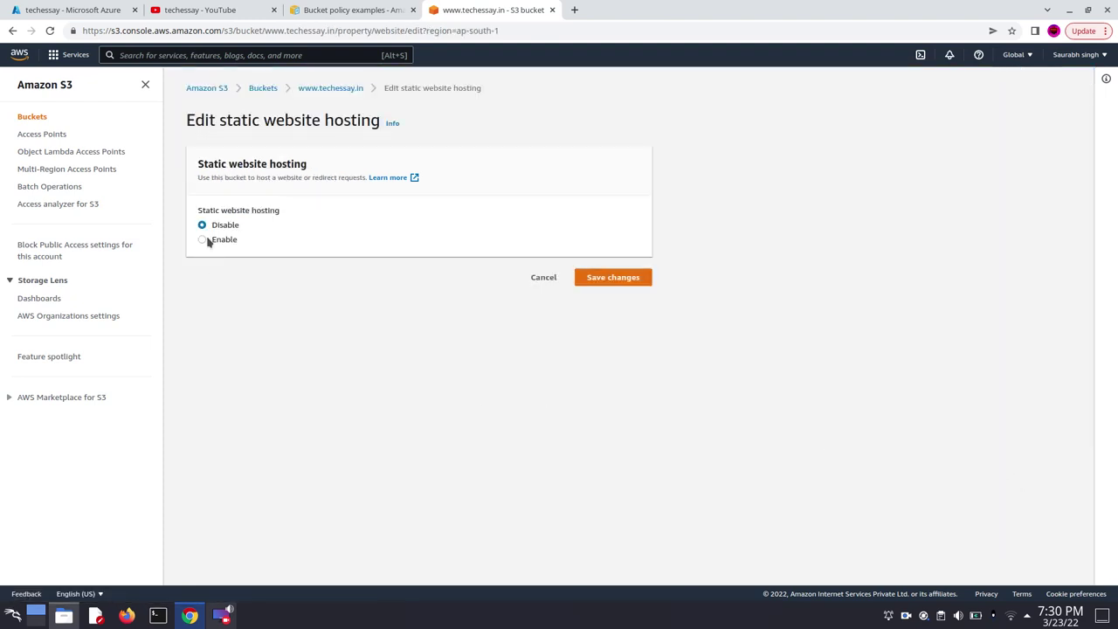
# Enable static website hosting with index.html as the index document and save the changes
pyautogui.click(207, 241)
pyautogui.scroll(-2, 599, 390)
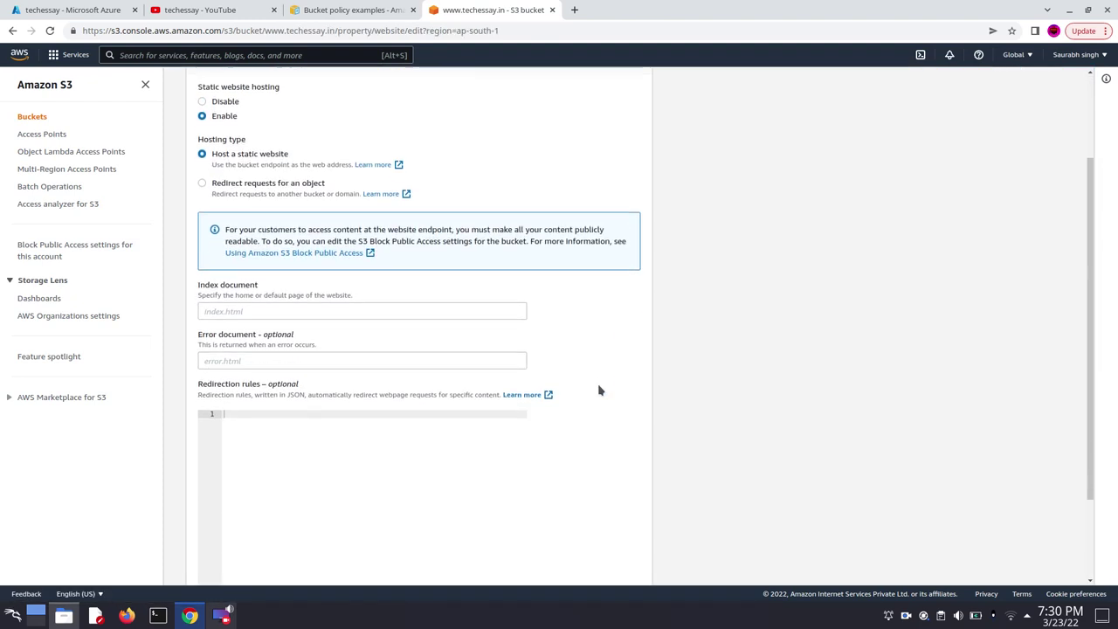
pyautogui.click(433, 312)
pyautogui.write('index.html')
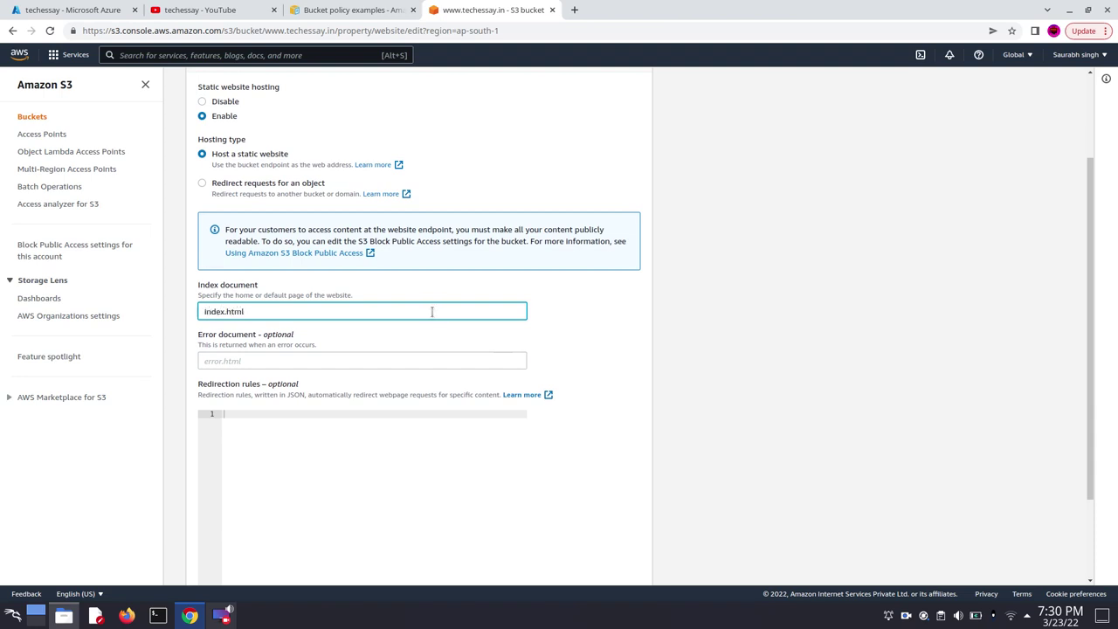
pyautogui.scroll(-2, 419, 362)
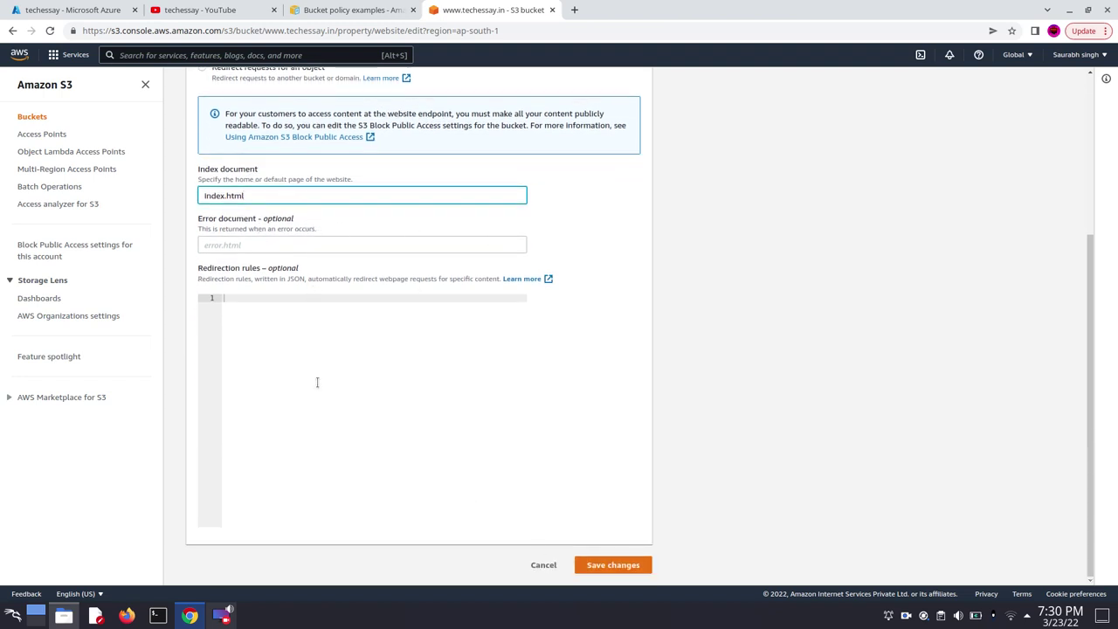
pyautogui.click(601, 566)
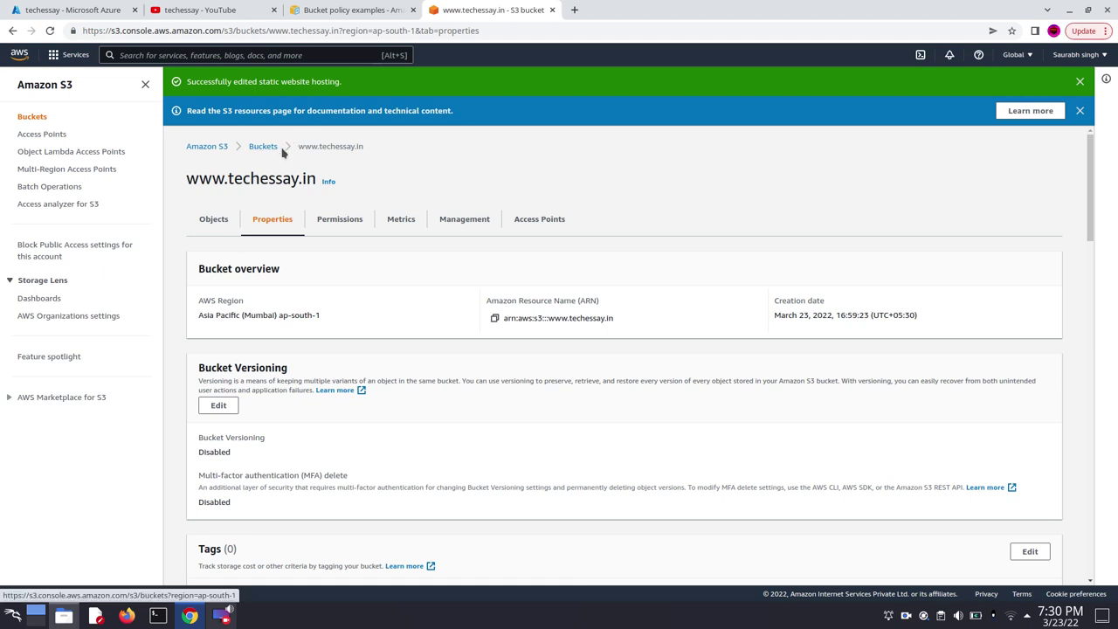
pyautogui.click(210, 147)
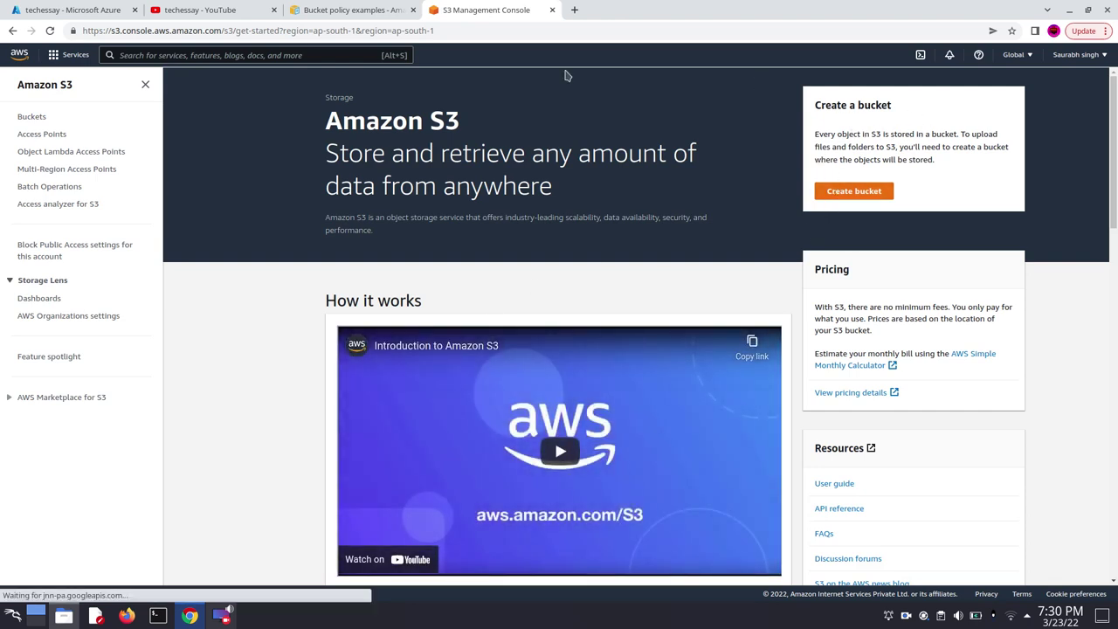
pyautogui.click(29, 119)
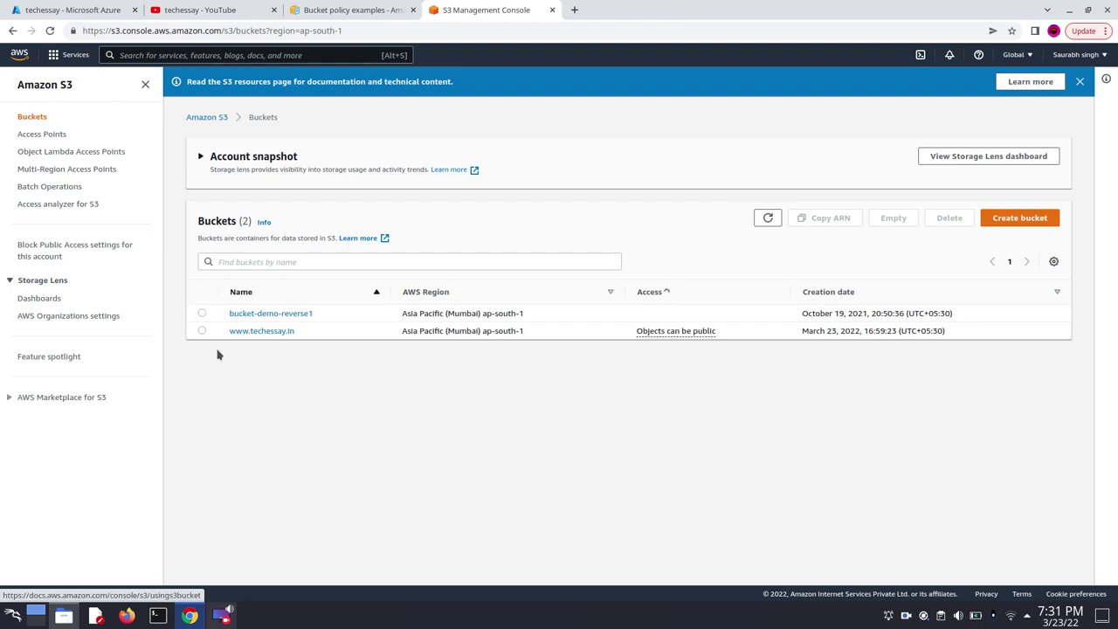
pyautogui.click(270, 331)
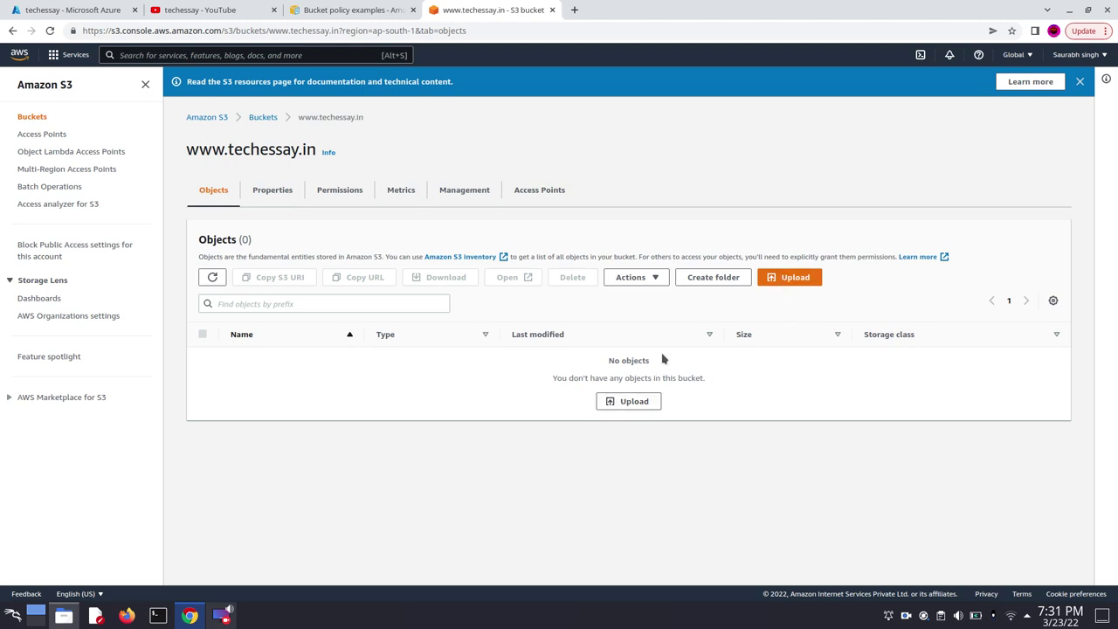
pyautogui.click(647, 401)
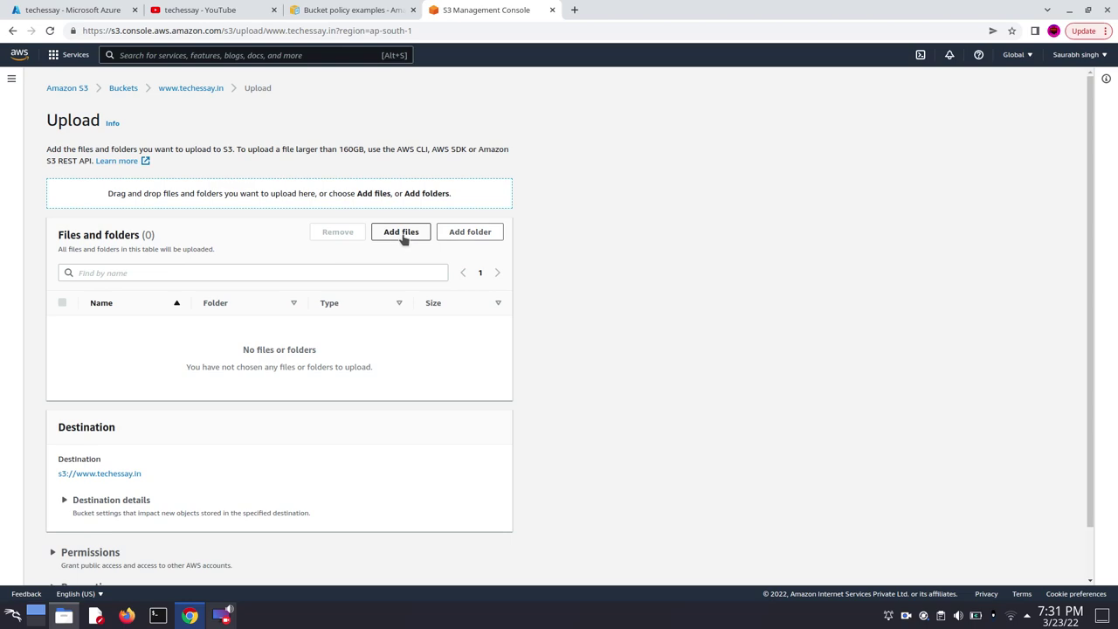
pyautogui.click(469, 234)
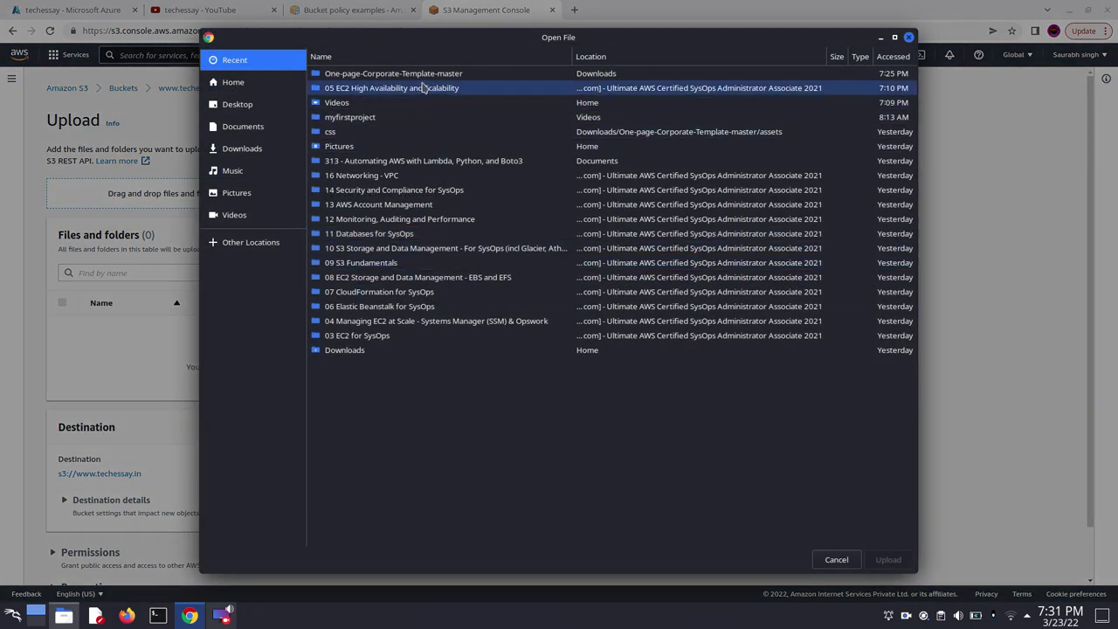
pyautogui.click(427, 75)
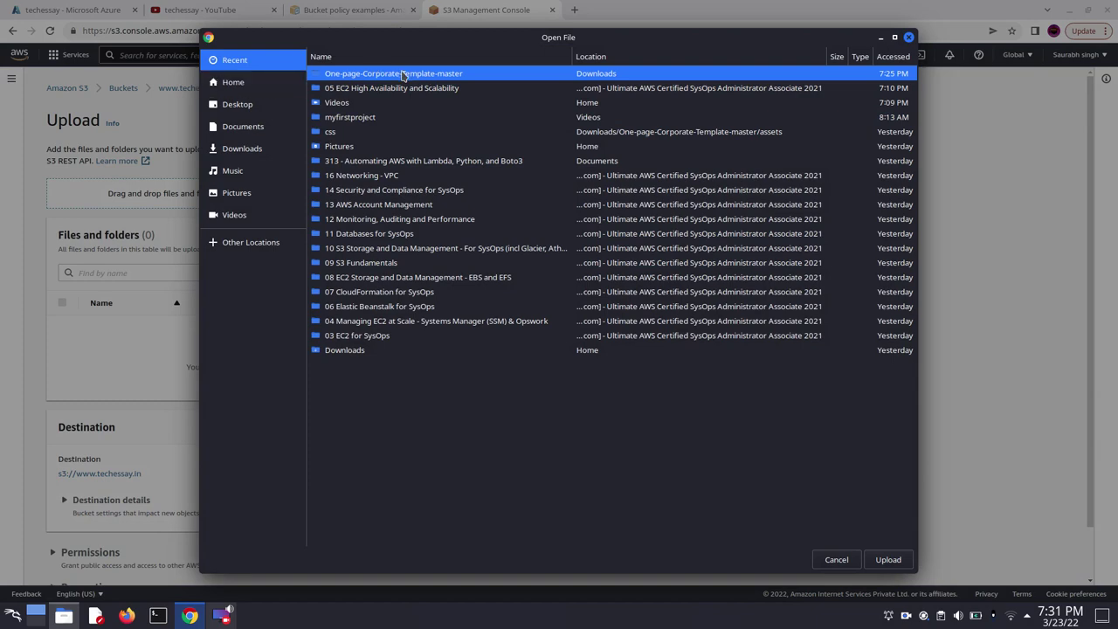
pyautogui.click(887, 559)
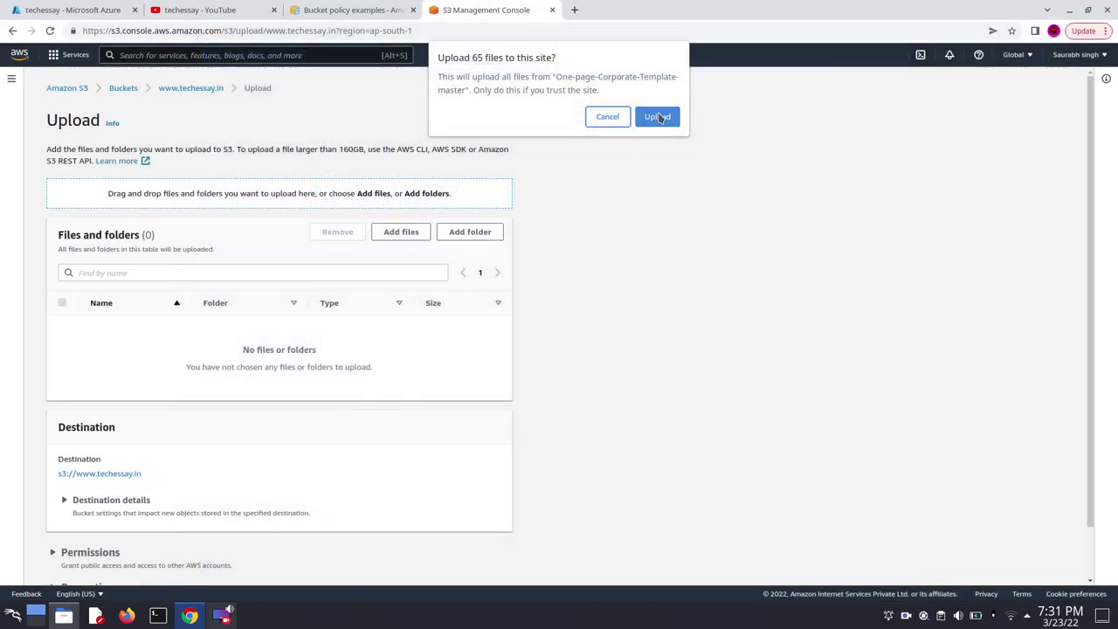
pyautogui.click(659, 117)
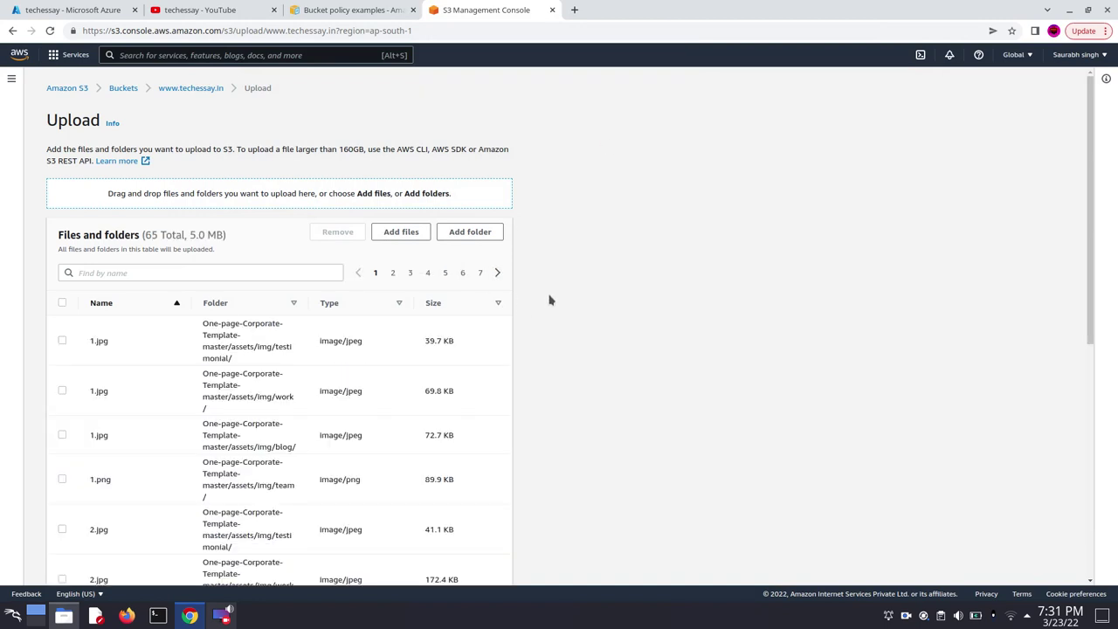
pyautogui.scroll(-2, 549, 300)
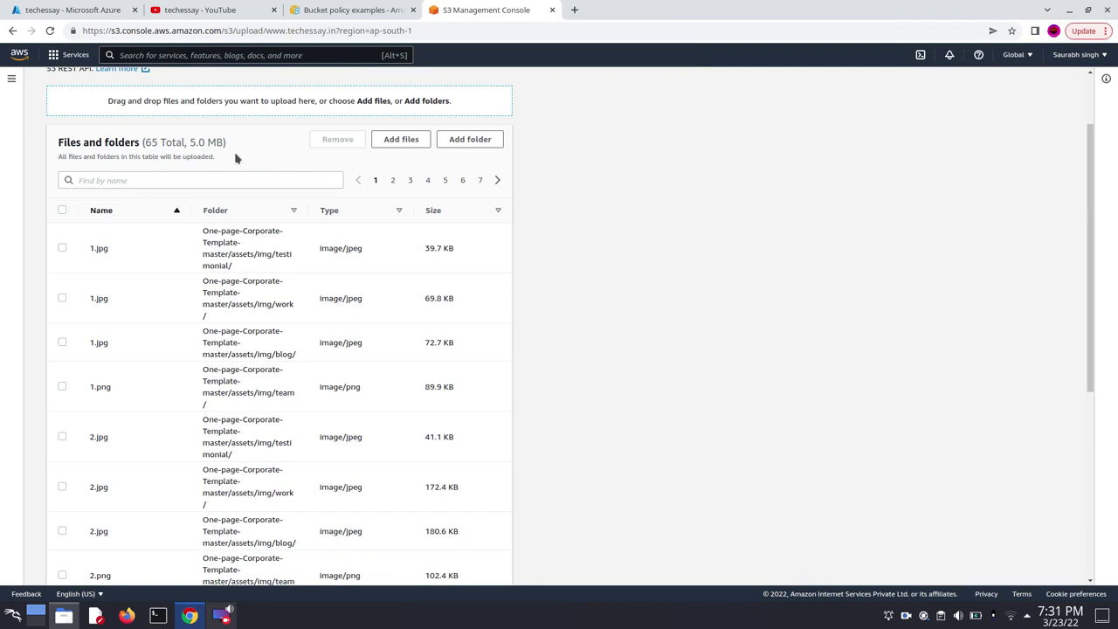
pyautogui.scroll(-8, 320, 207)
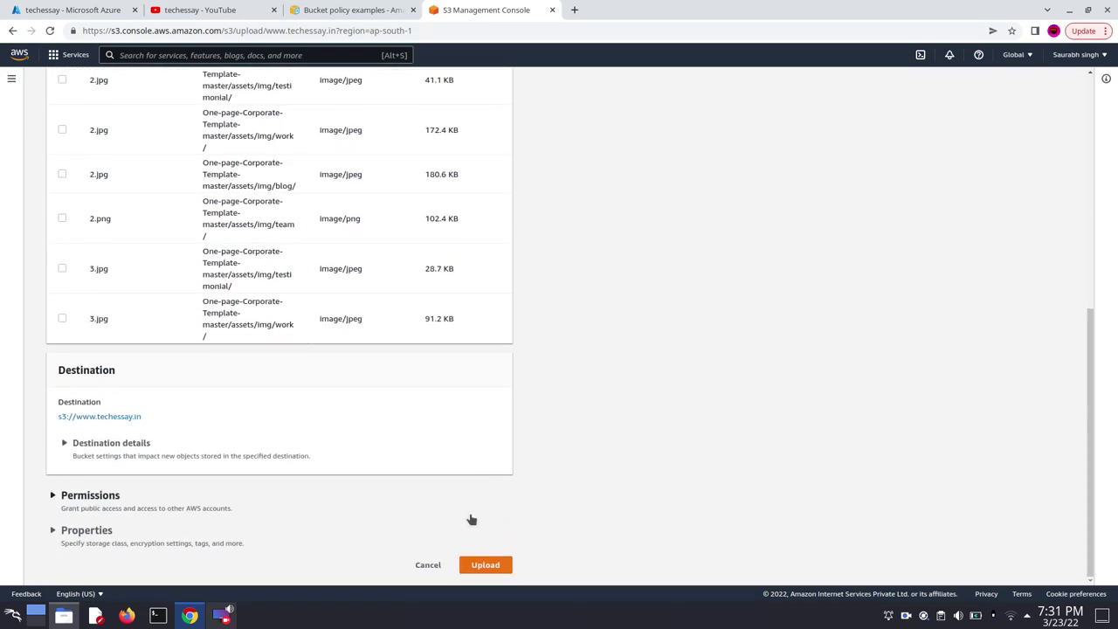
pyautogui.click(486, 565)
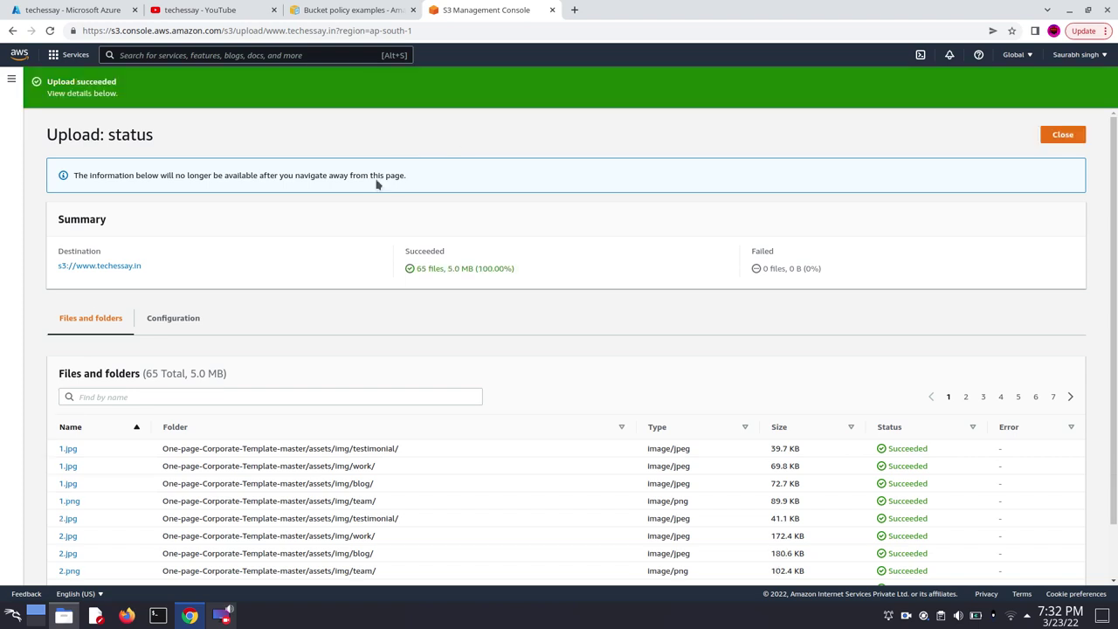
pyautogui.scroll(-2, 367, 197)
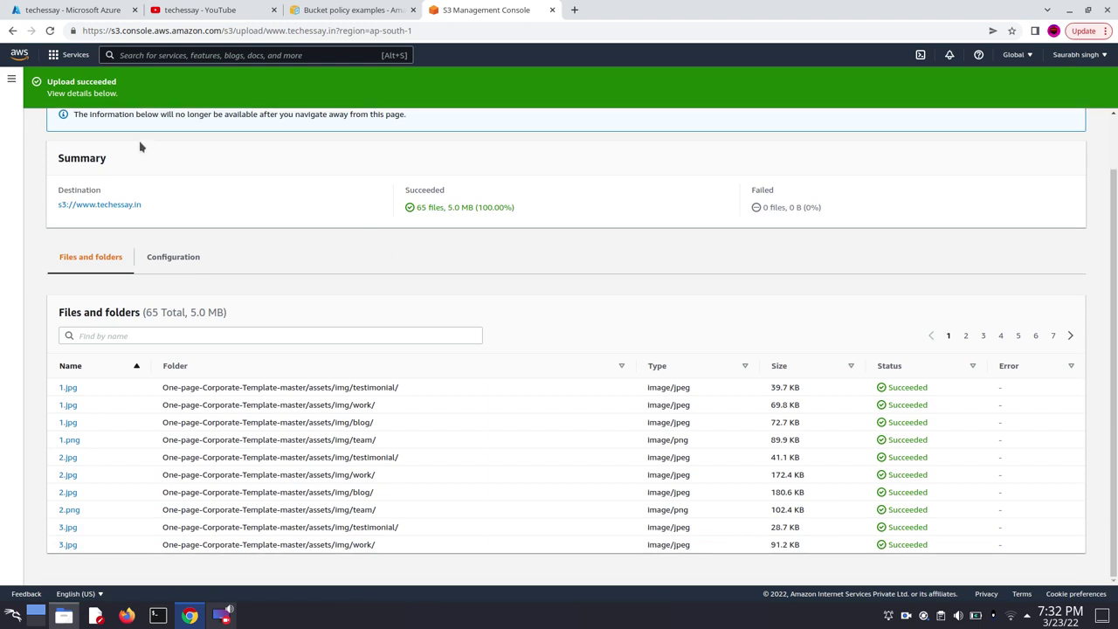
pyautogui.scroll(1, 64, 87)
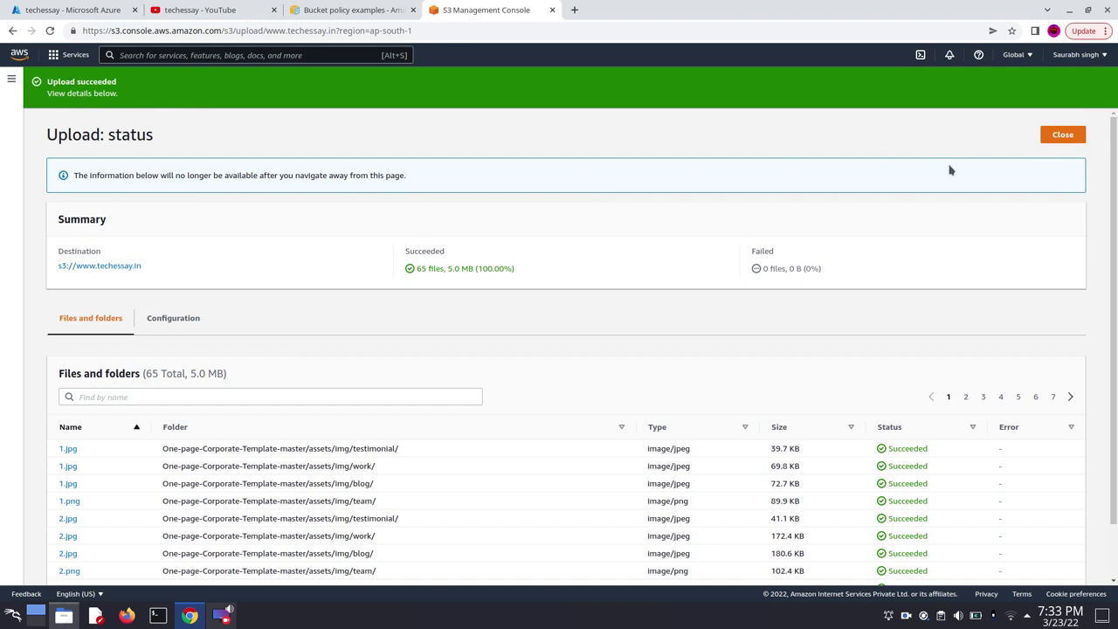
pyautogui.click(1073, 137)
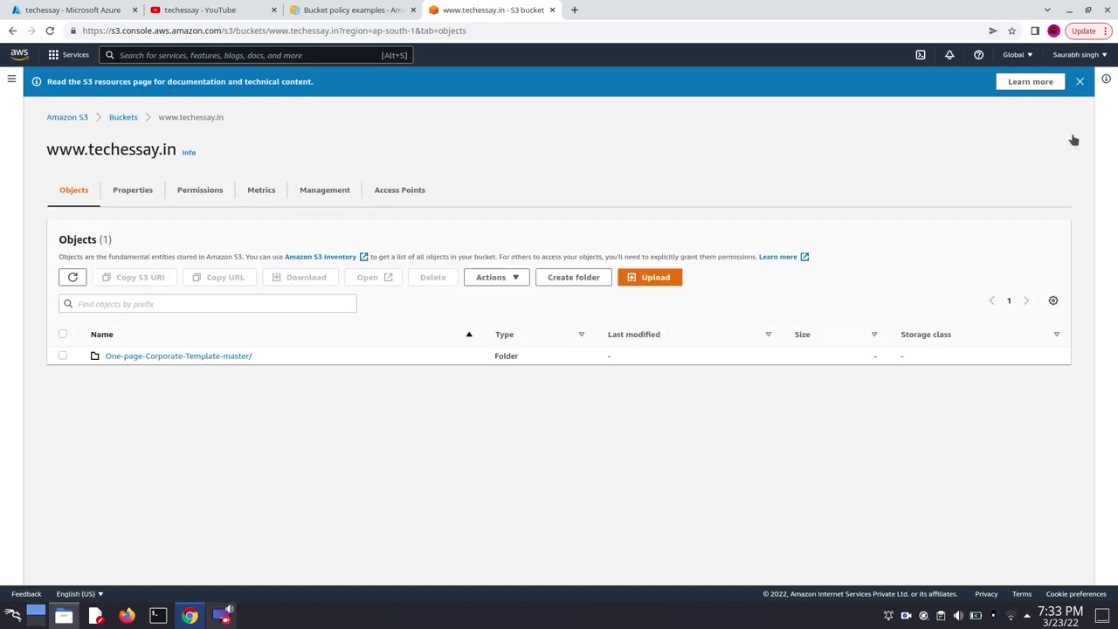
# Select assets/ and index.html inside the One-page-Corporate-Template-master folder and start moving them
pyautogui.click(221, 357)
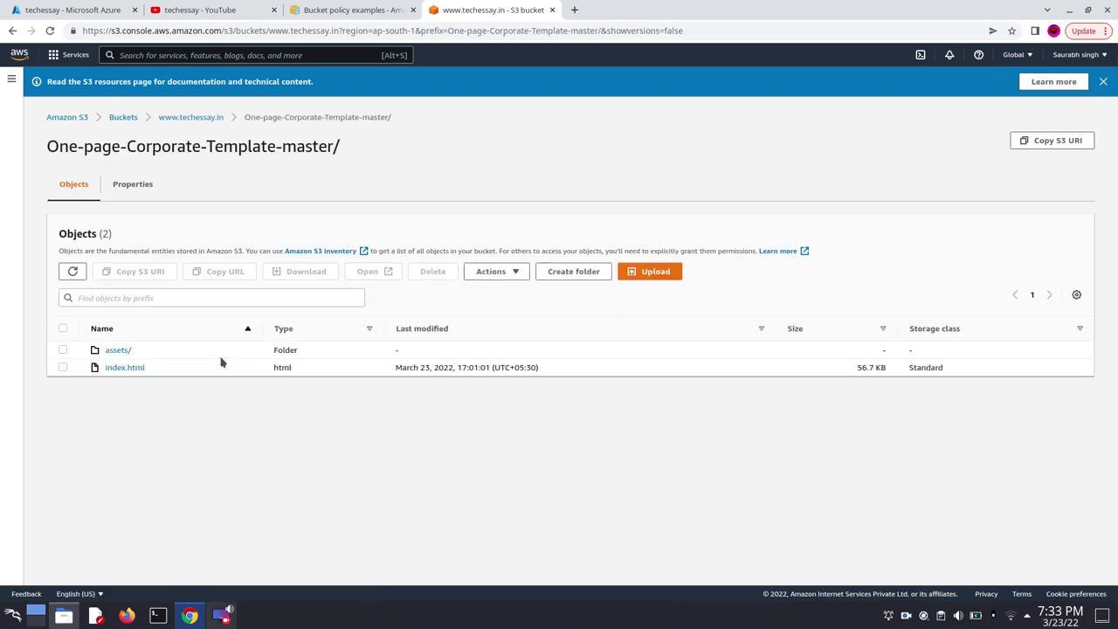
pyautogui.click(63, 368)
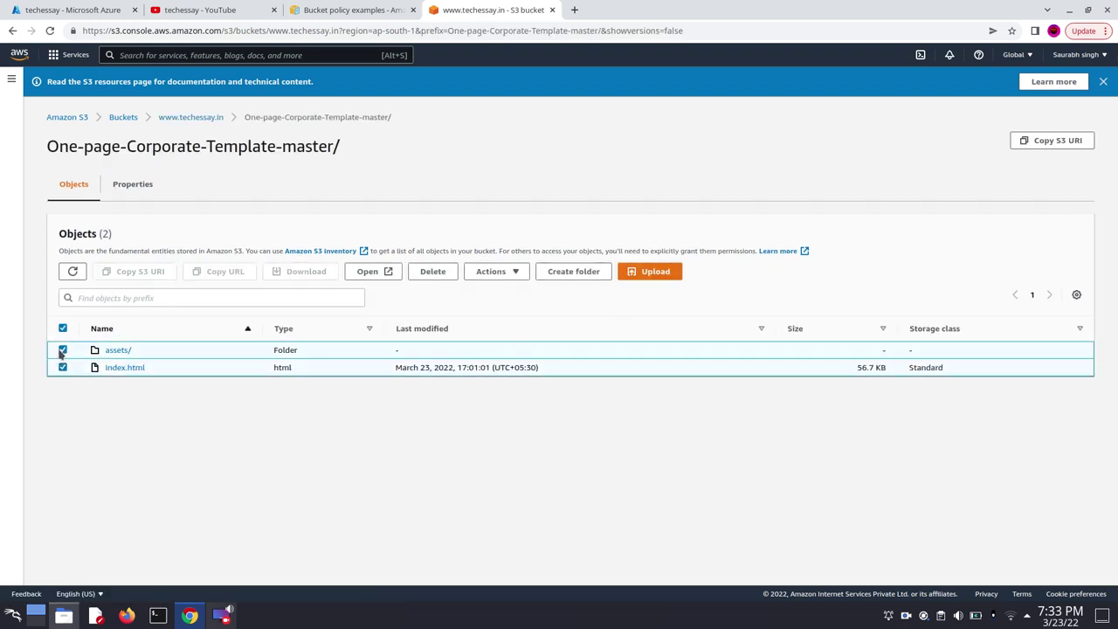
pyautogui.click(62, 350)
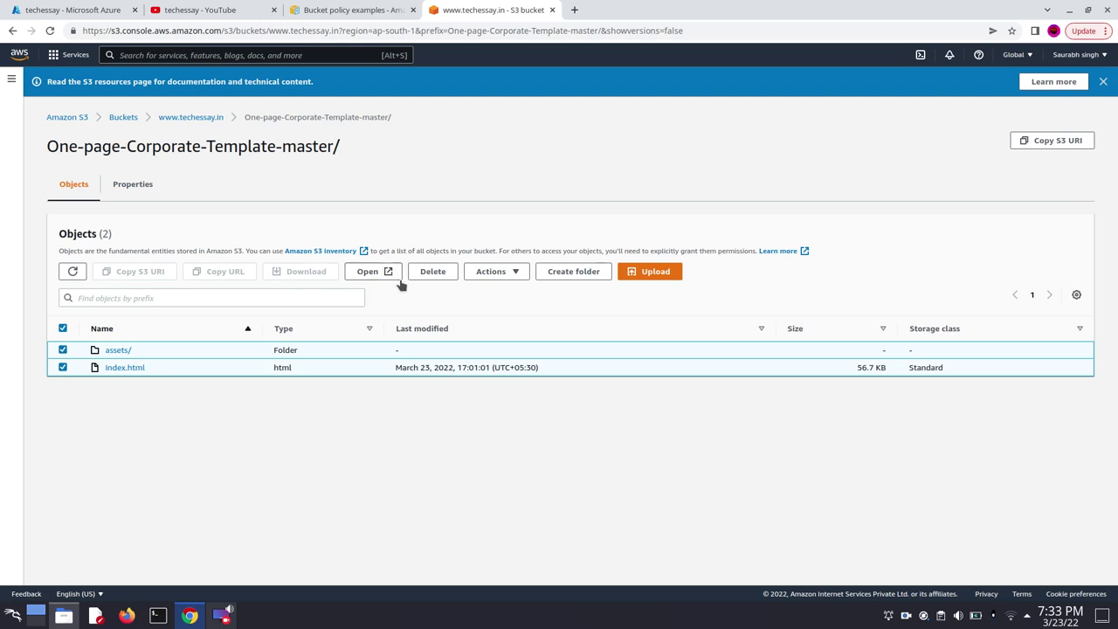
pyautogui.click(496, 277)
pyautogui.click(494, 361)
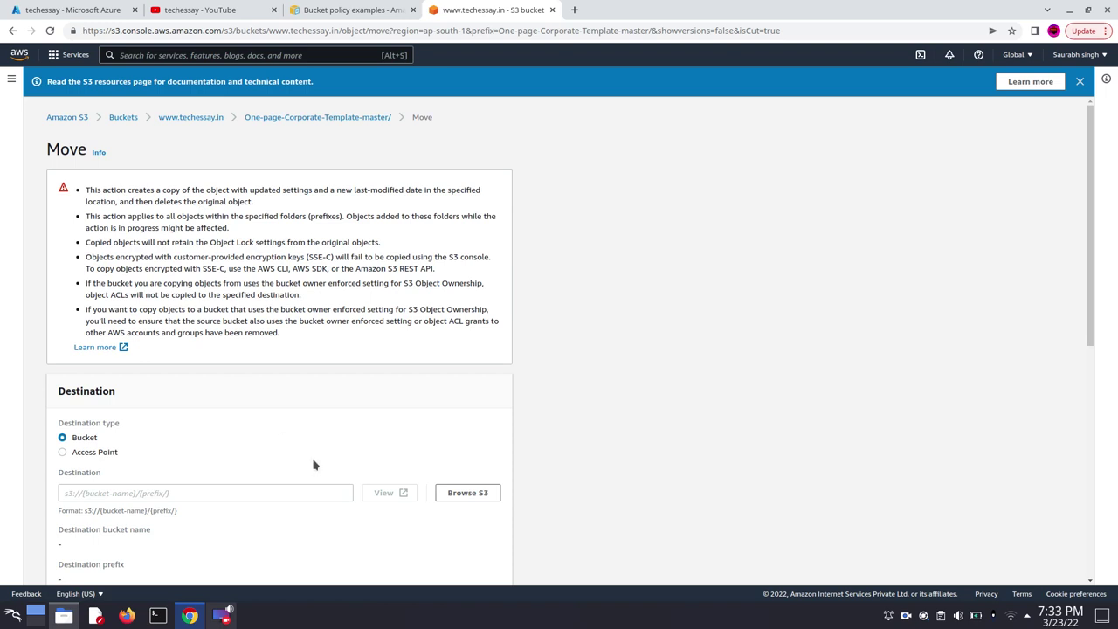
pyautogui.scroll(-1, 314, 464)
pyautogui.click(455, 431)
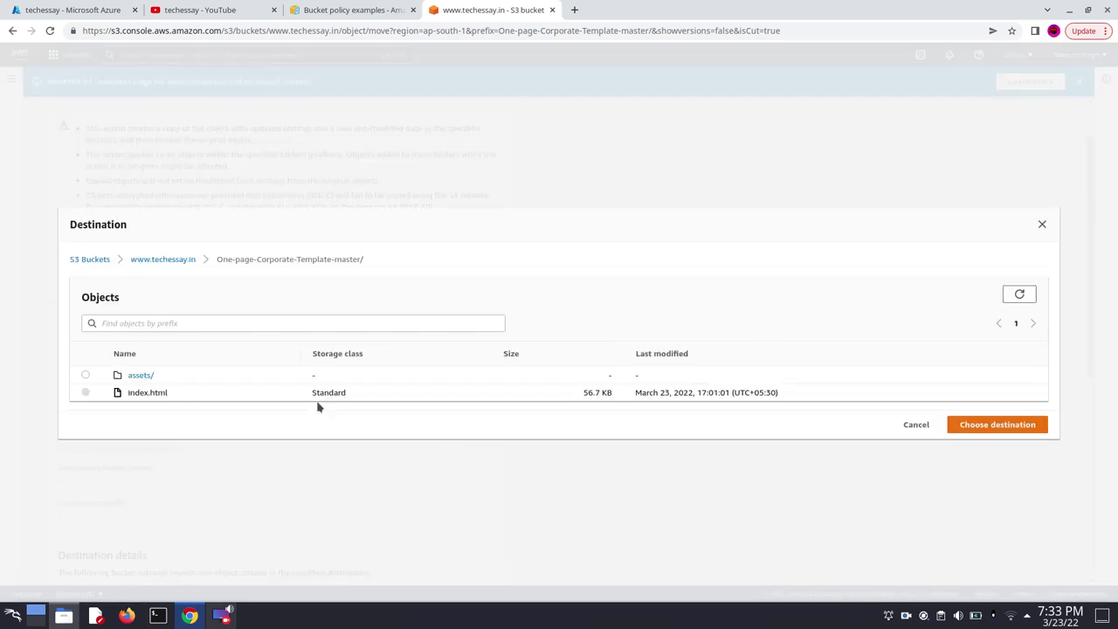
pyautogui.click(169, 258)
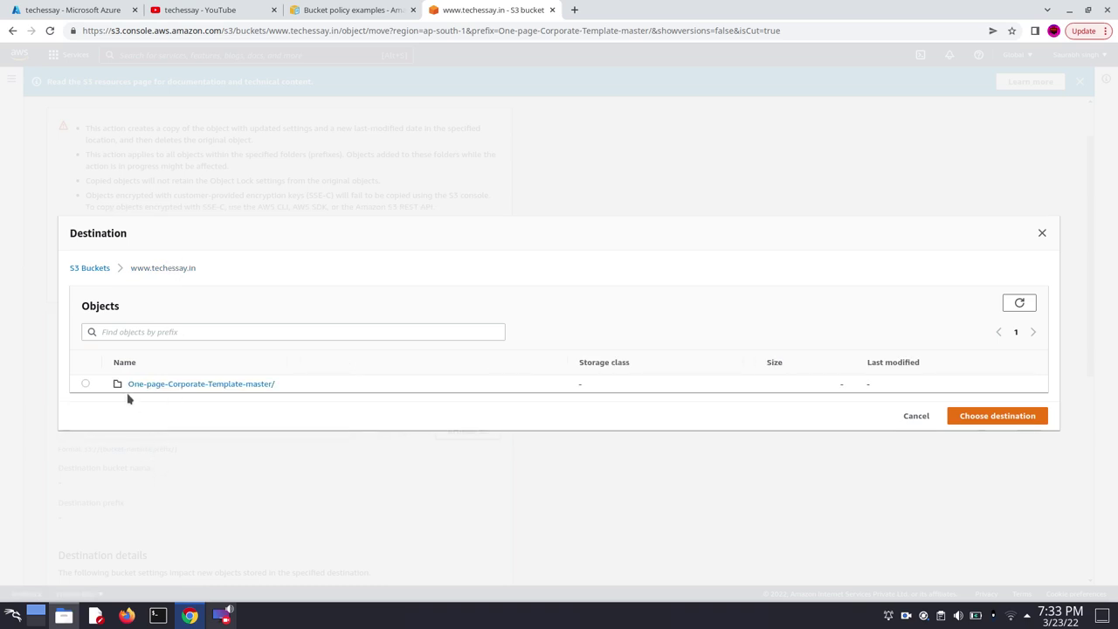
pyautogui.click(983, 421)
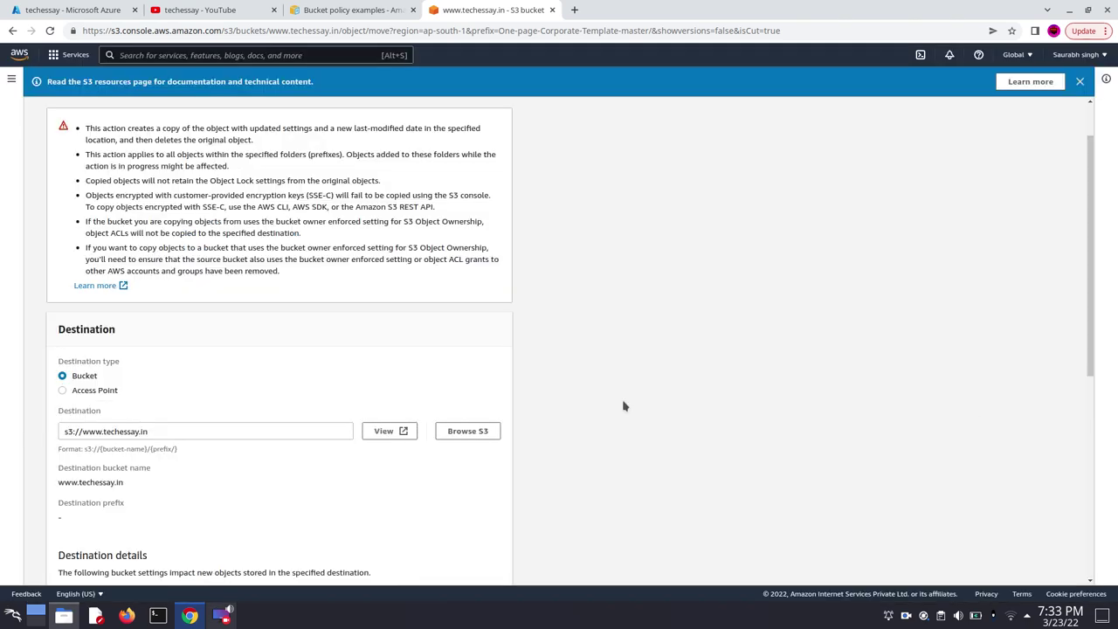
pyautogui.scroll(-1, 488, 440)
pyautogui.scroll(-5, 488, 440)
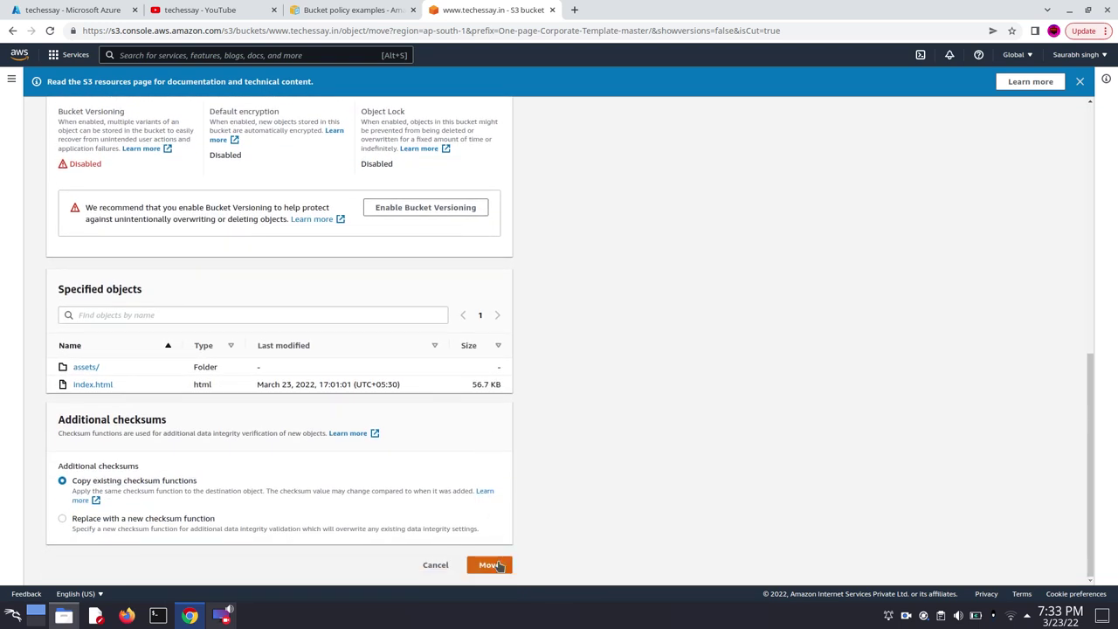
pyautogui.click(495, 565)
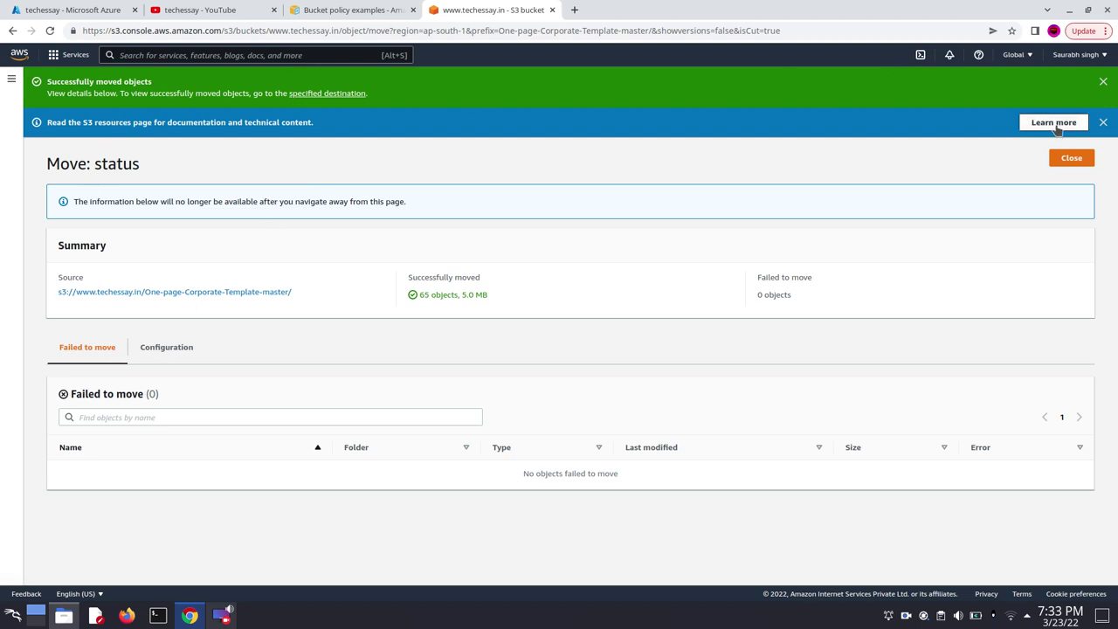
pyautogui.click(1103, 122)
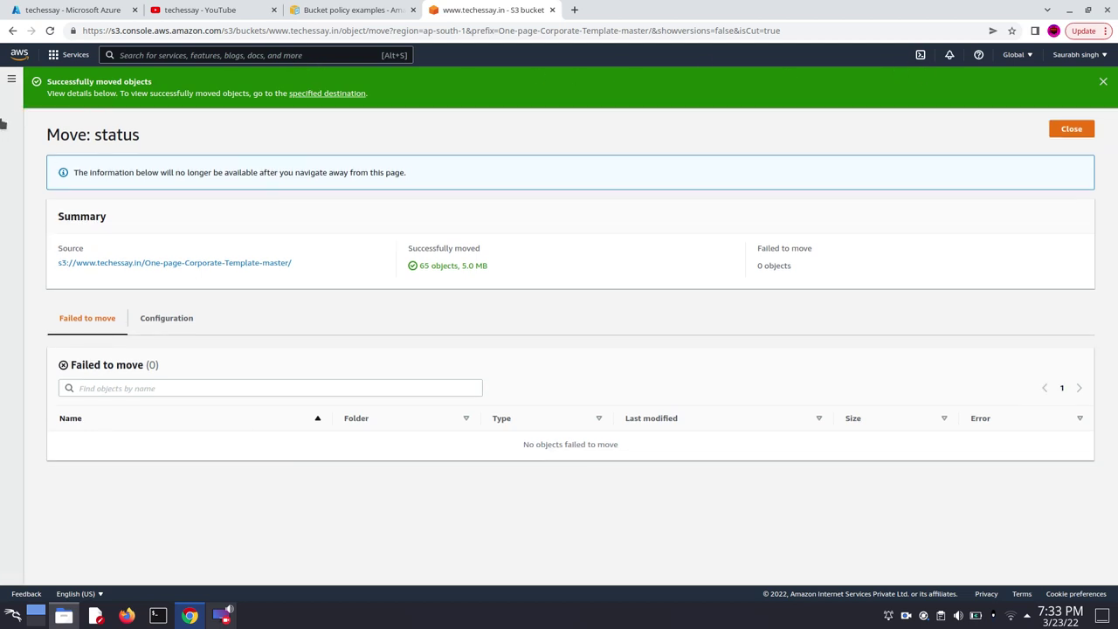
pyautogui.click(9, 32)
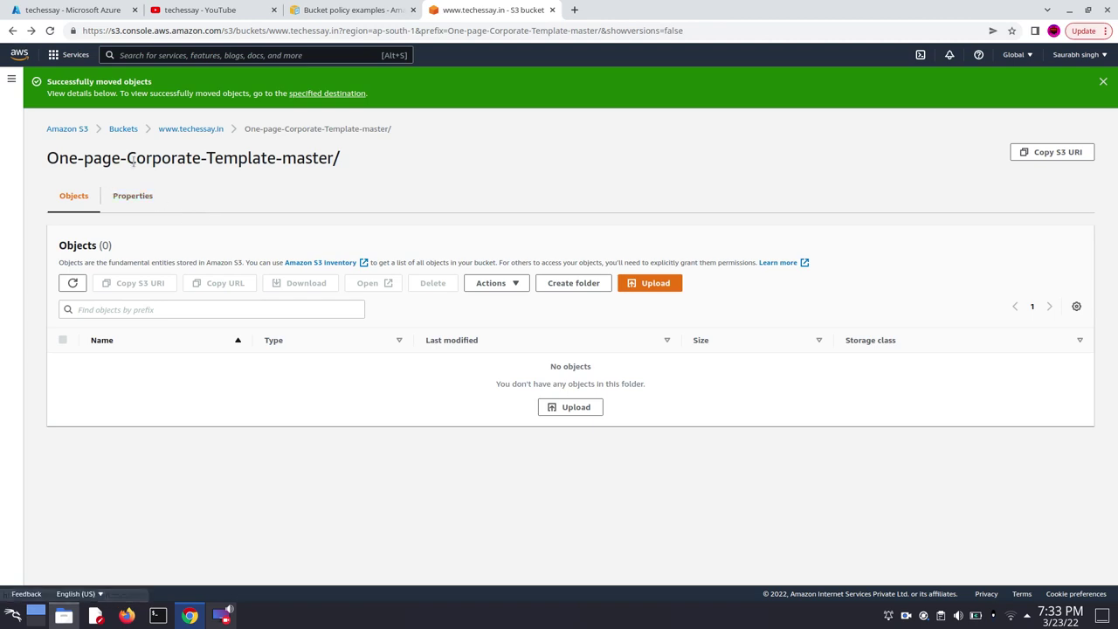
pyautogui.click(193, 132)
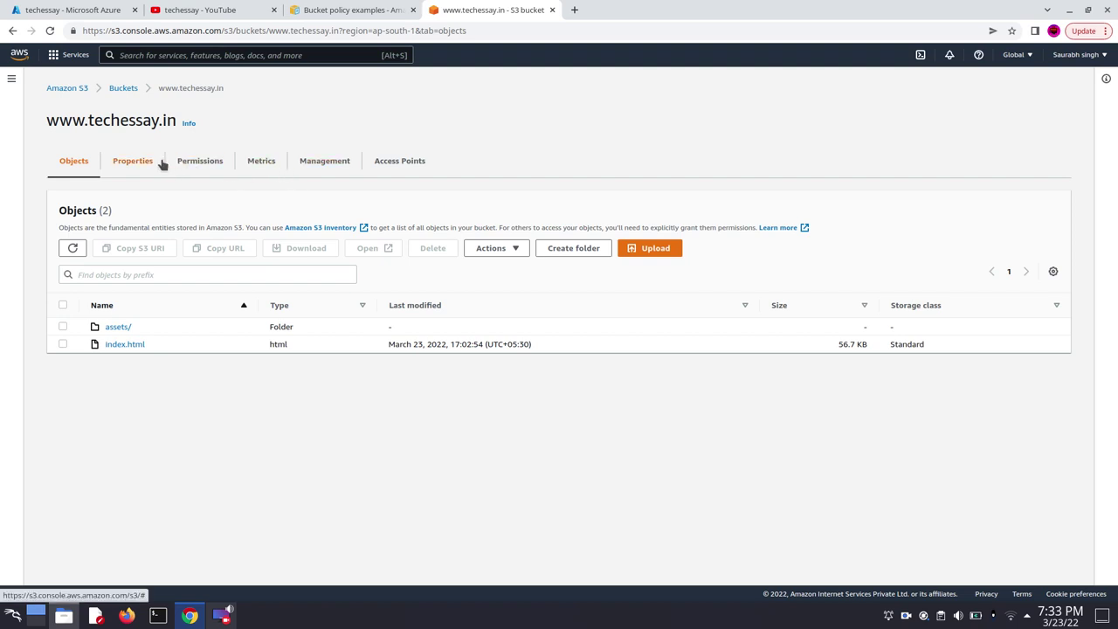
pyautogui.click(209, 167)
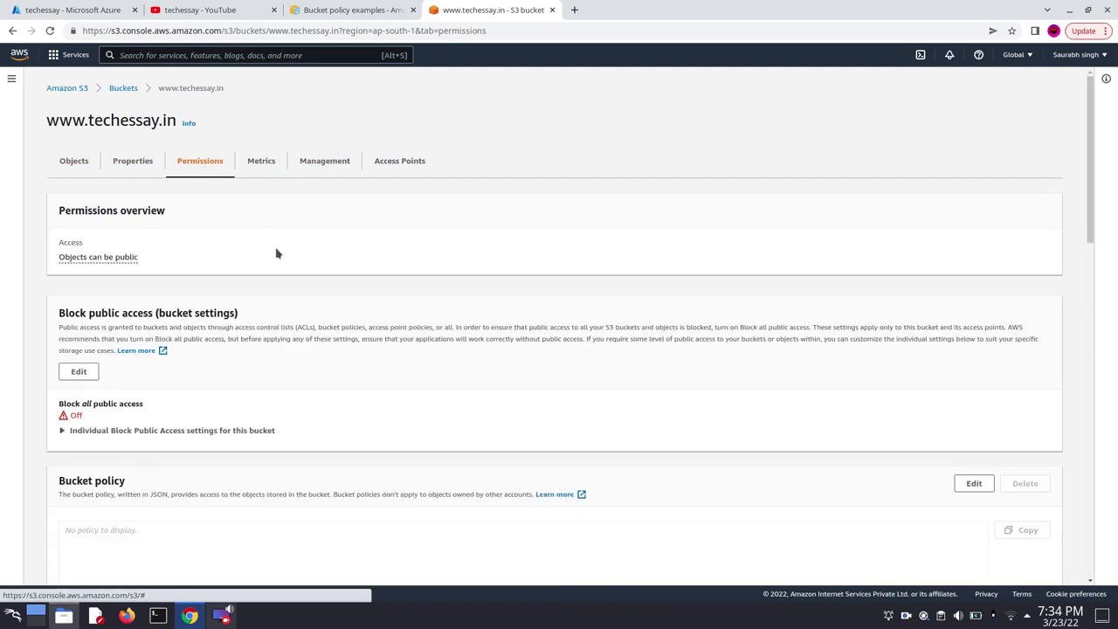
pyautogui.scroll(-1, 309, 322)
pyautogui.scroll(-2, 309, 321)
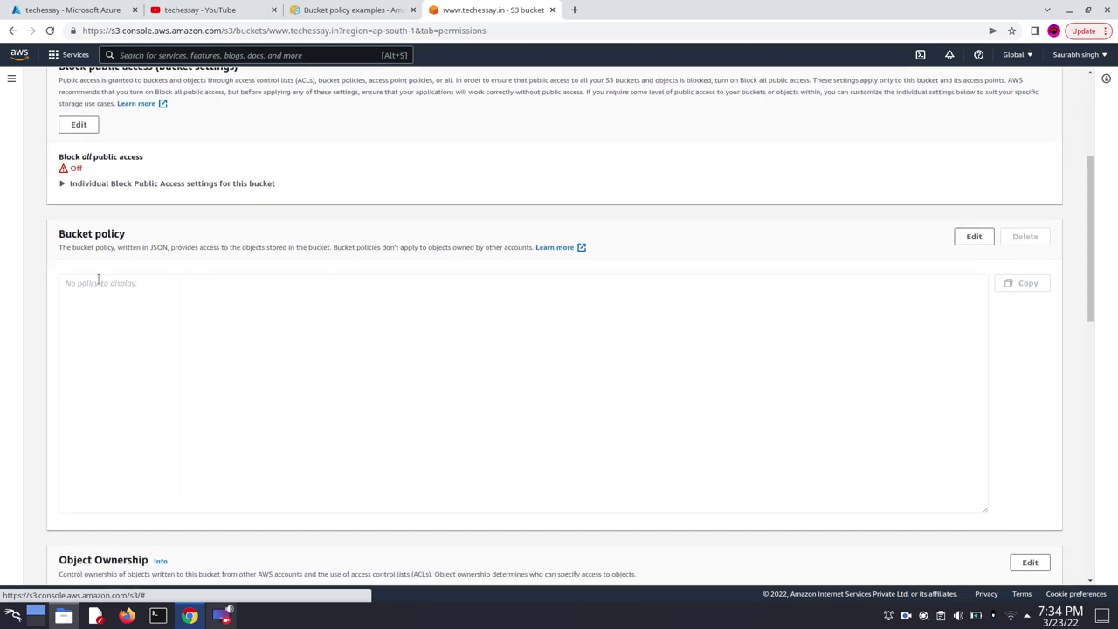
pyautogui.click(975, 245)
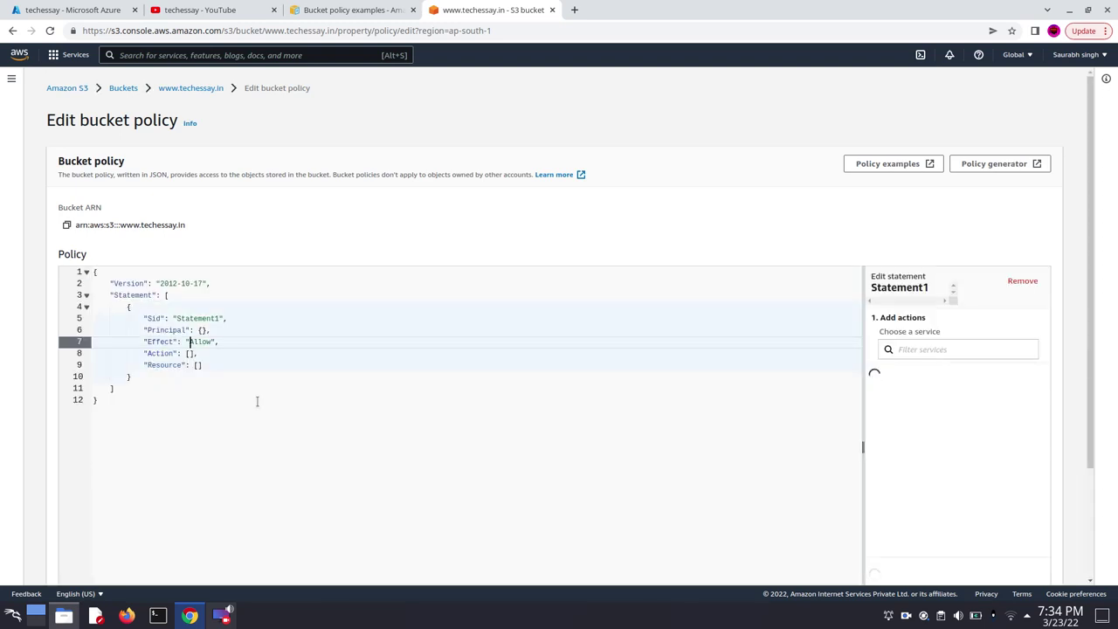
pyautogui.hotkey('ctrl', 'a')
pyautogui.press('BackSpace')
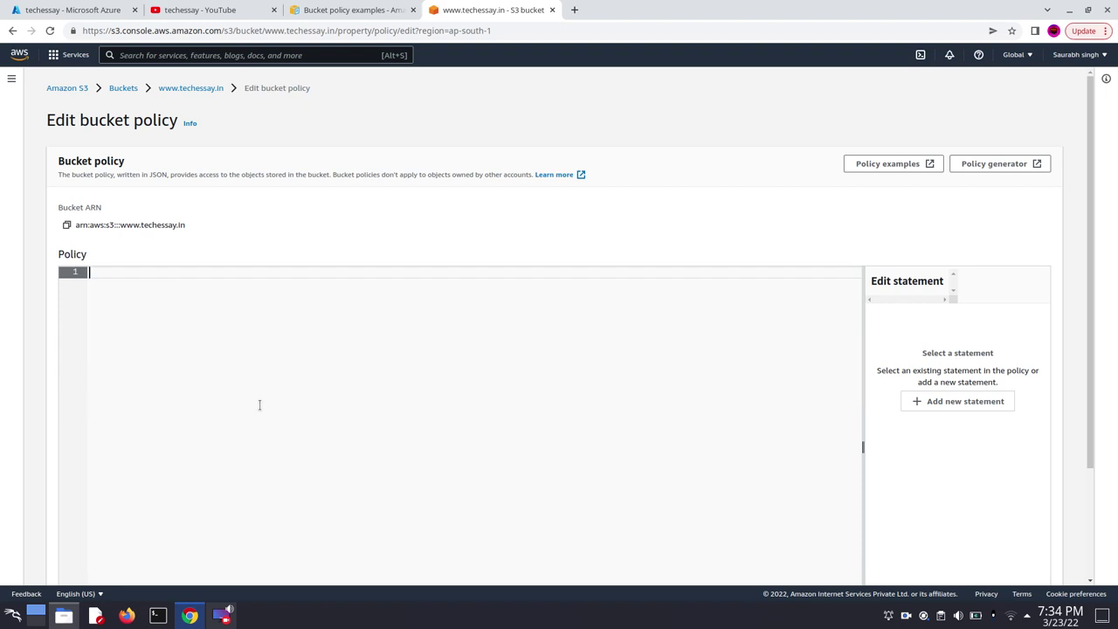
# Search the web in a new browser tab for "s3 policay for static website"
pyautogui.click(573, 10)
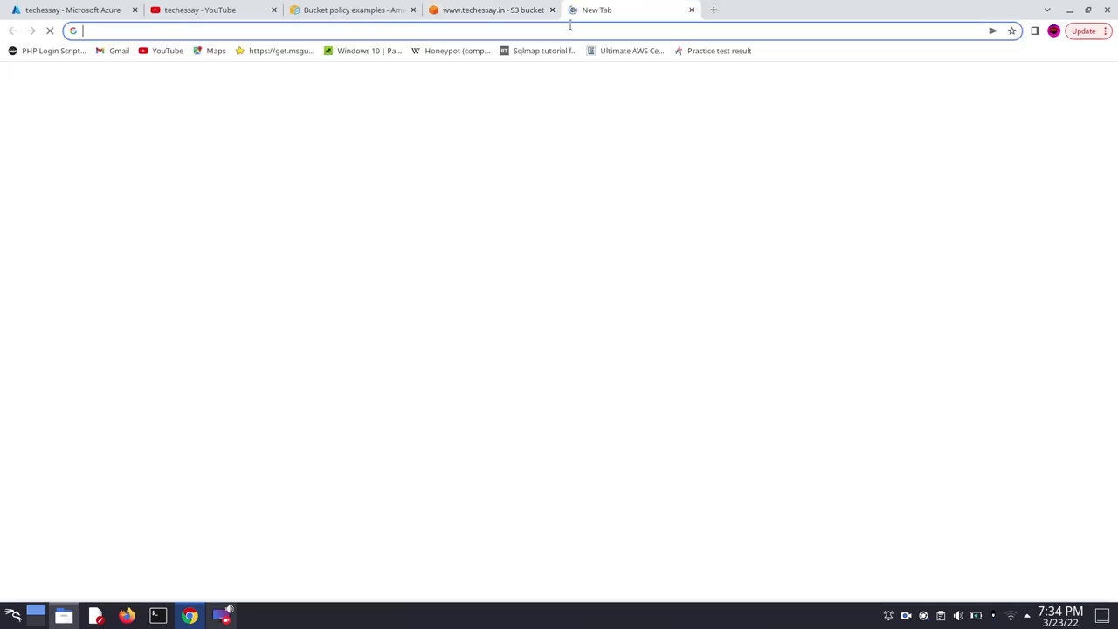
pyautogui.click(569, 26)
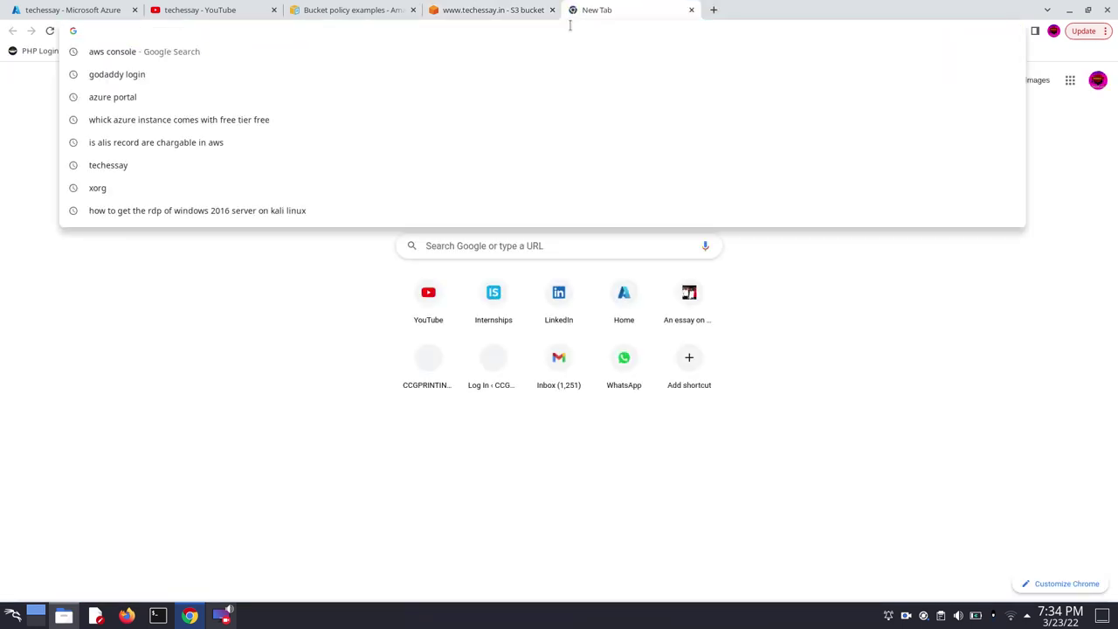
pyautogui.write('s')
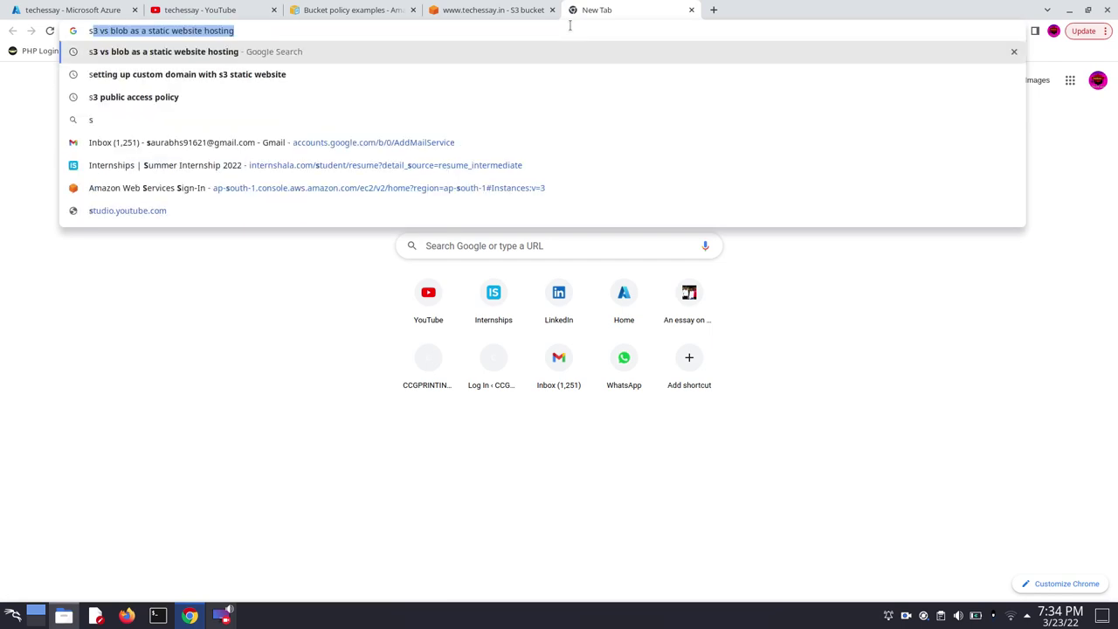
pyautogui.write('3 poli')
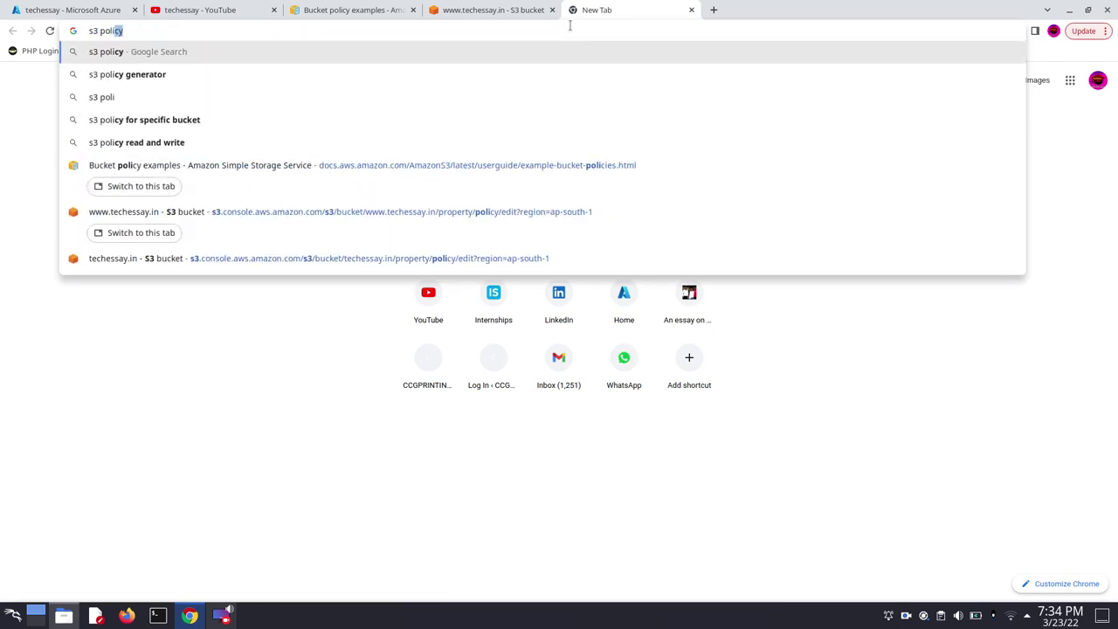
pyautogui.write('cay')
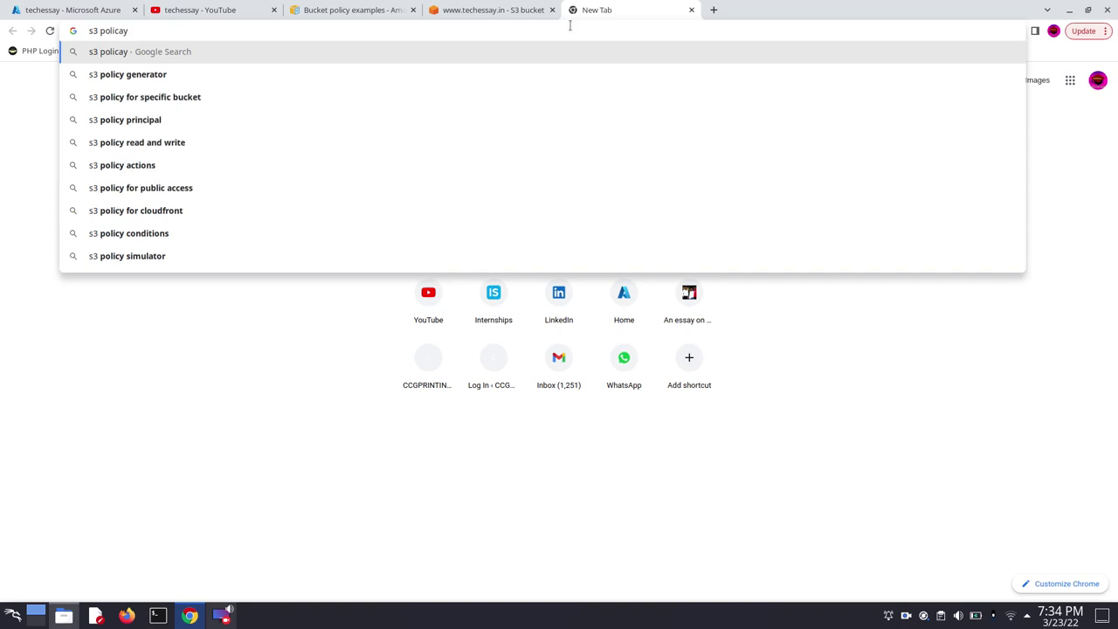
pyautogui.write(' for p')
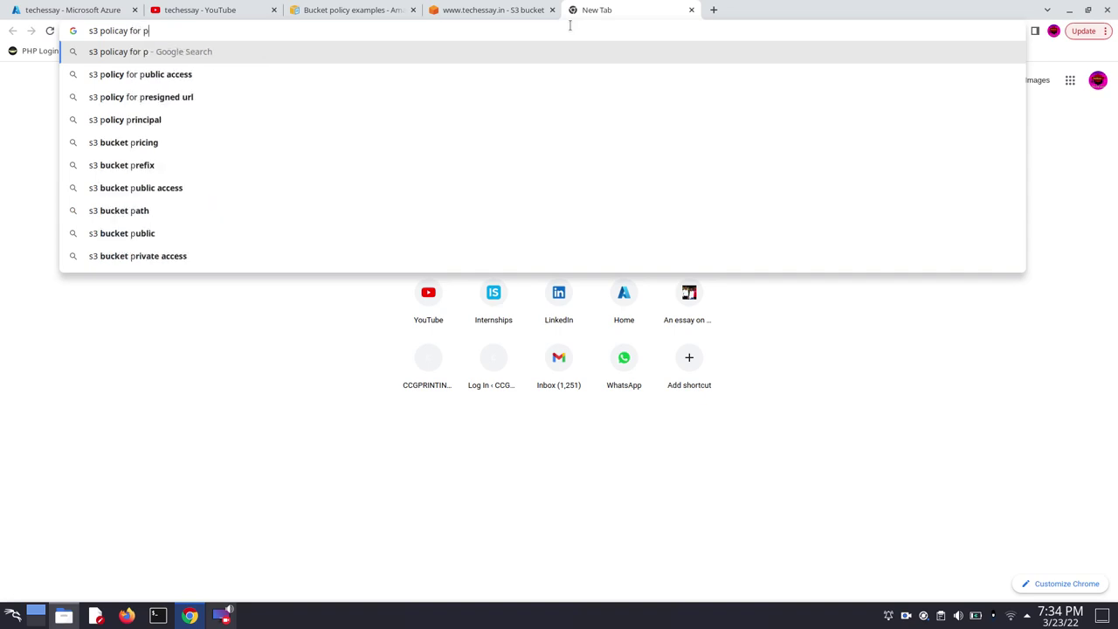
pyautogui.press('BackSpace')
pyautogui.write('stat')
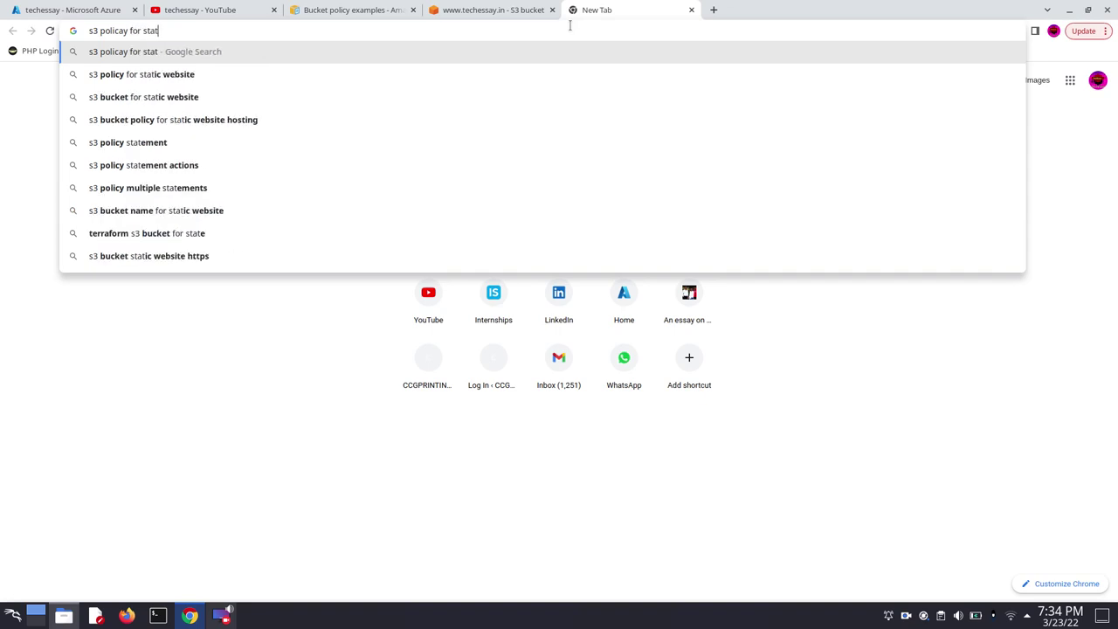
pyautogui.write('ic webs')
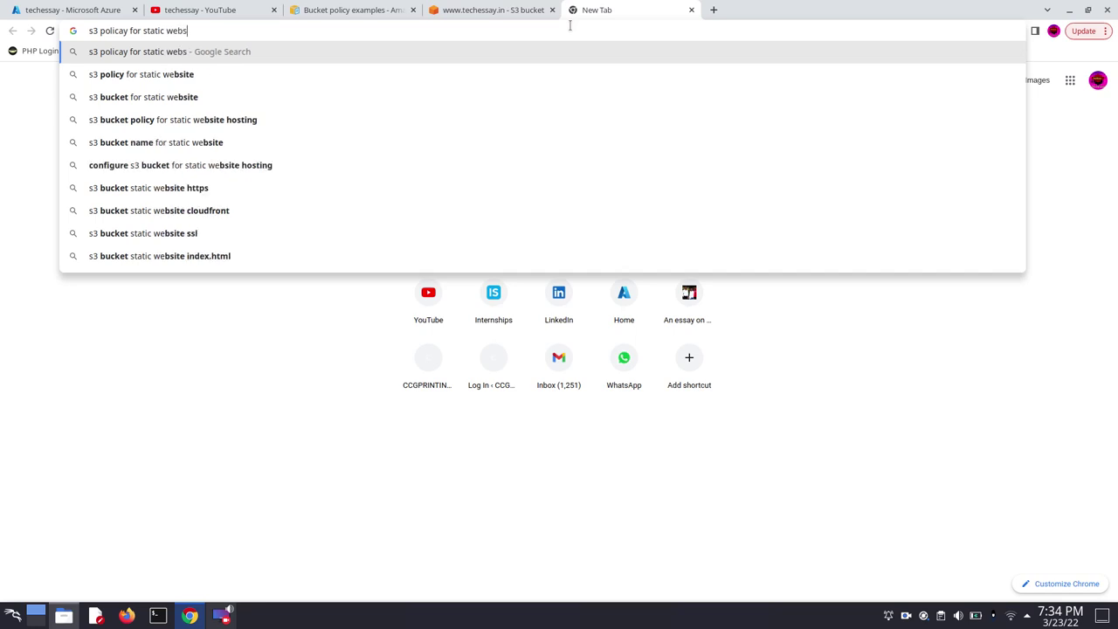
pyautogui.write('ite')
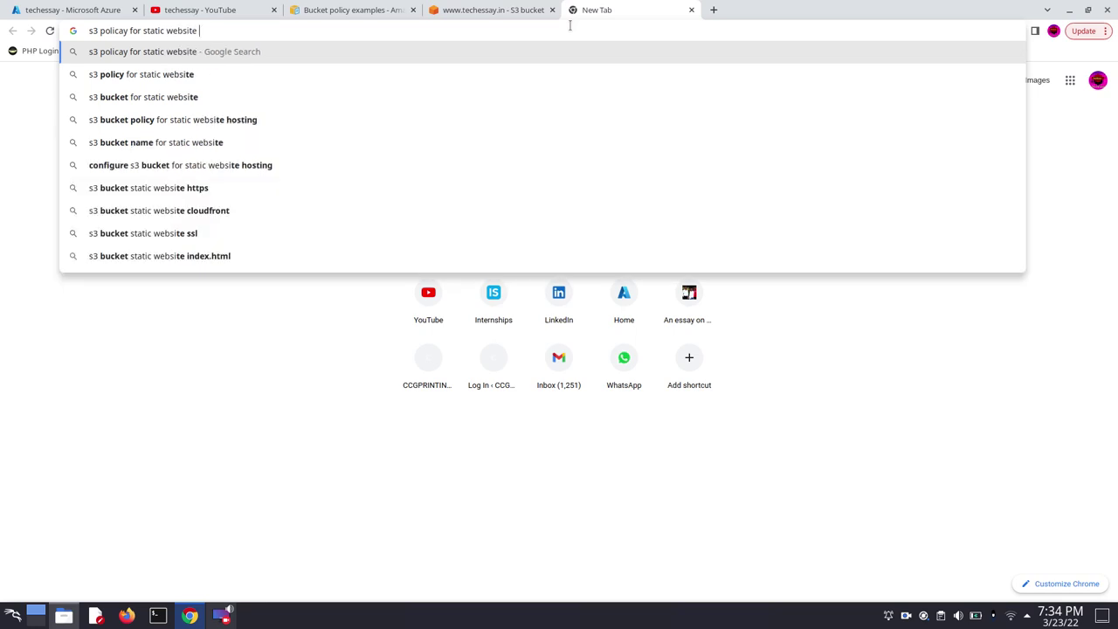
pyautogui.press('Return')
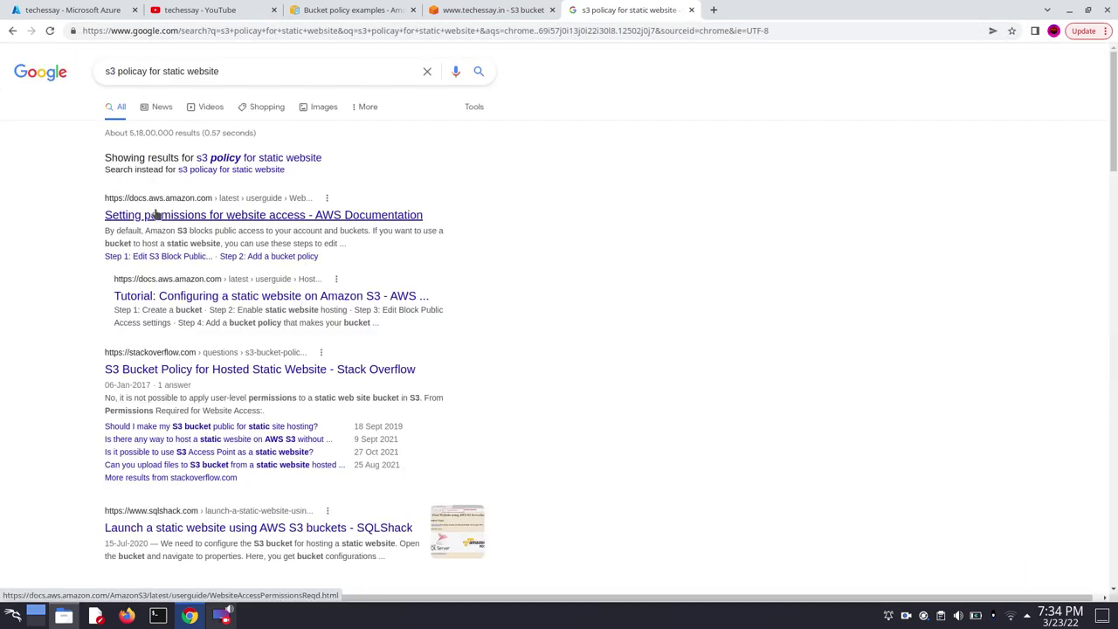
# Open the AWS documentation result "Setting permissions for website access" and copy its public-read bucket policy example from Step 2
pyautogui.click(156, 215)
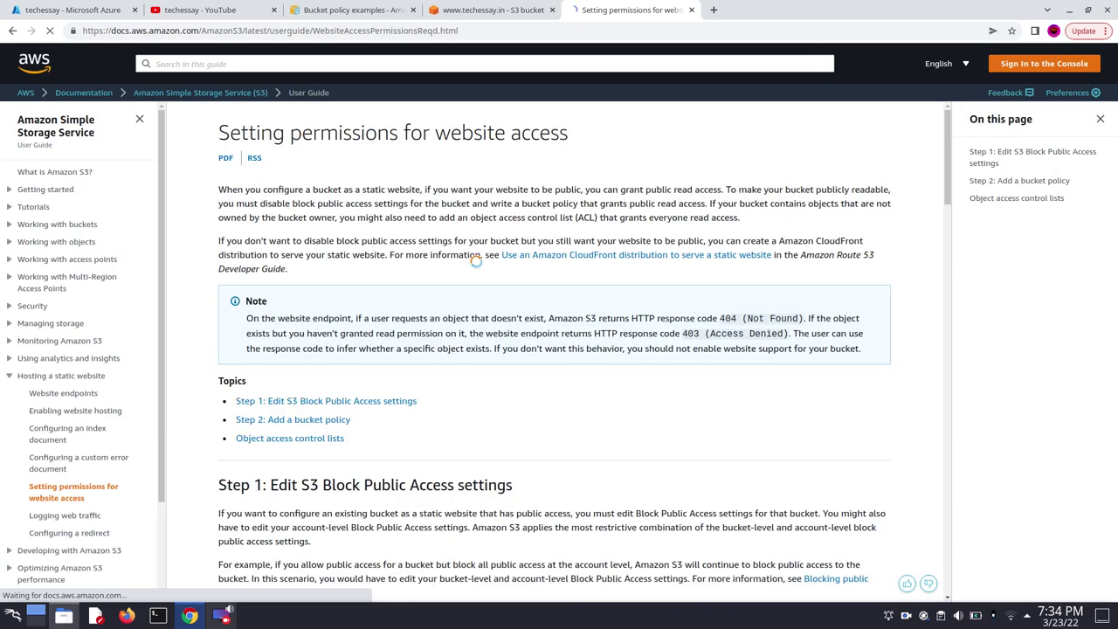
pyautogui.scroll(-6, 476, 260)
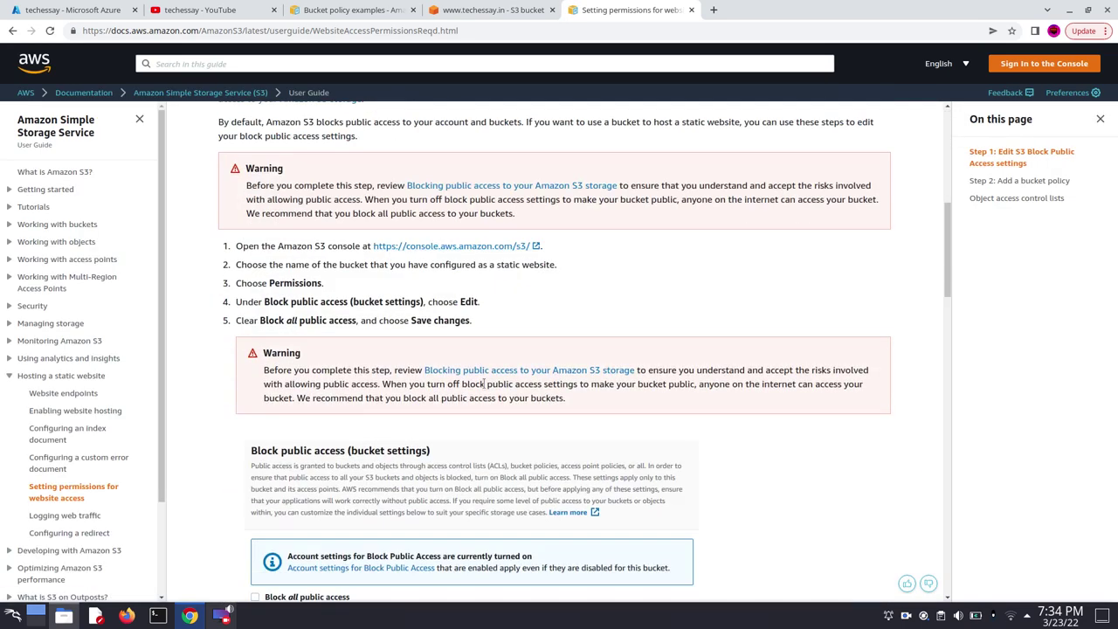
pyautogui.scroll(-4, 486, 384)
pyautogui.scroll(-6, 488, 416)
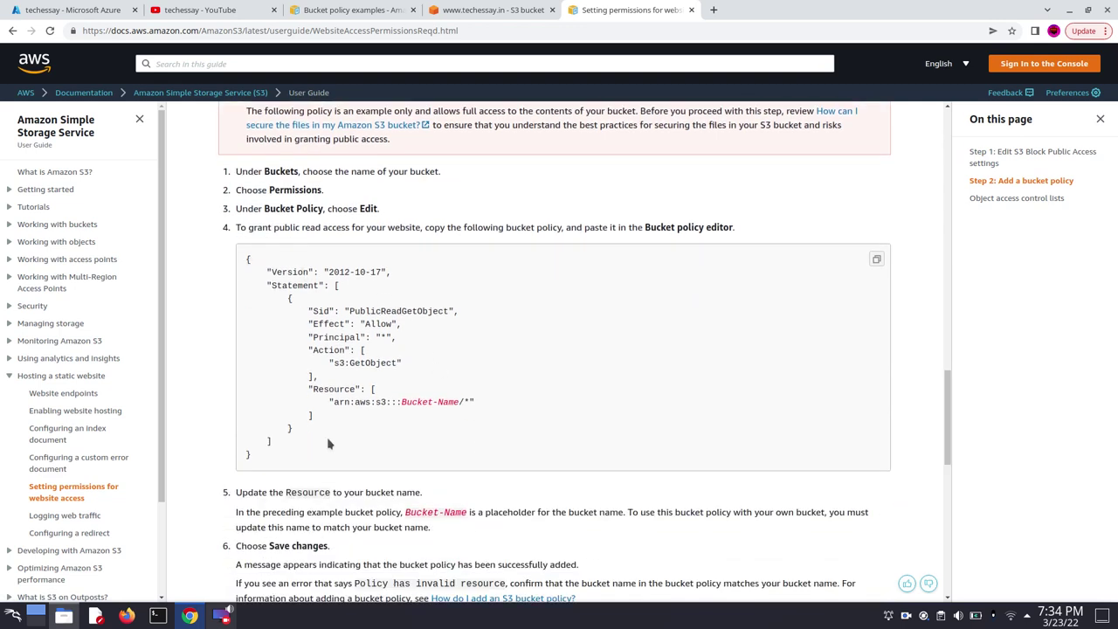
pyautogui.moveTo(246, 470); pyautogui.dragTo(255, 255)
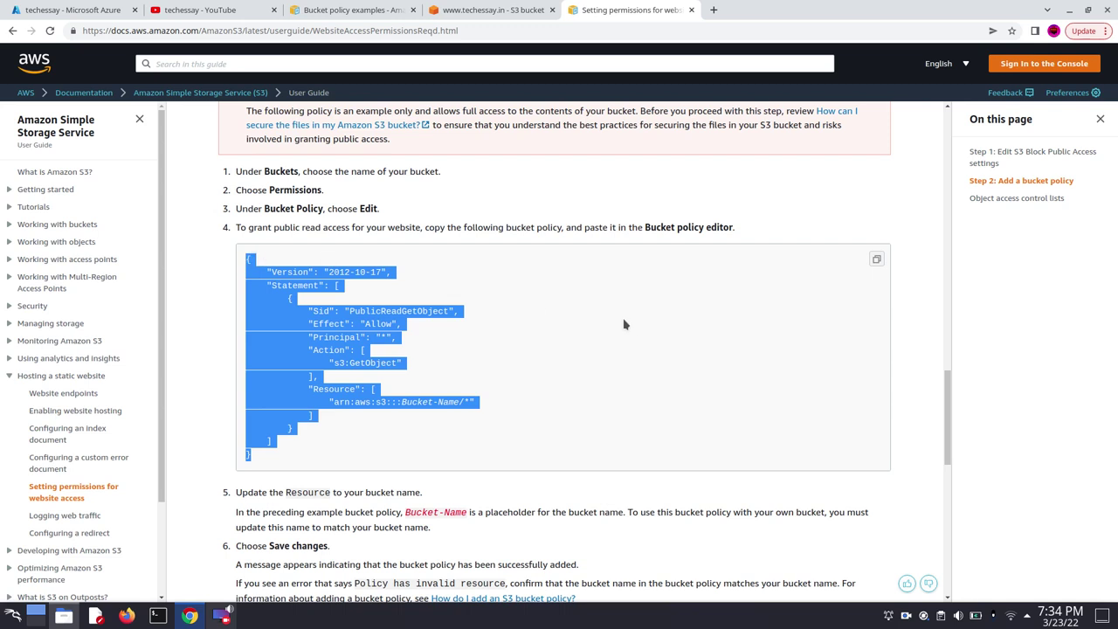
pyautogui.click(876, 259)
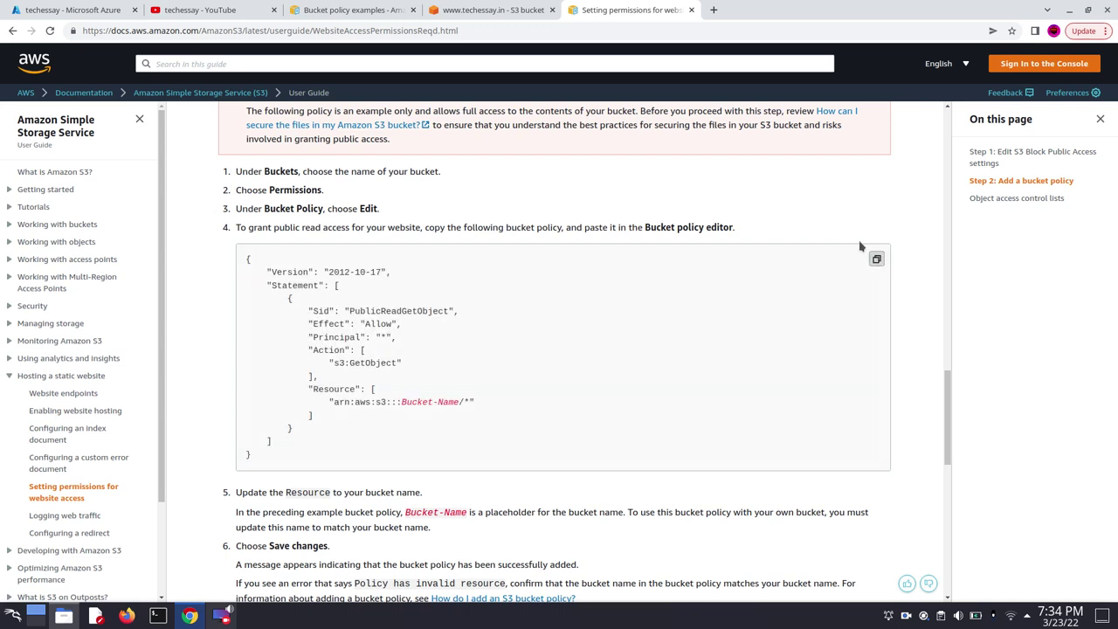
pyautogui.click(475, 12)
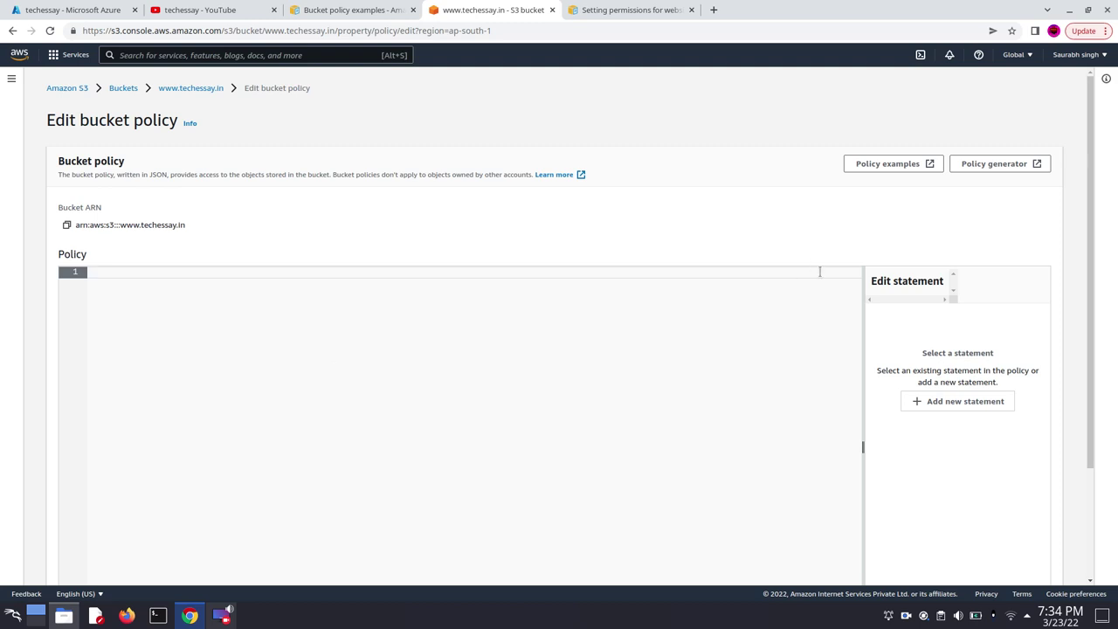
pyautogui.click(608, 312)
pyautogui.hotkey('ctrl', 'v')
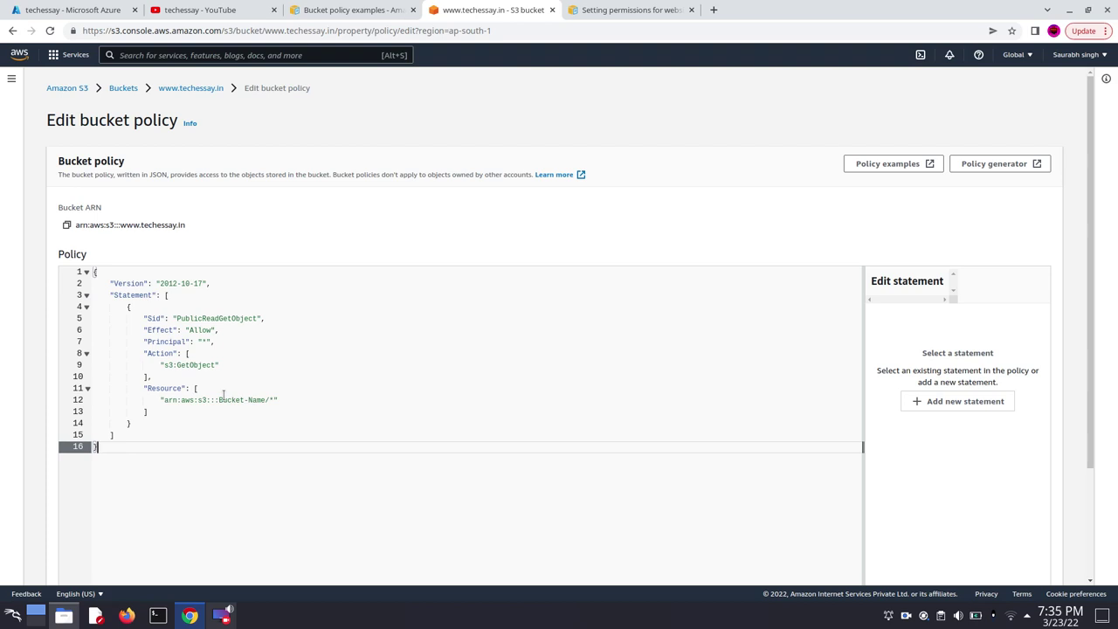
pyautogui.moveTo(219, 399); pyautogui.dragTo(337, 401)
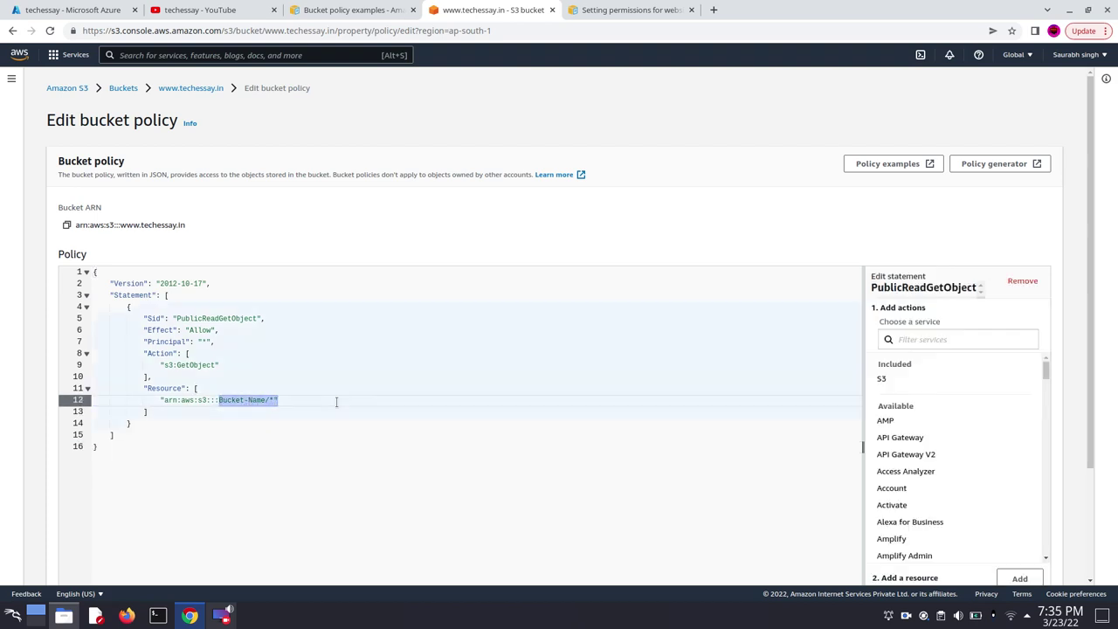
pyautogui.press('Left')
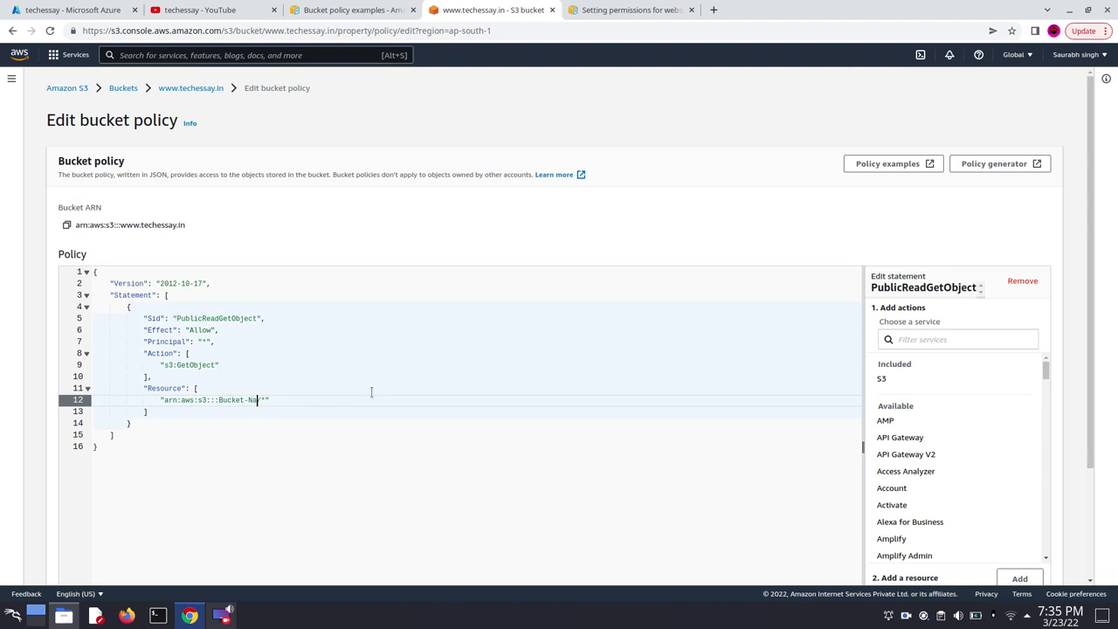
pyautogui.press('BackSpace')
pyautogui.press('BackSpace')
pyautogui.press('BackSpace')
pyautogui.write('techessay.in')
pyautogui.click(370, 391)
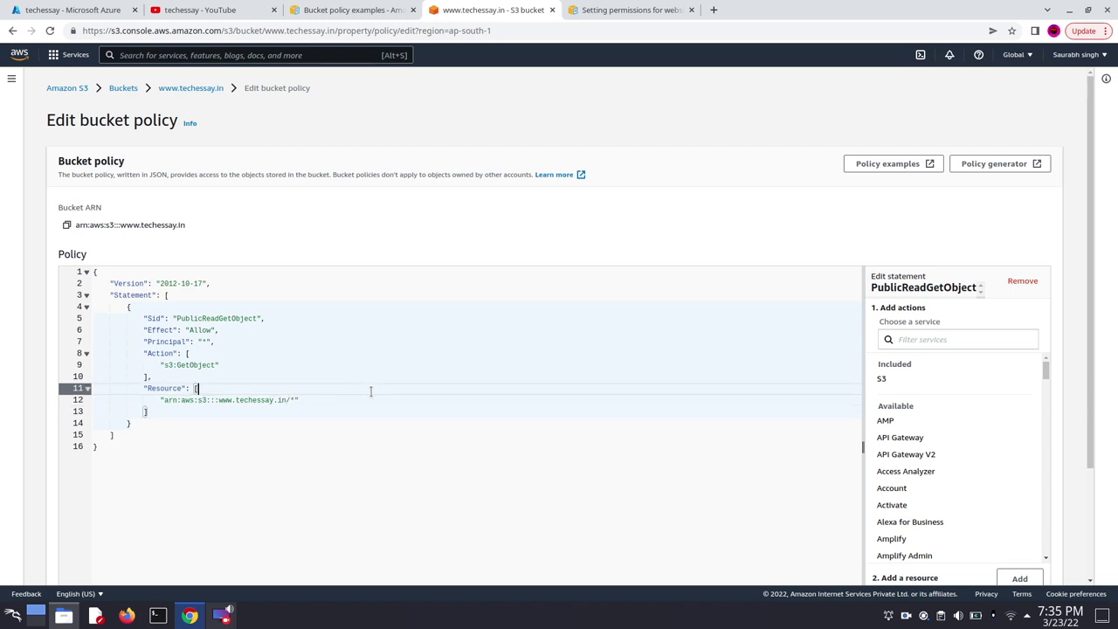
pyautogui.scroll(-3, 831, 264)
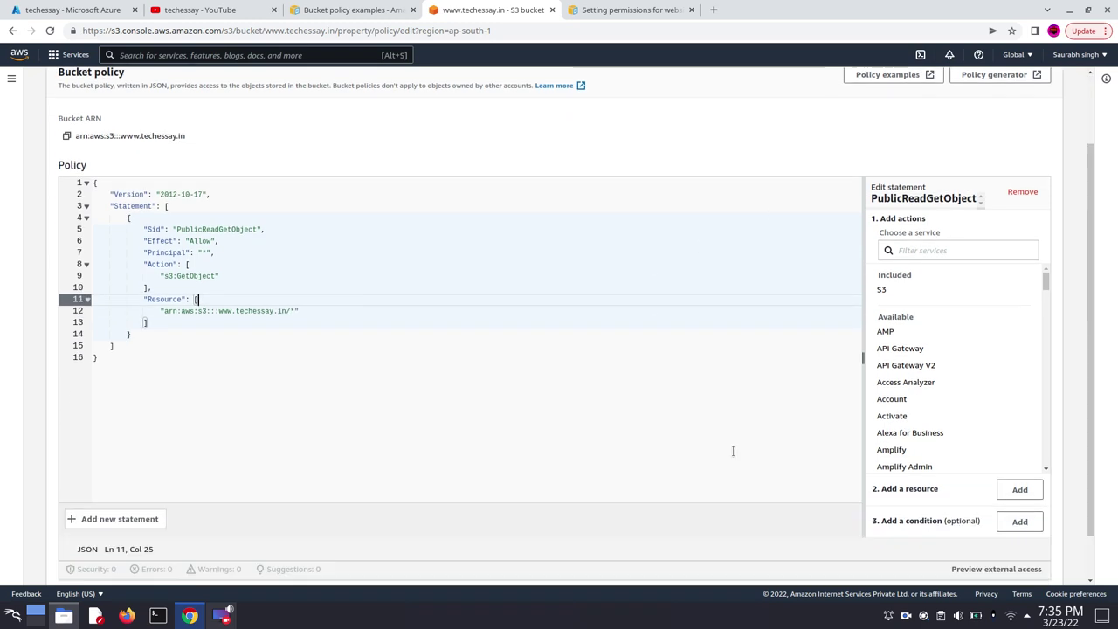
pyautogui.click(1031, 567)
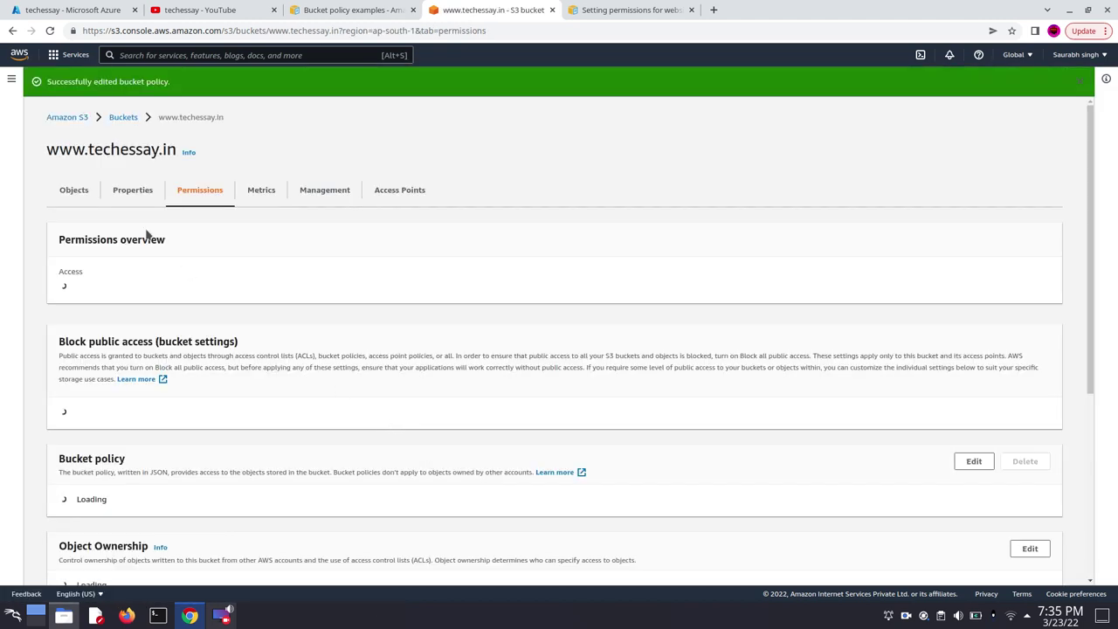
pyautogui.scroll(-3, 271, 365)
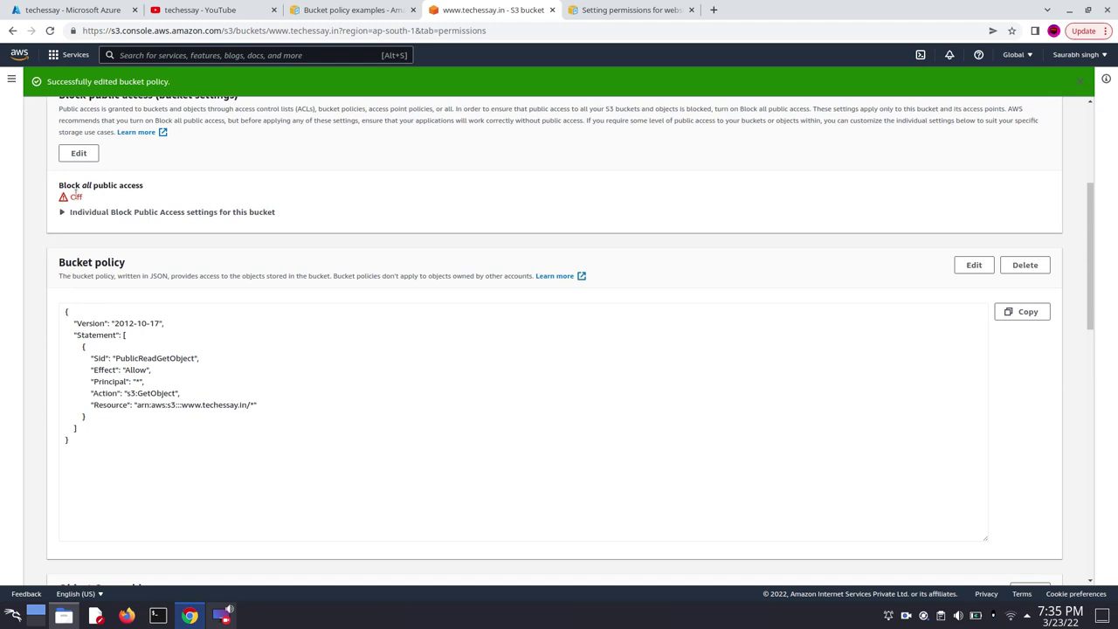
pyautogui.scroll(-3, 384, 209)
pyautogui.scroll(-5, 375, 236)
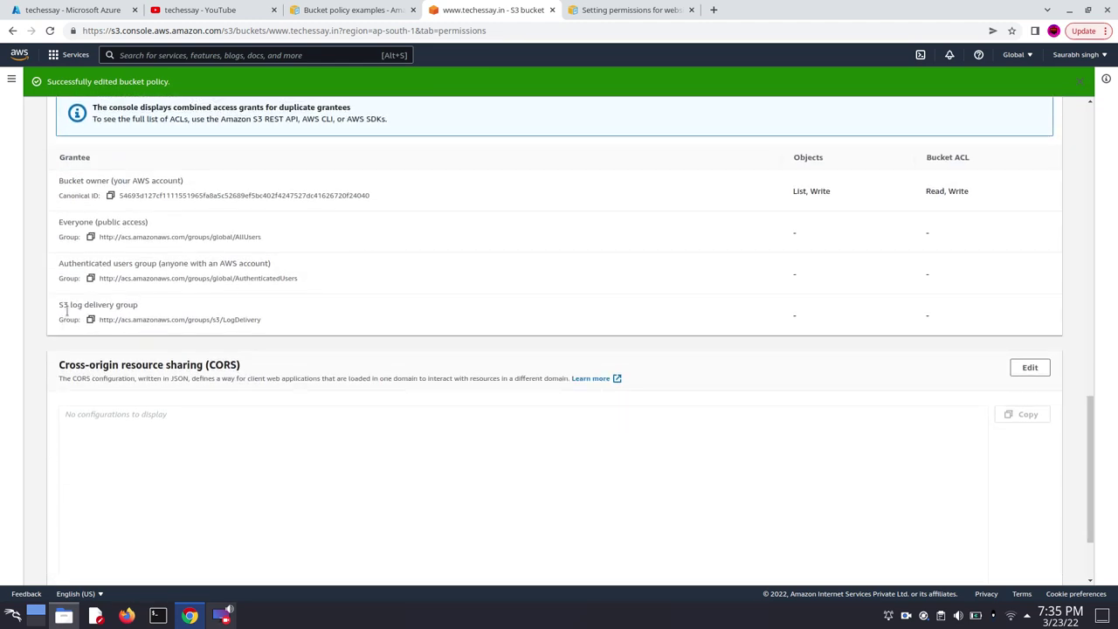
pyautogui.scroll(1, 132, 188)
pyautogui.scroll(-2, 135, 189)
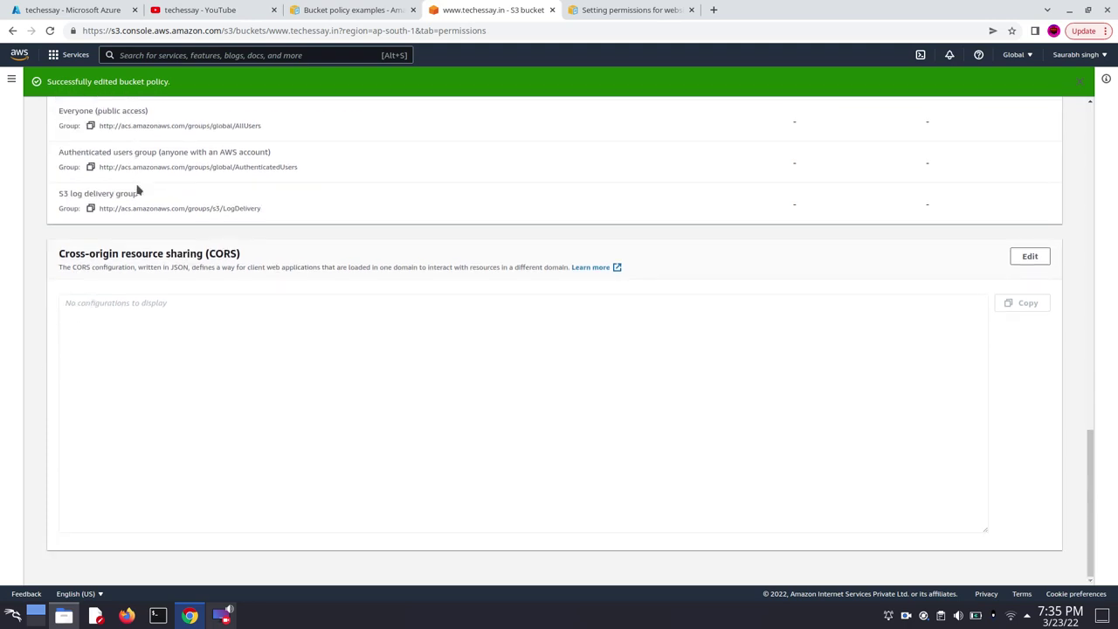
pyautogui.scroll(9, 135, 189)
pyautogui.scroll(3, 135, 189)
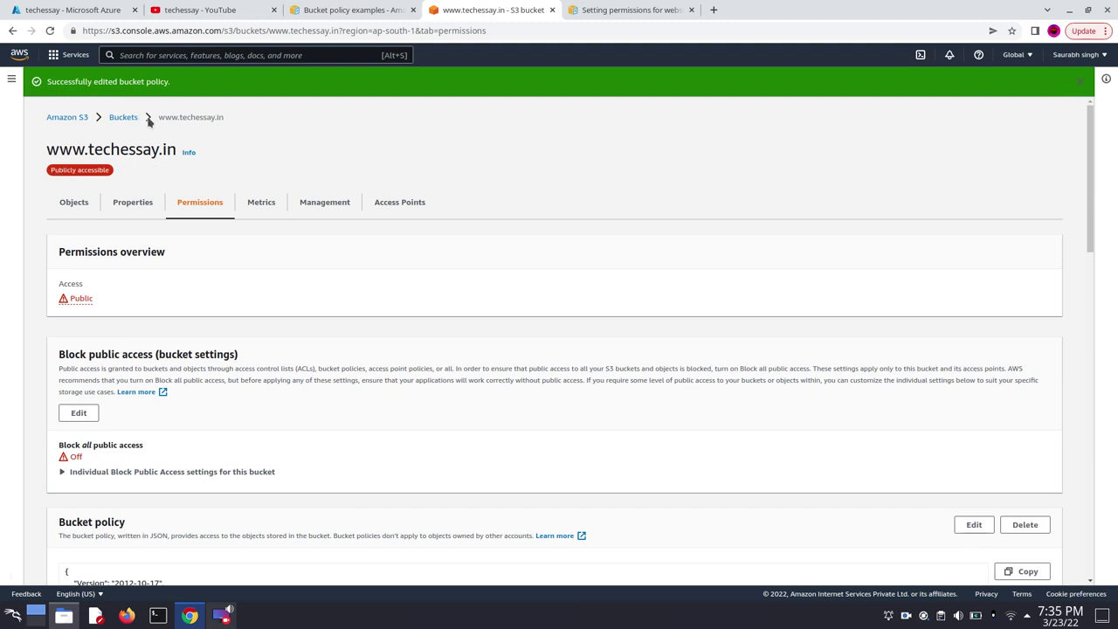
pyautogui.click(127, 211)
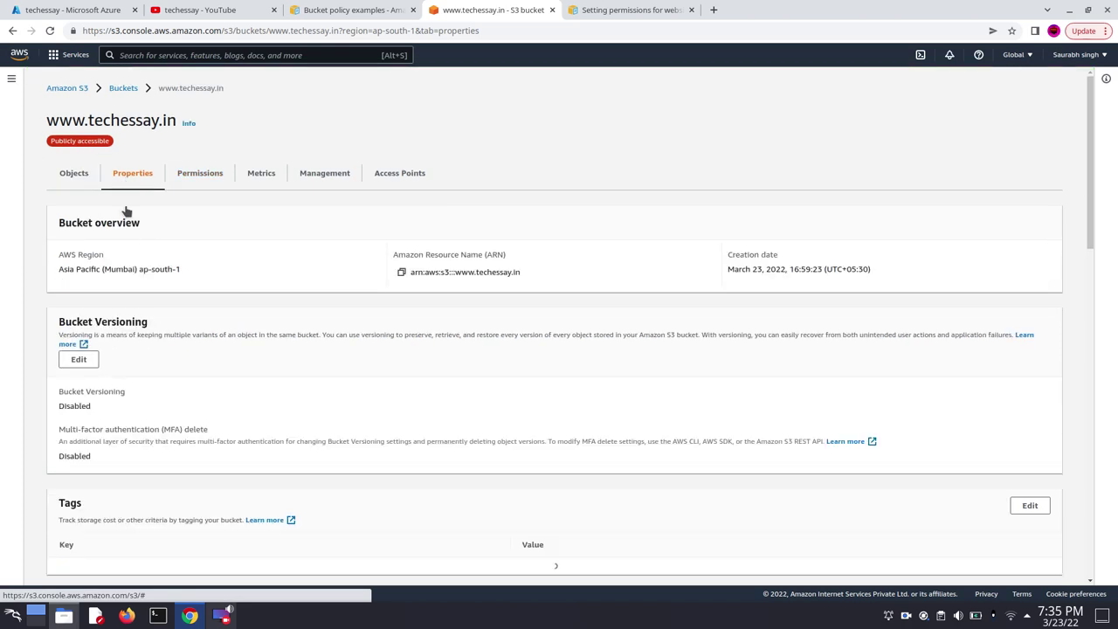
pyautogui.scroll(-3, 315, 377)
pyautogui.scroll(-6, 314, 377)
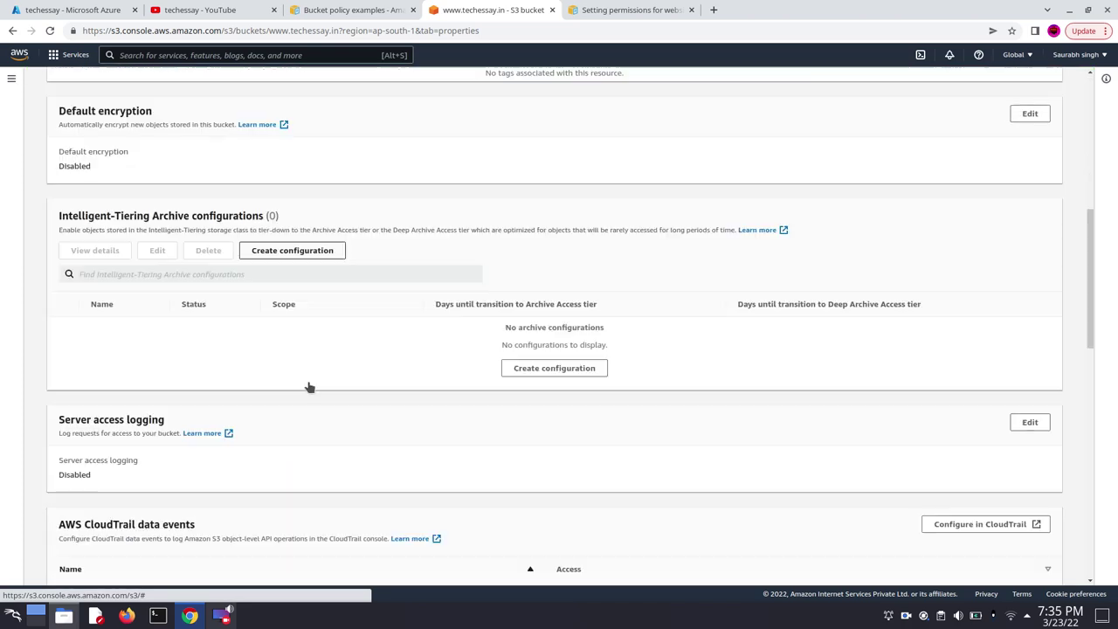
pyautogui.scroll(-6, 292, 442)
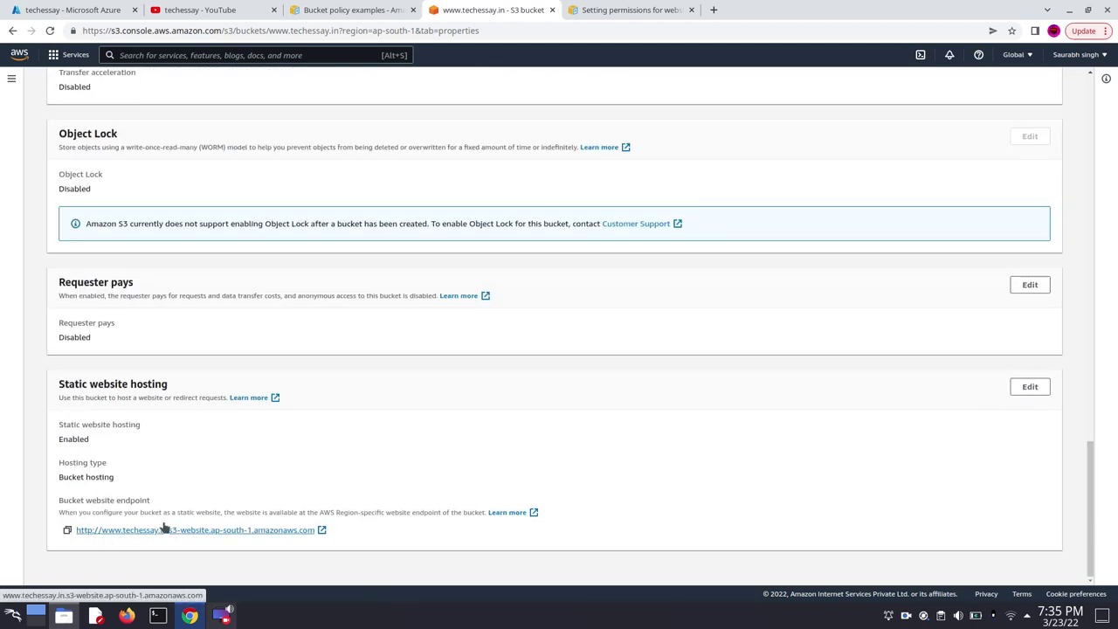
pyautogui.click(67, 531)
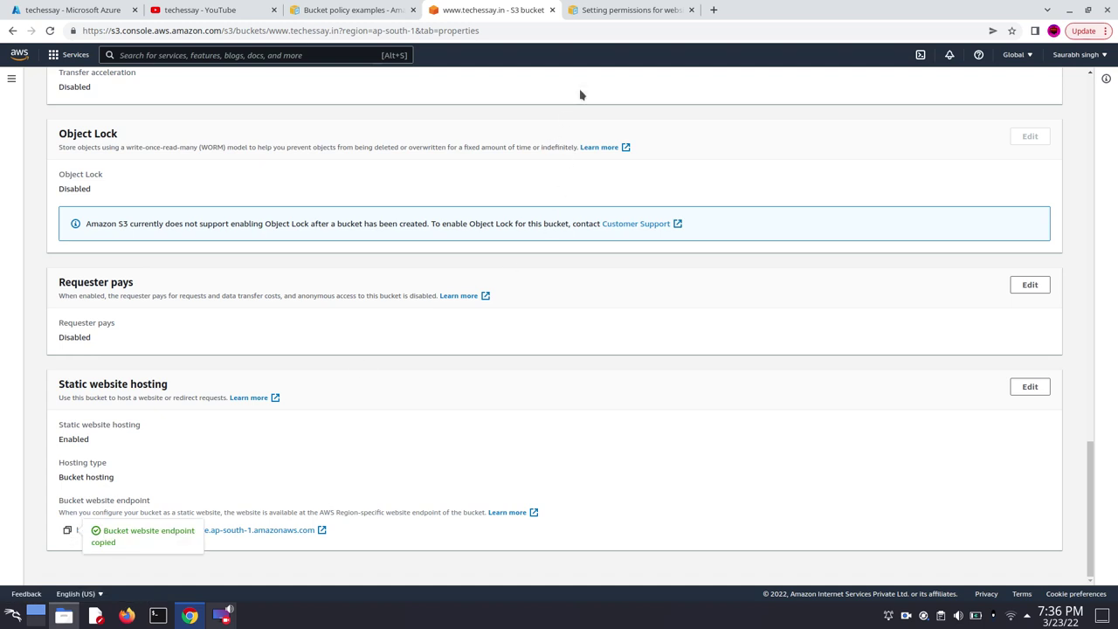
# Check the site at the copied bucket website endpoint in a new browser tab and return to the website permissions documentation
pyautogui.click(713, 10)
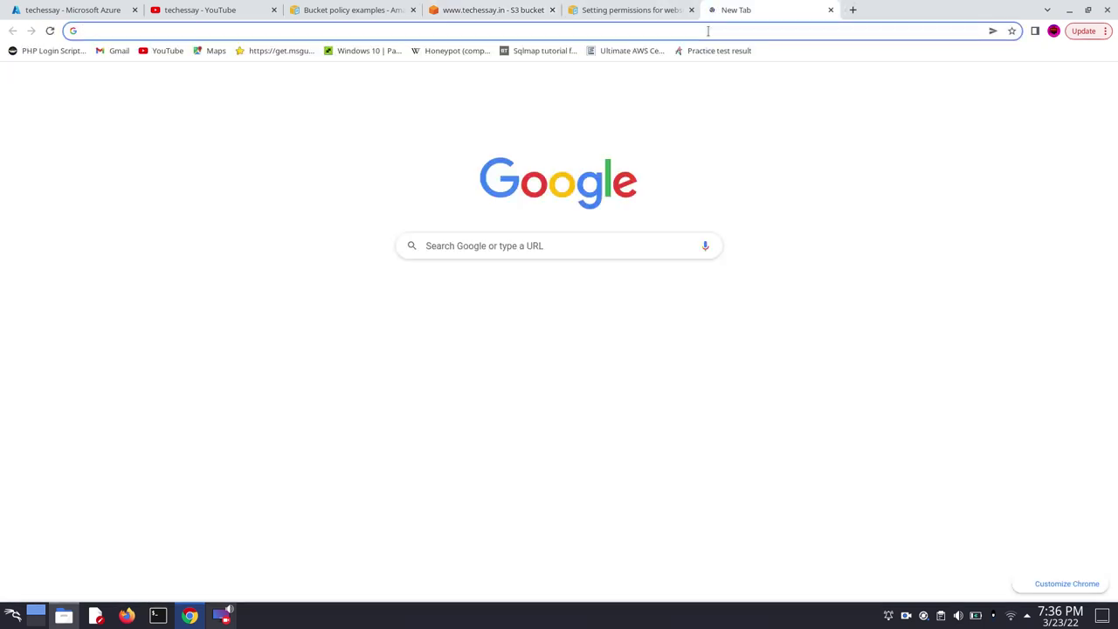
pyautogui.click(707, 30)
pyautogui.hotkey('ctrl', 'v')
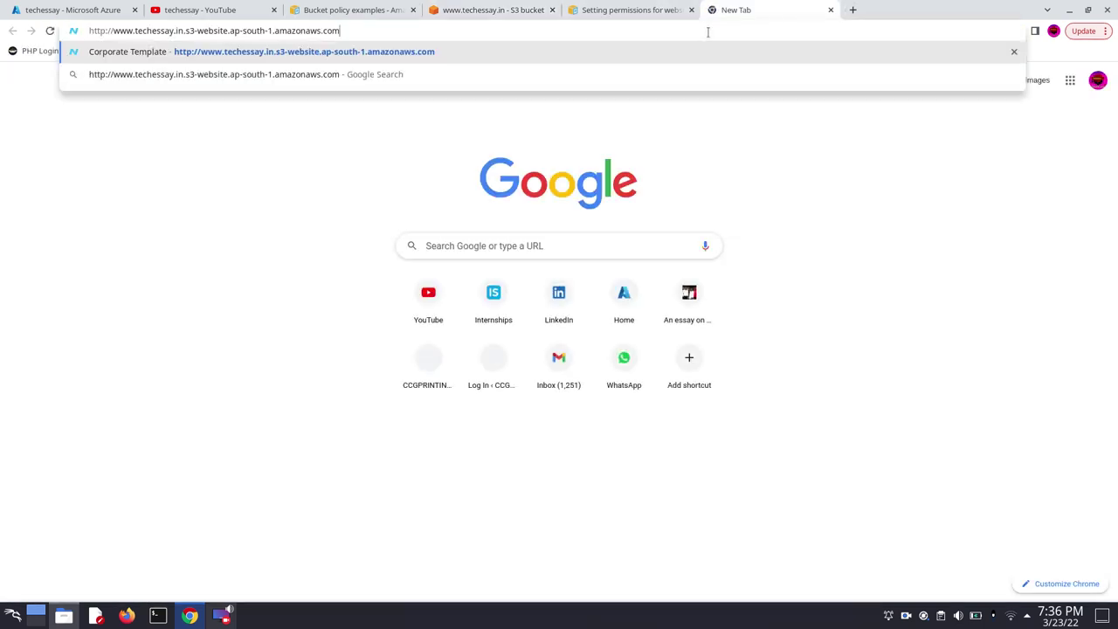
pyautogui.press('Return')
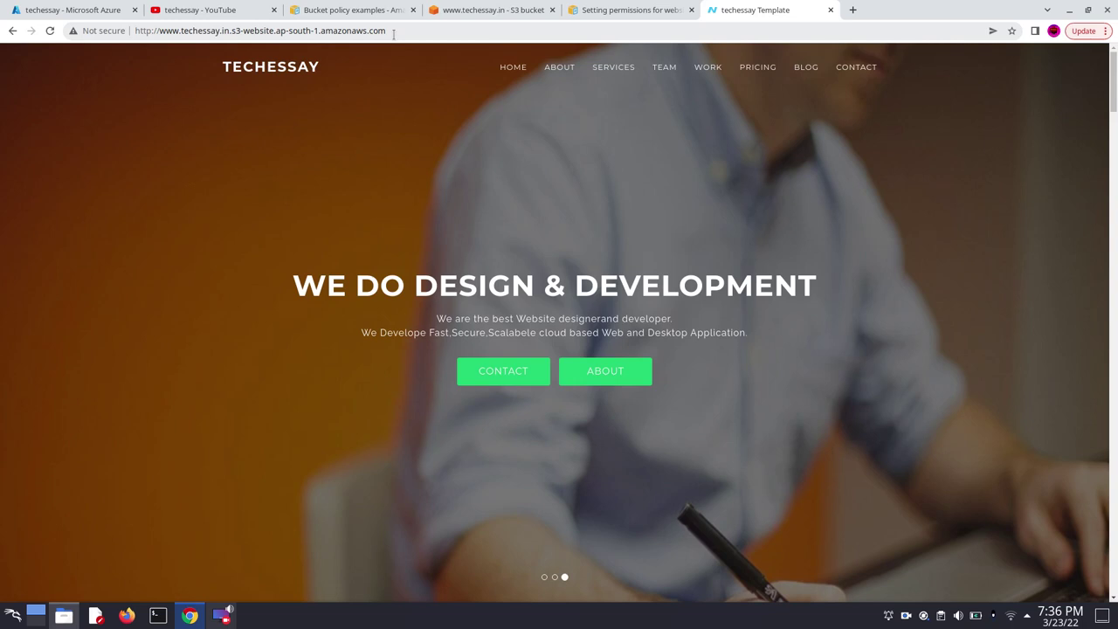
pyautogui.press('F5')
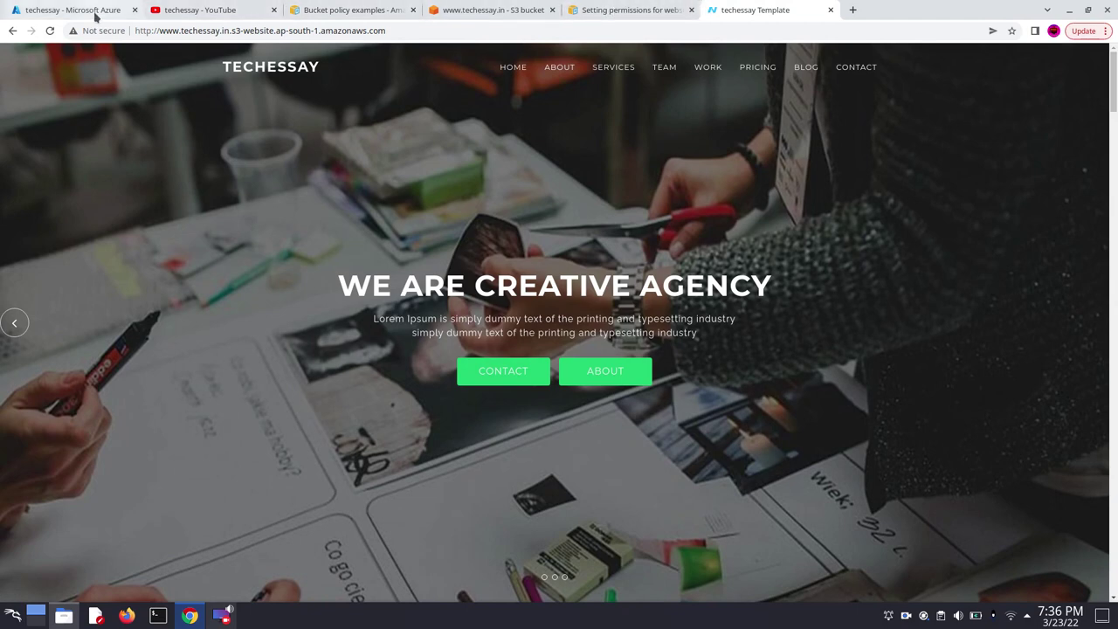
pyautogui.click(653, 10)
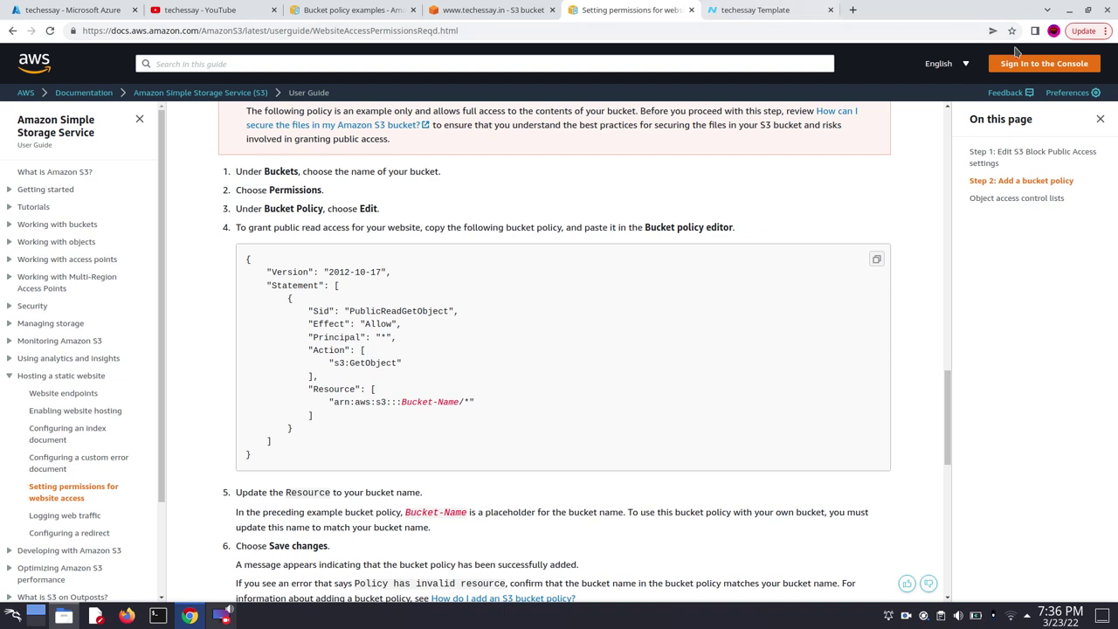
# Sign in to the AWS Management Console from the documentation page and open the Route 53 service
pyautogui.click(1068, 68)
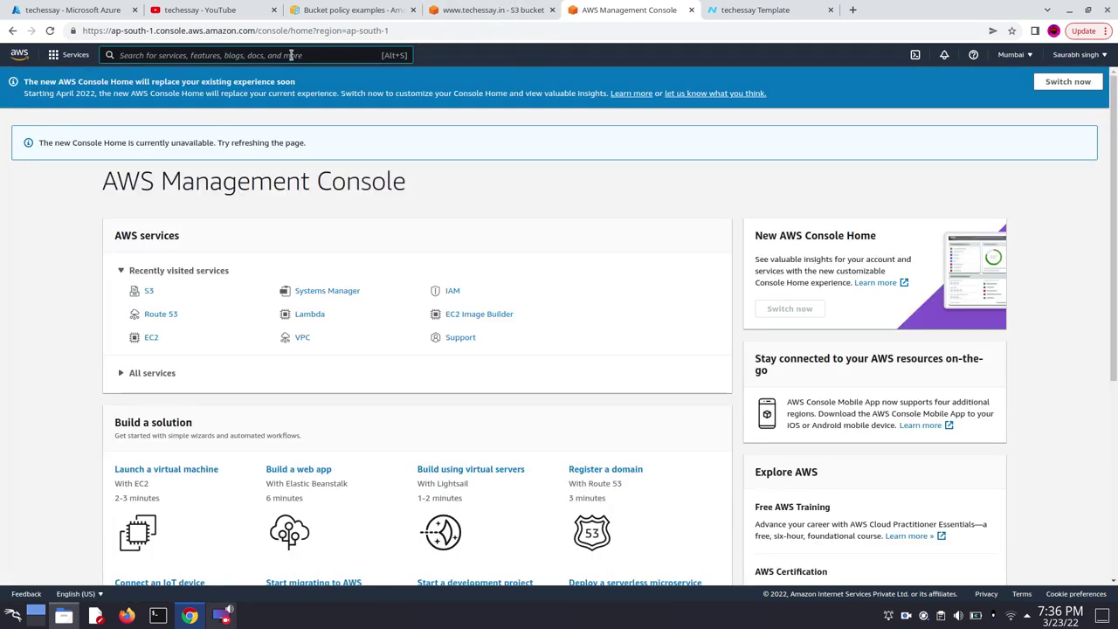
pyautogui.write('ro')
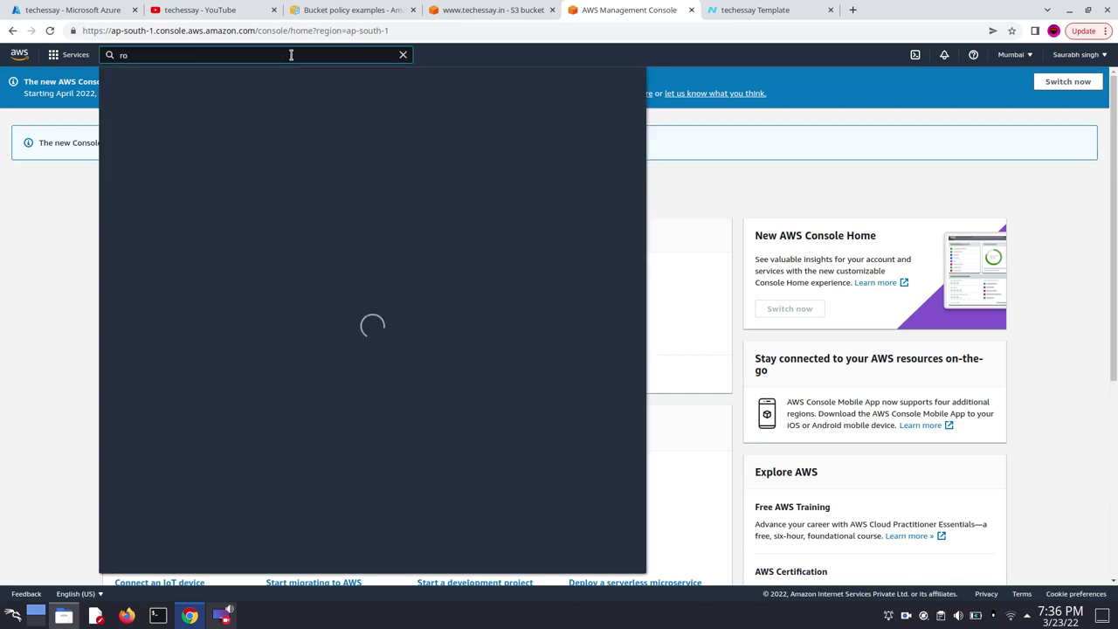
pyautogui.write('te53')
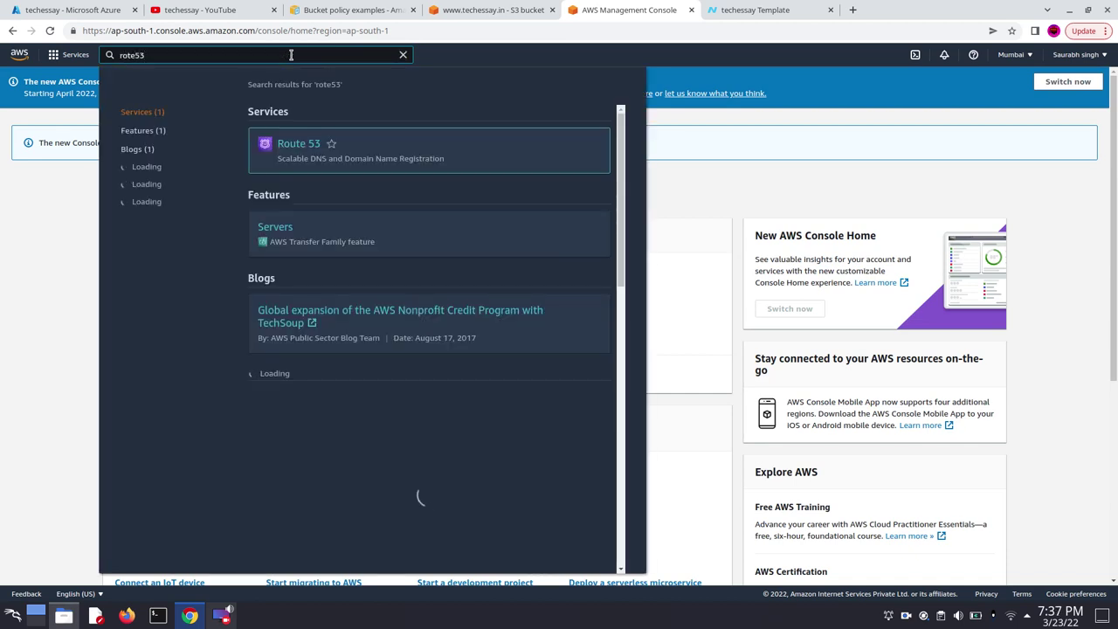
pyautogui.click(289, 147)
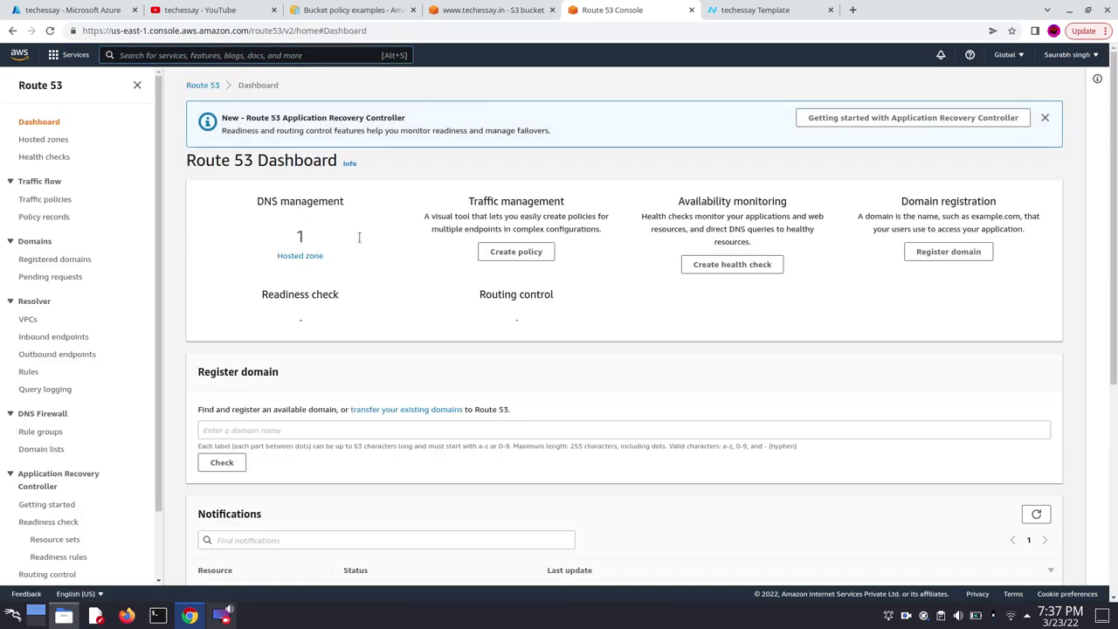
# Look over the Route 53 dashboard and open the list of hosted zones
pyautogui.scroll(-1, 358, 275)
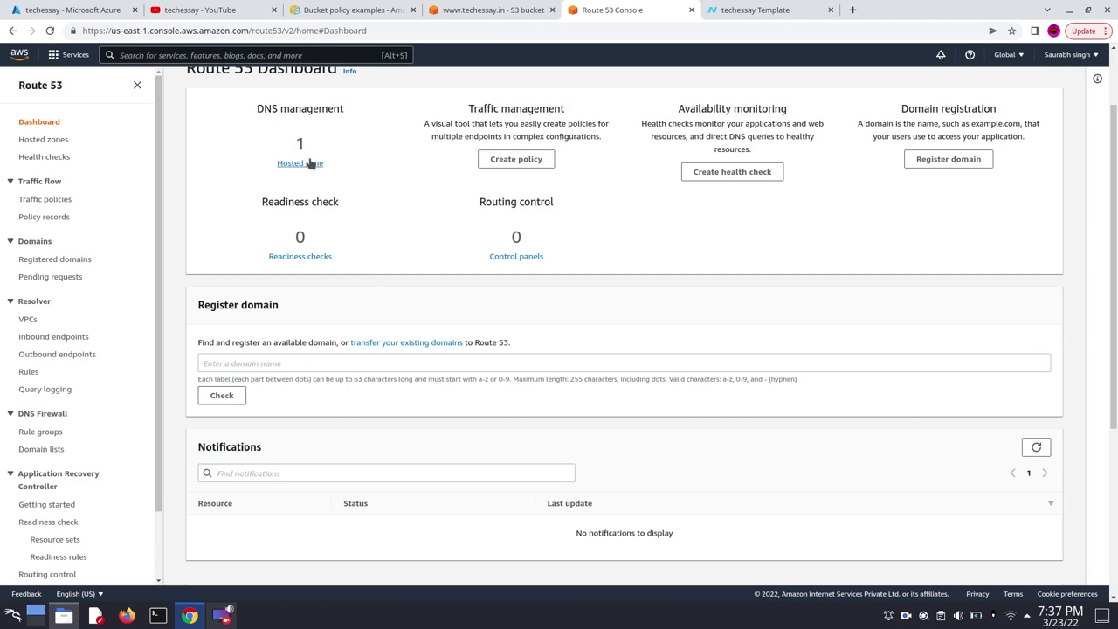
pyautogui.scroll(2, 349, 158)
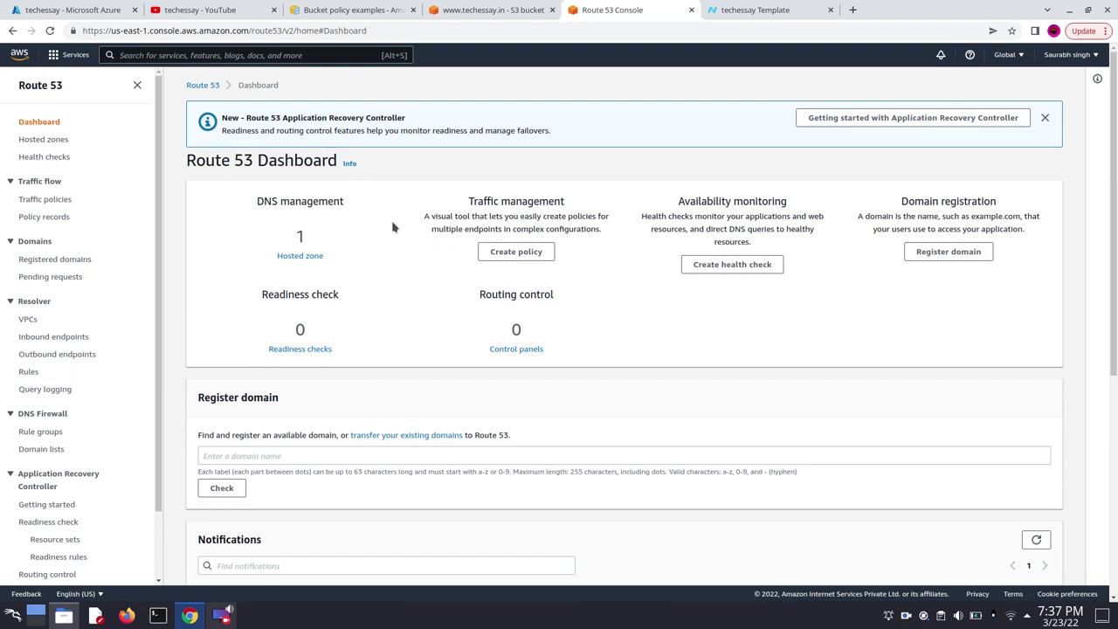
pyautogui.scroll(-1, 393, 227)
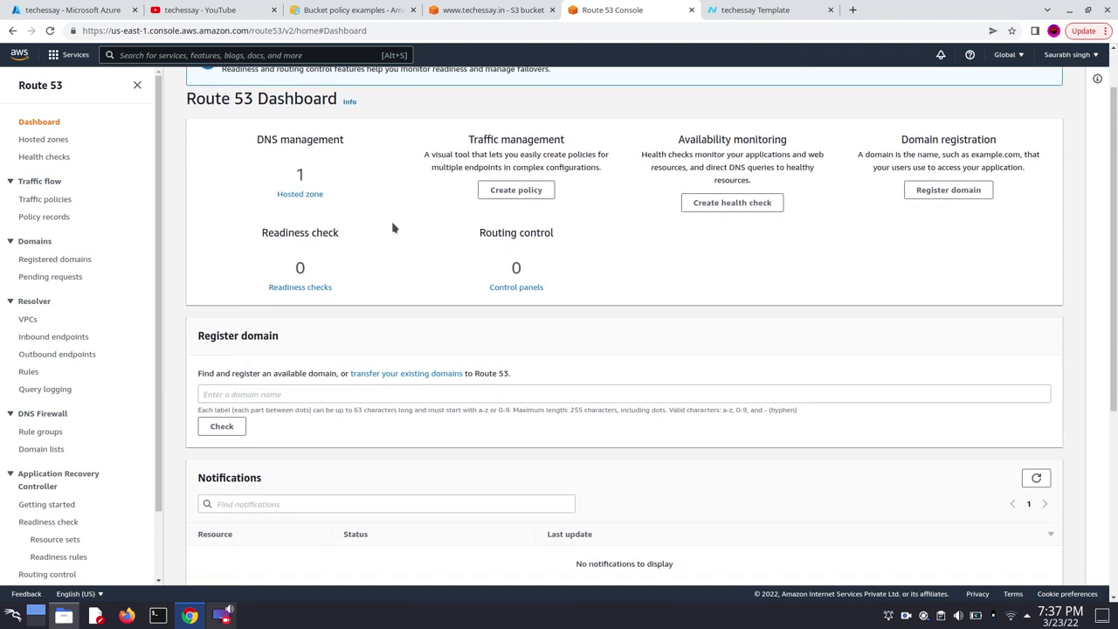
pyautogui.scroll(1, 393, 227)
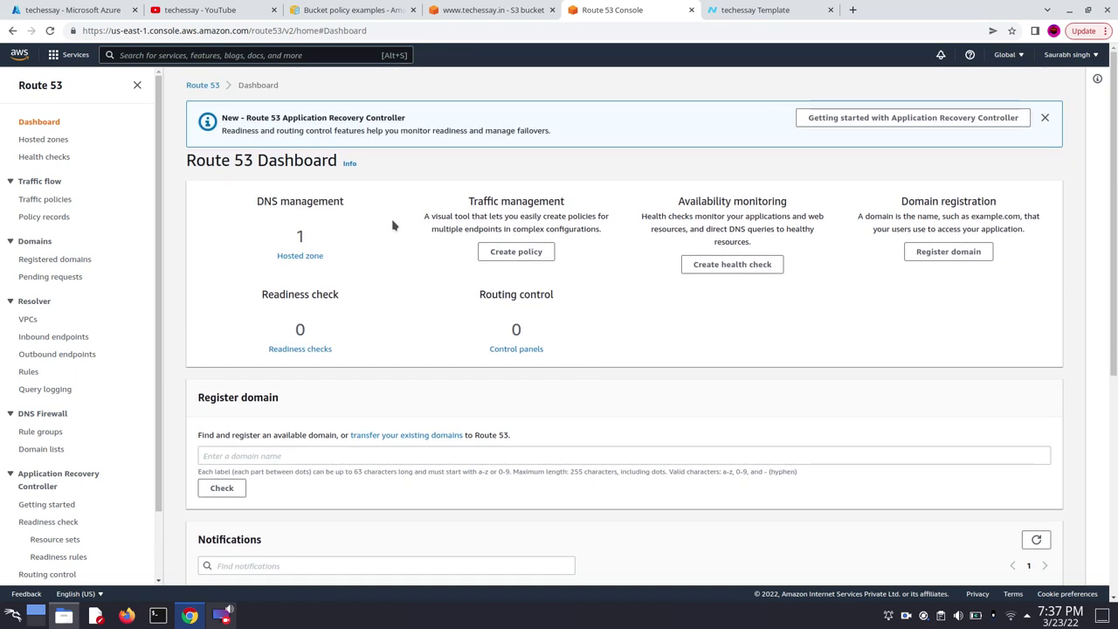
pyautogui.scroll(-3, 393, 227)
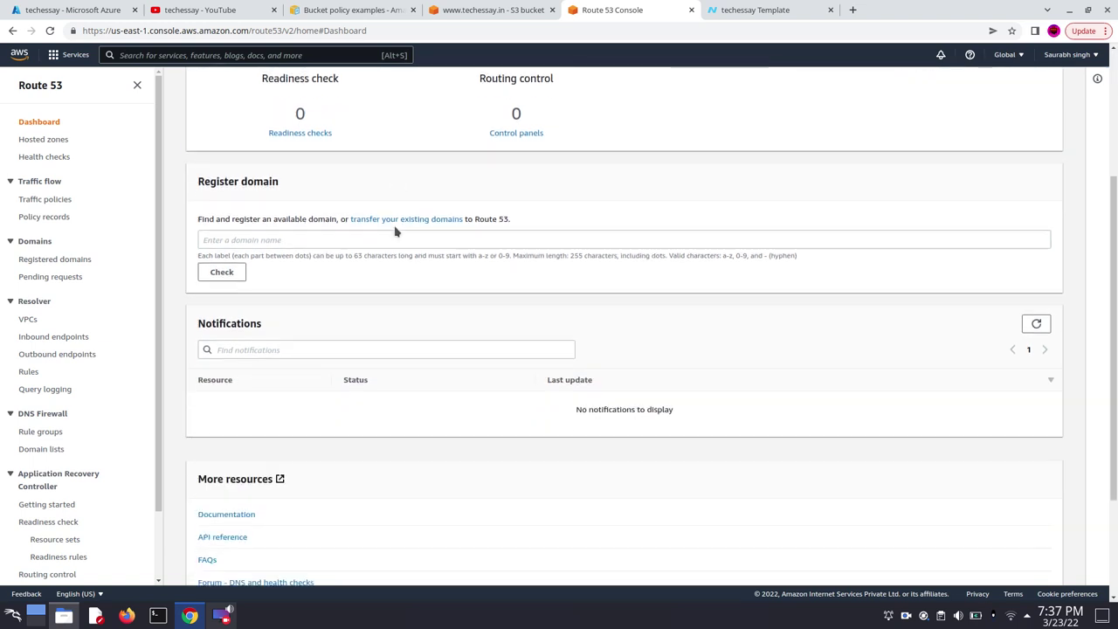
pyautogui.scroll(-2, 394, 231)
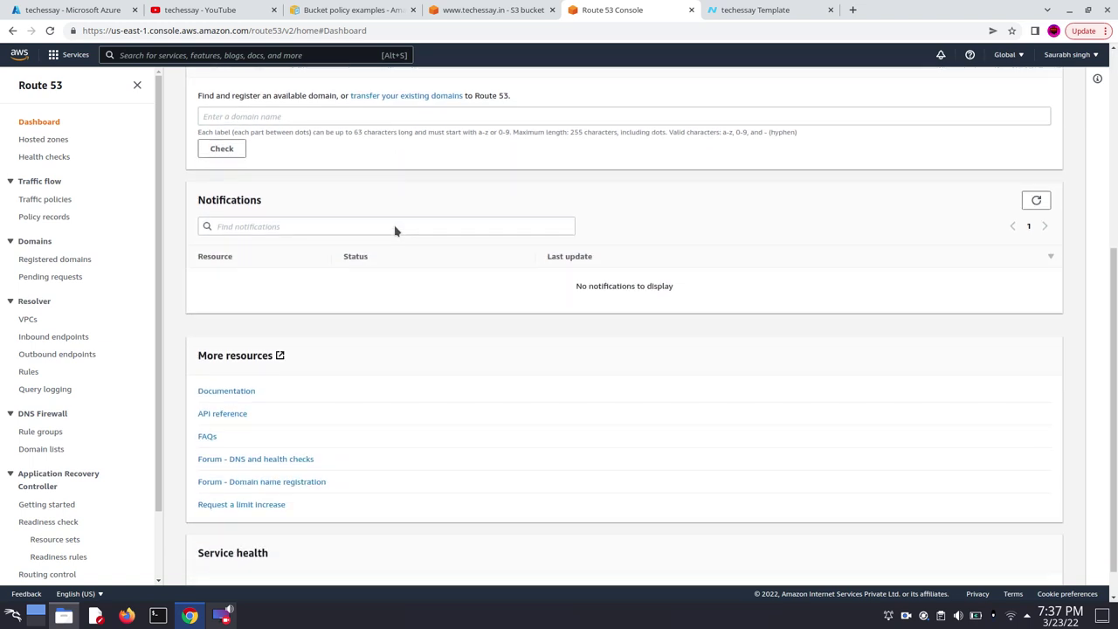
pyautogui.click(42, 142)
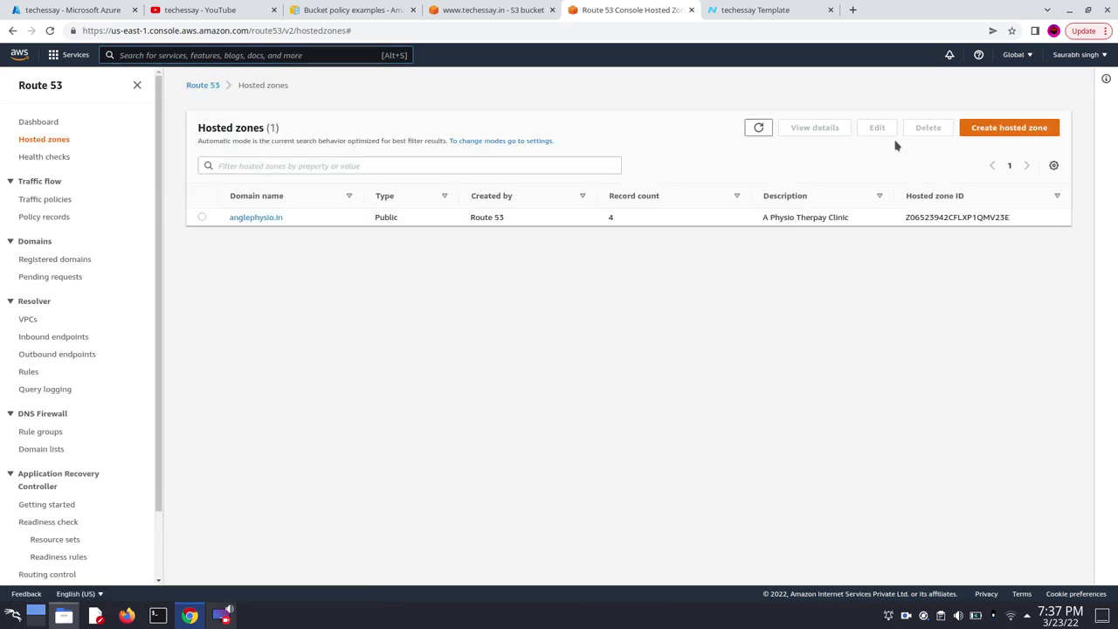
# Create a public hosted zone for the domain techessay.in
pyautogui.click(1009, 129)
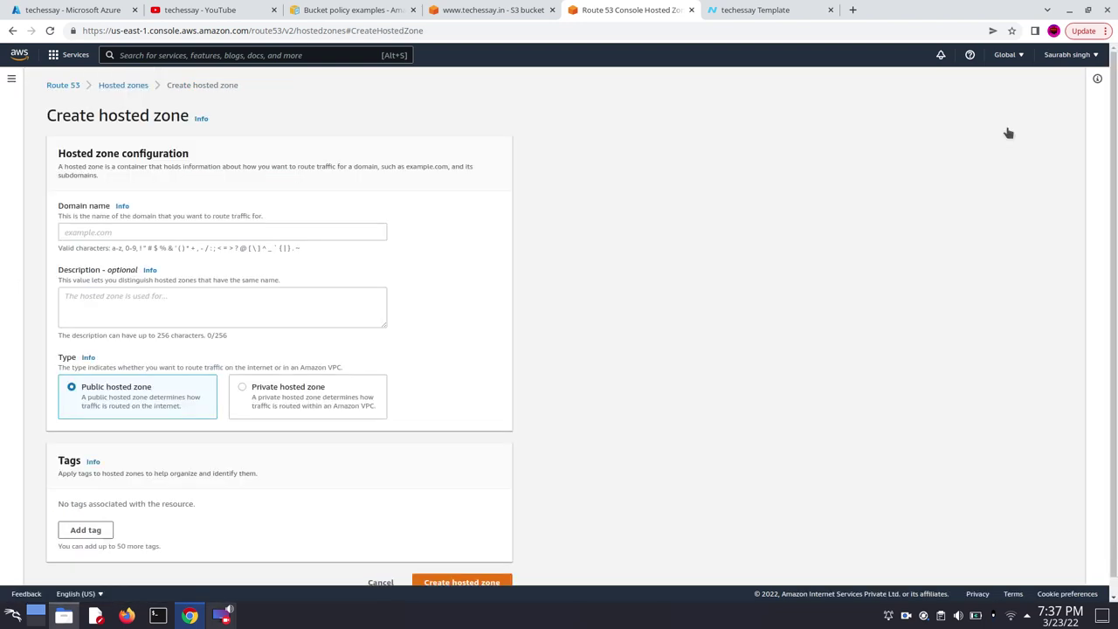
pyautogui.click(242, 232)
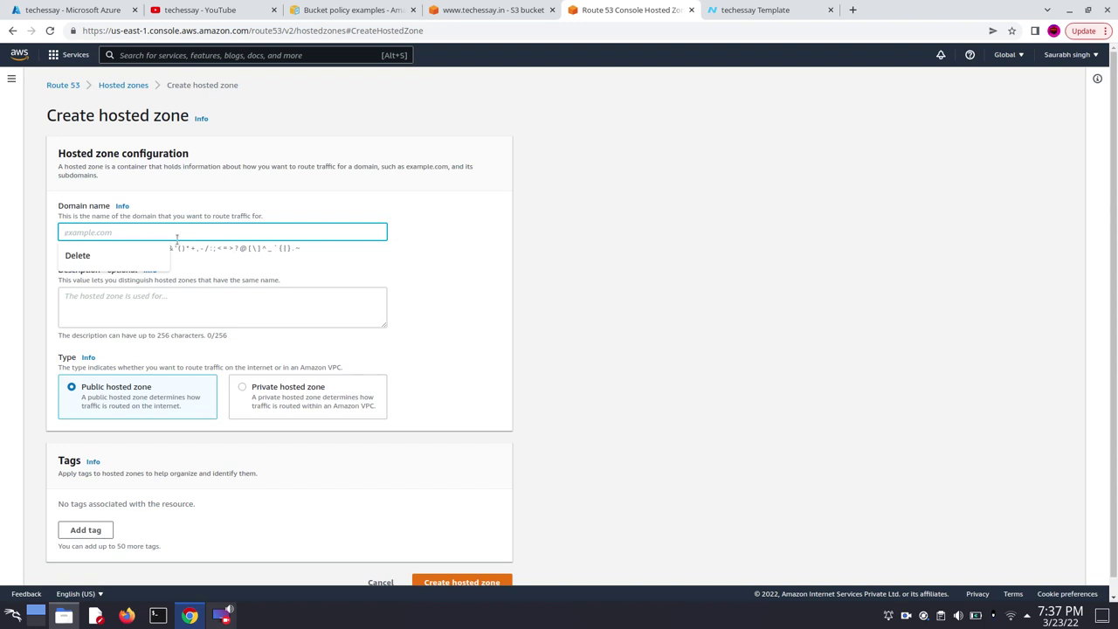
pyautogui.write('techessay.in')
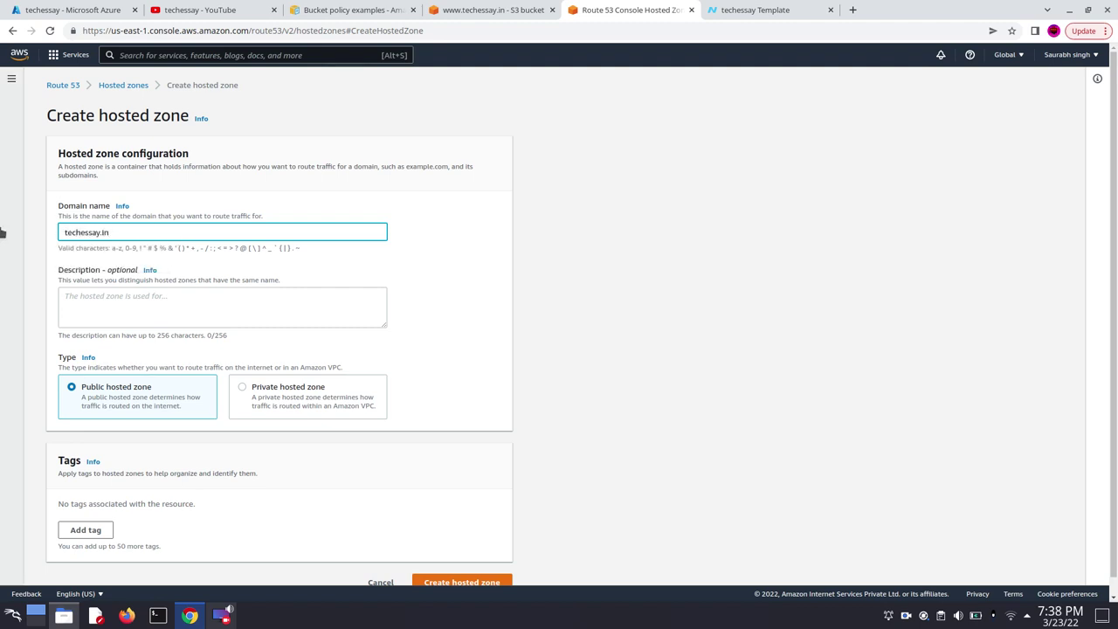
pyautogui.scroll(-1, 261, 309)
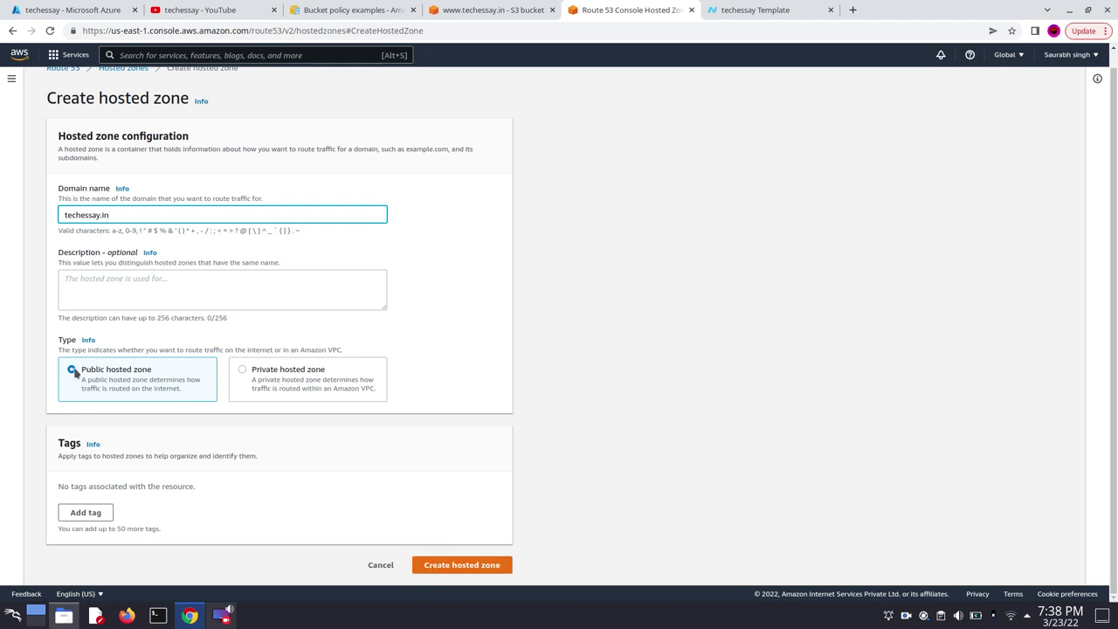
pyautogui.click(440, 569)
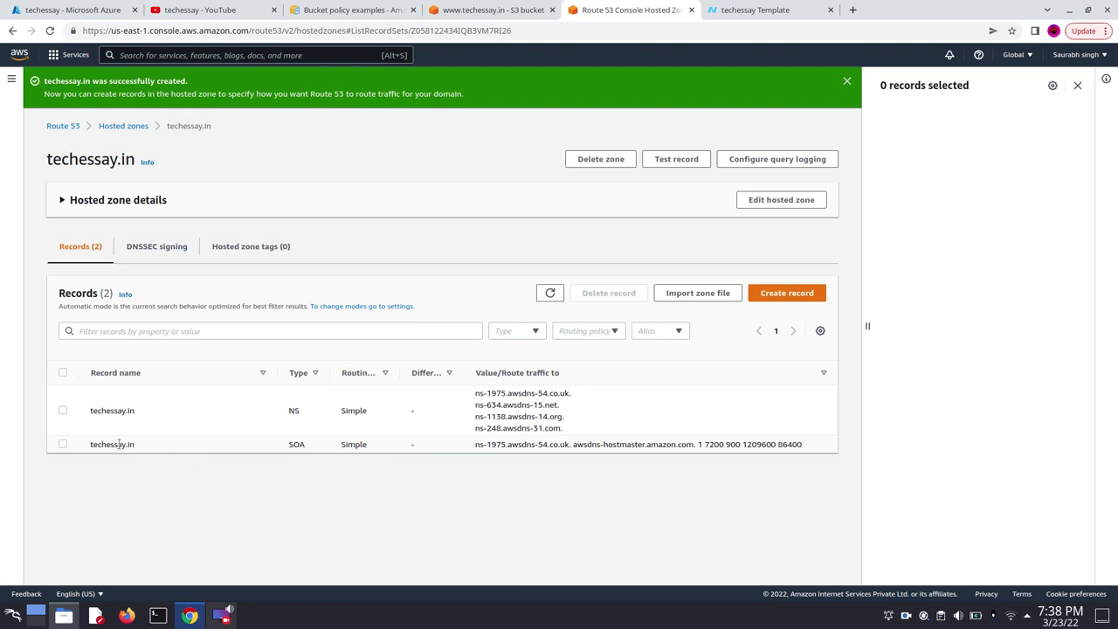
# Start a new type A record named www in the techessay.in hosted zone and turn it into an alias record
pyautogui.click(771, 295)
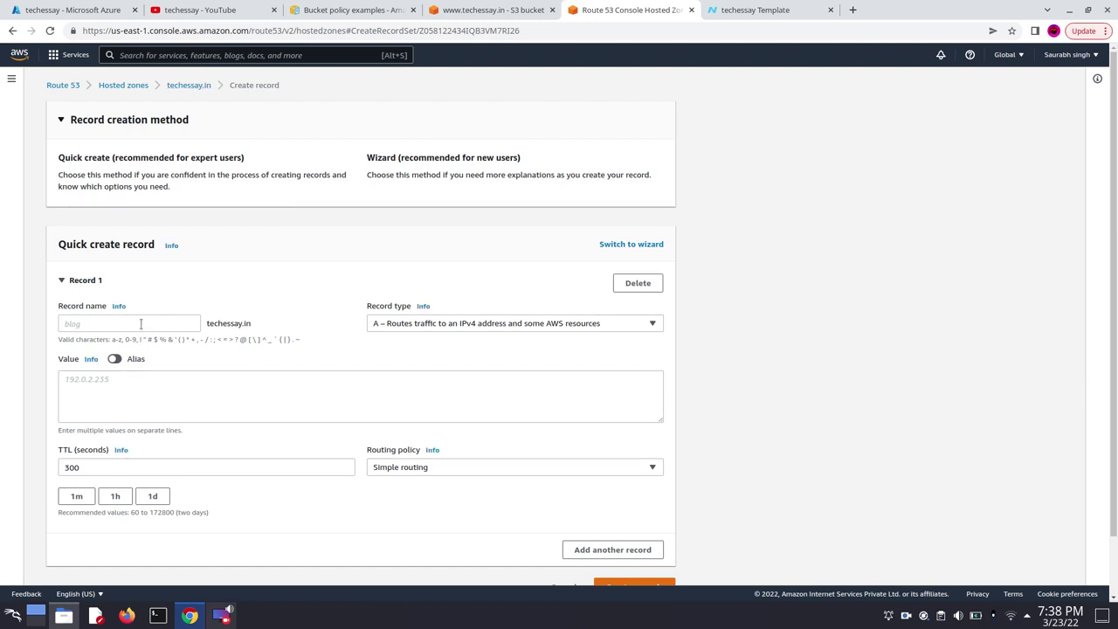
pyautogui.click(175, 323)
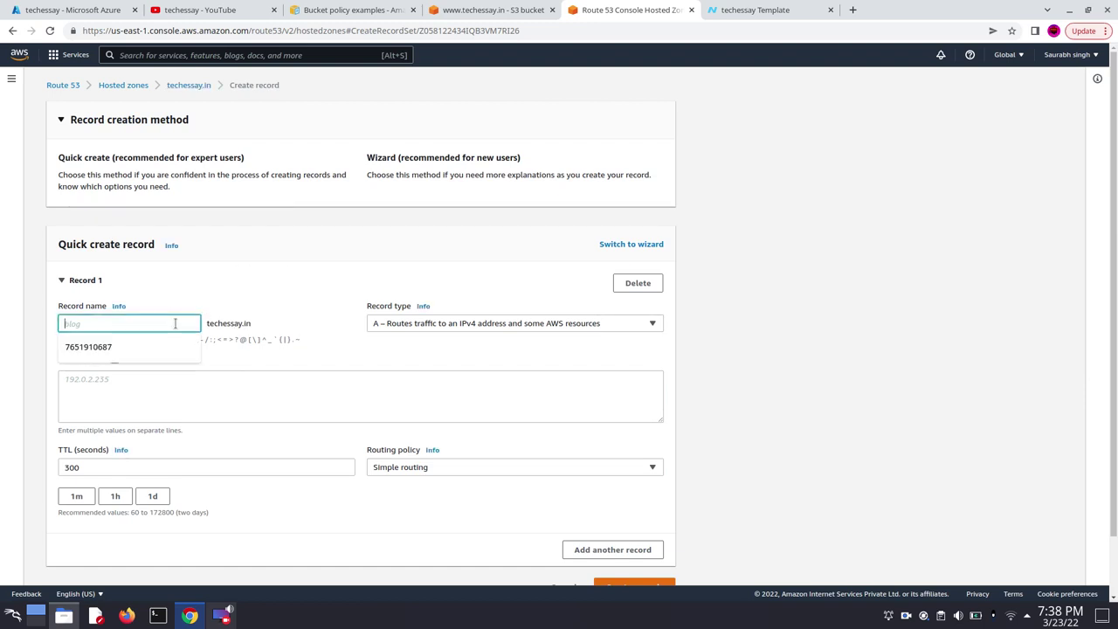
pyautogui.write('www')
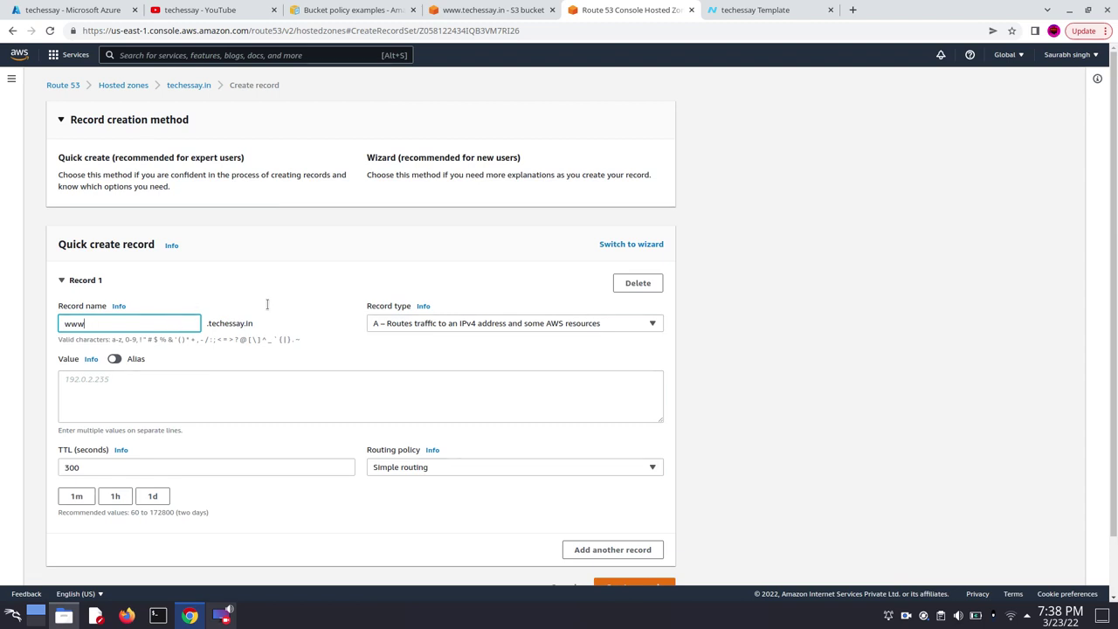
pyautogui.click(574, 330)
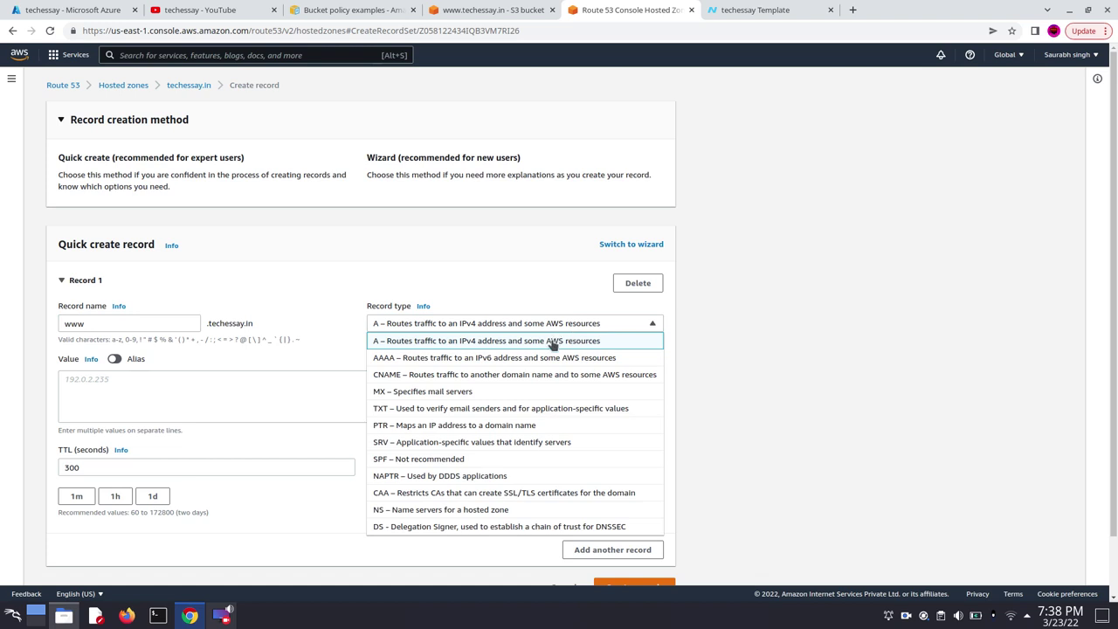
pyautogui.scroll(-1, 552, 461)
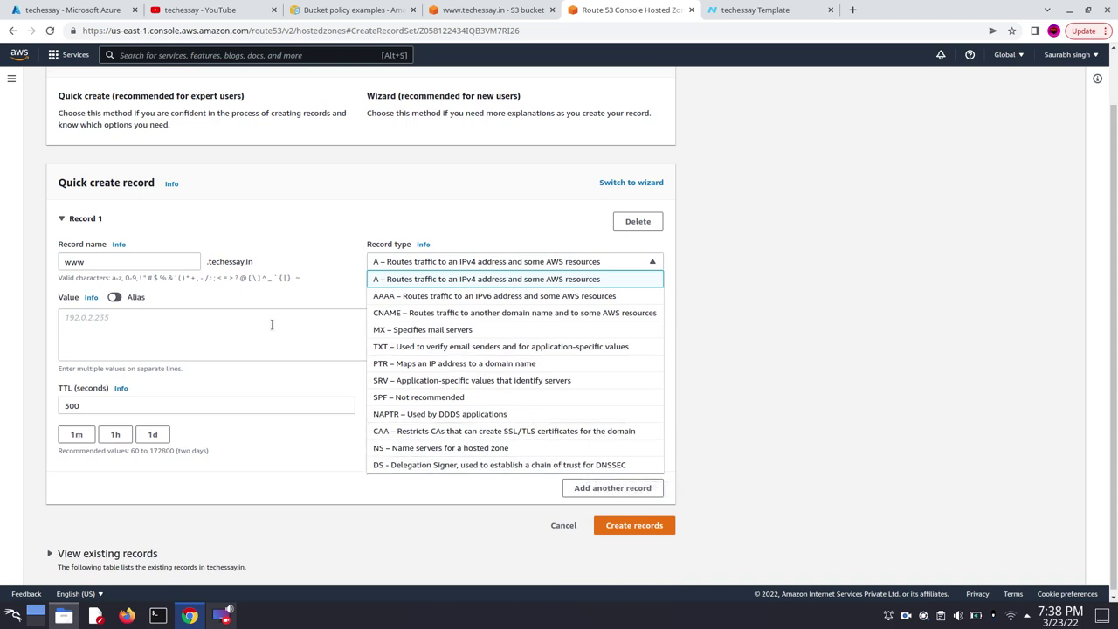
pyautogui.click(119, 299)
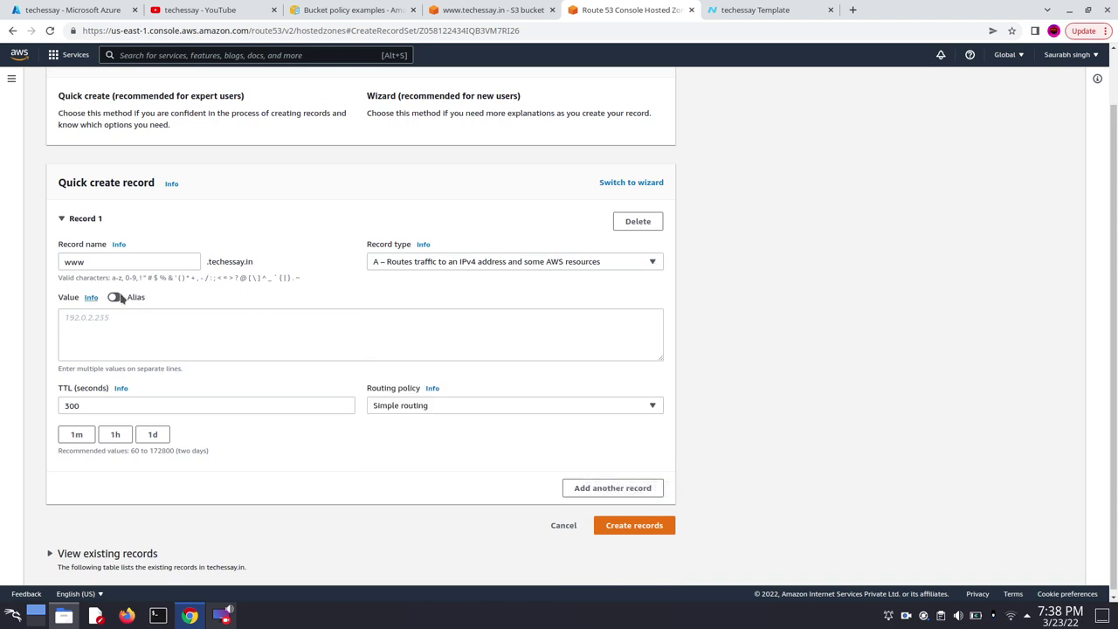
pyautogui.click(119, 299)
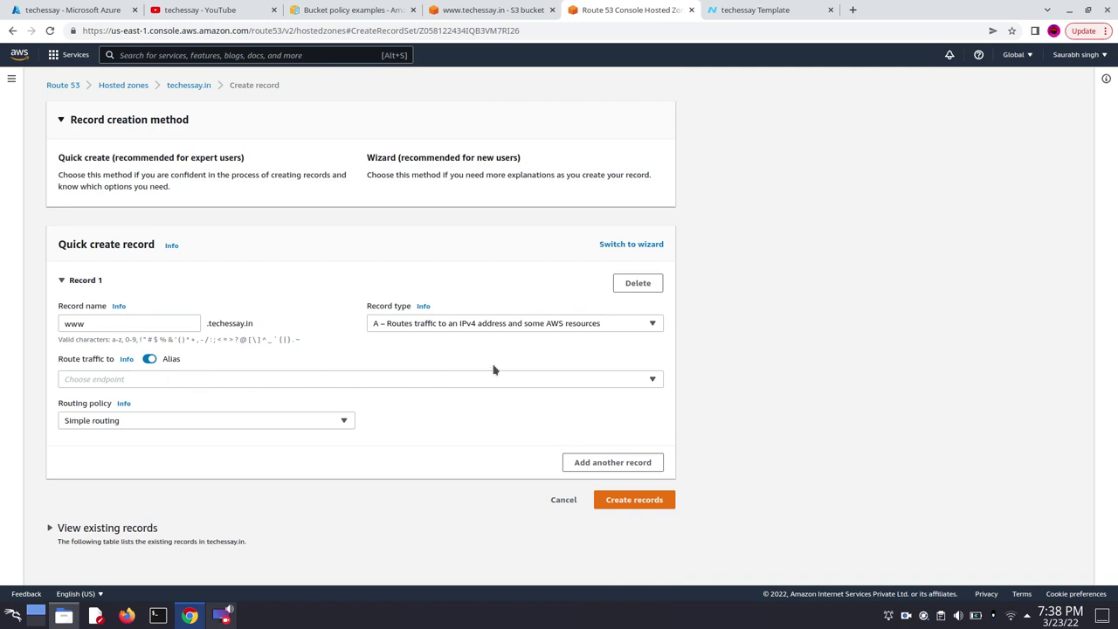
pyautogui.click(598, 379)
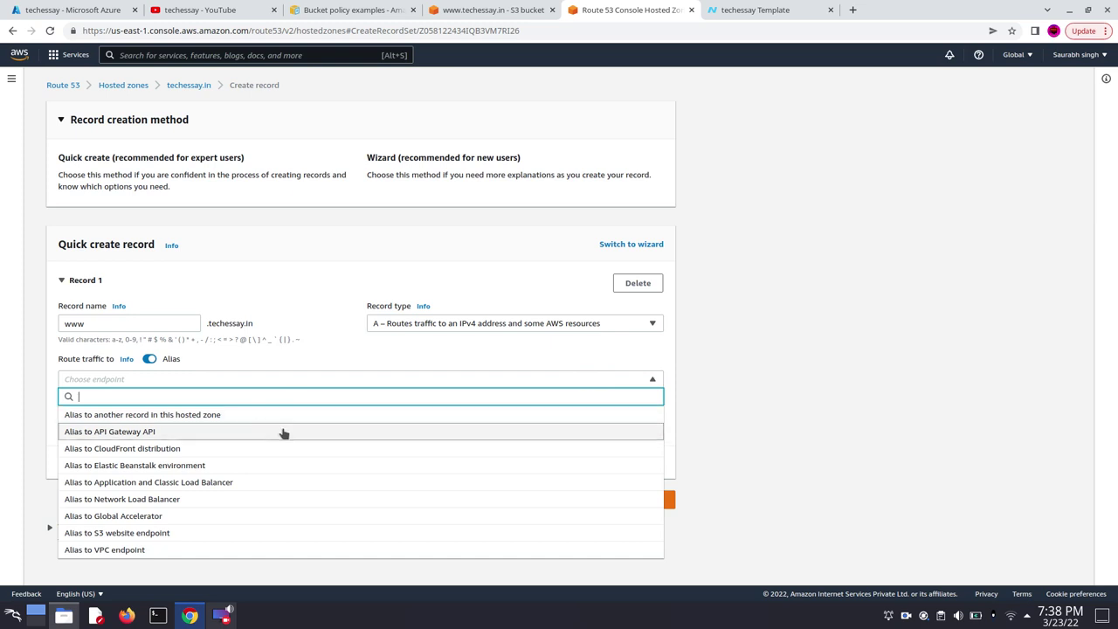
pyautogui.click(158, 534)
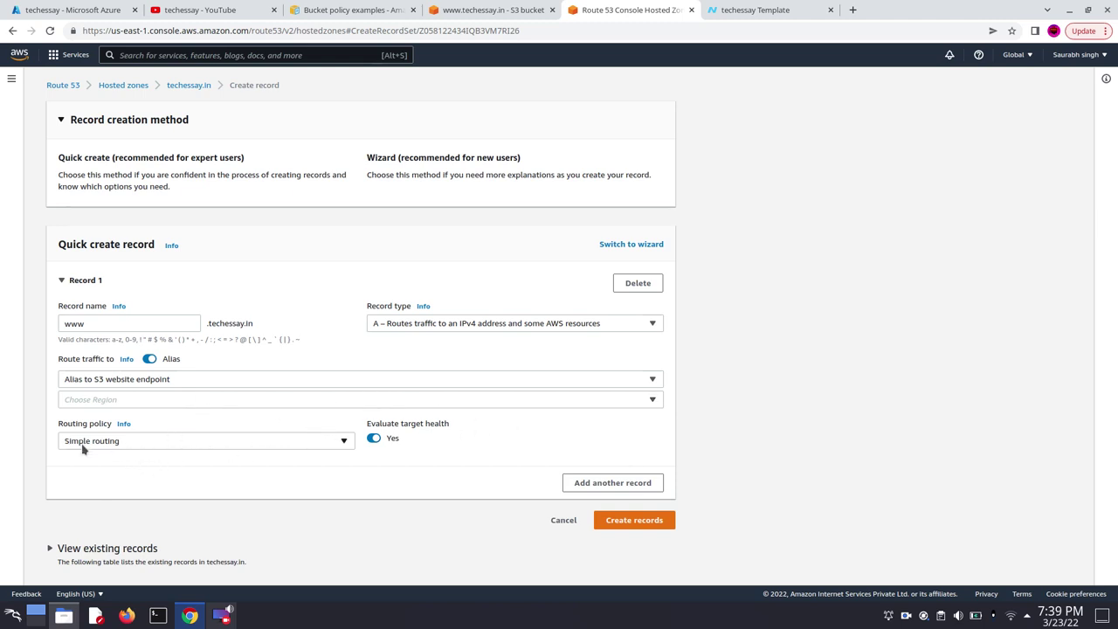
pyautogui.click(315, 443)
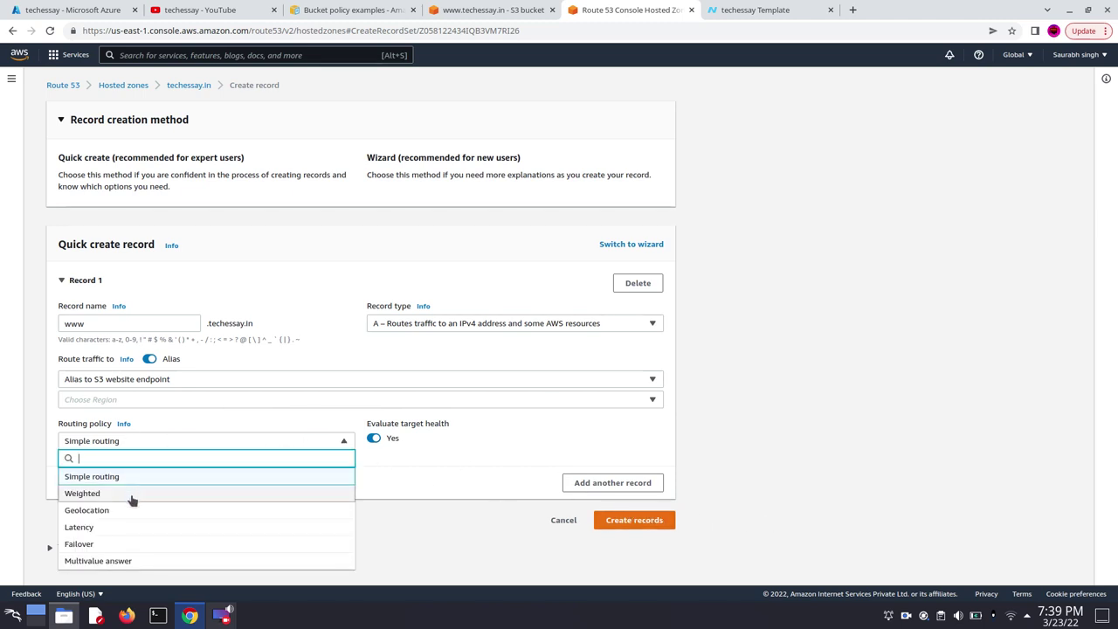
pyautogui.click(433, 537)
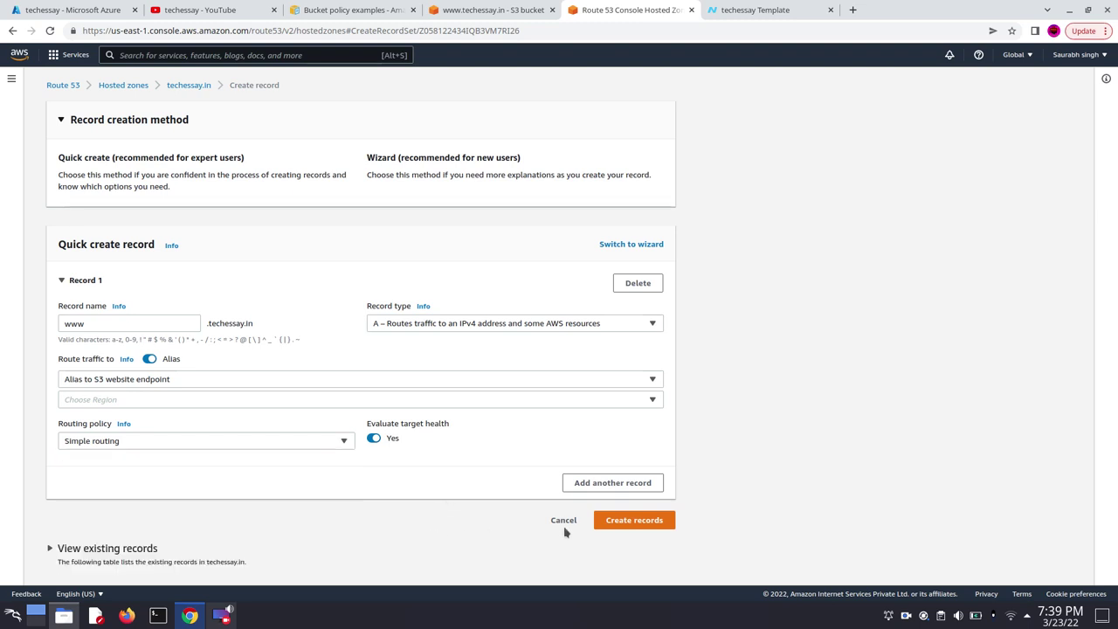
pyautogui.click(612, 521)
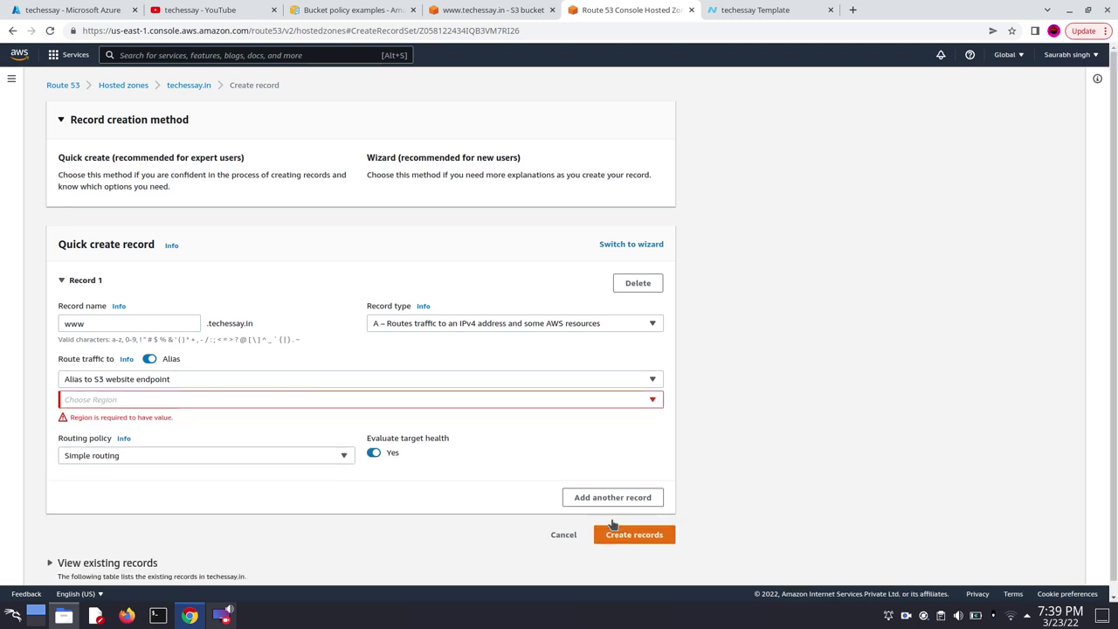
pyautogui.click(607, 402)
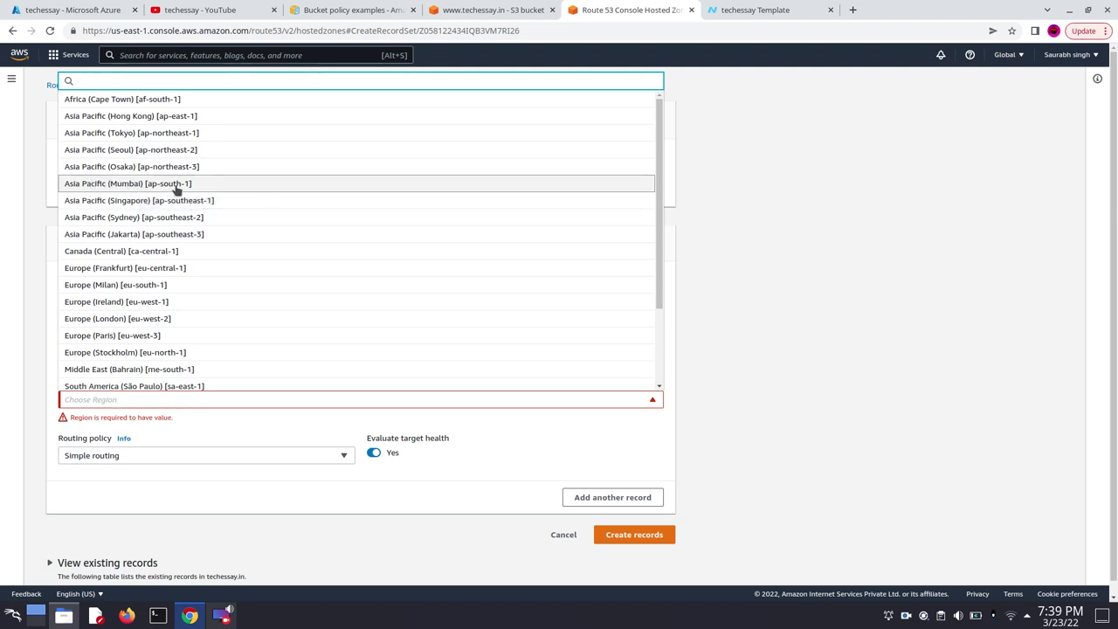
pyautogui.click(120, 186)
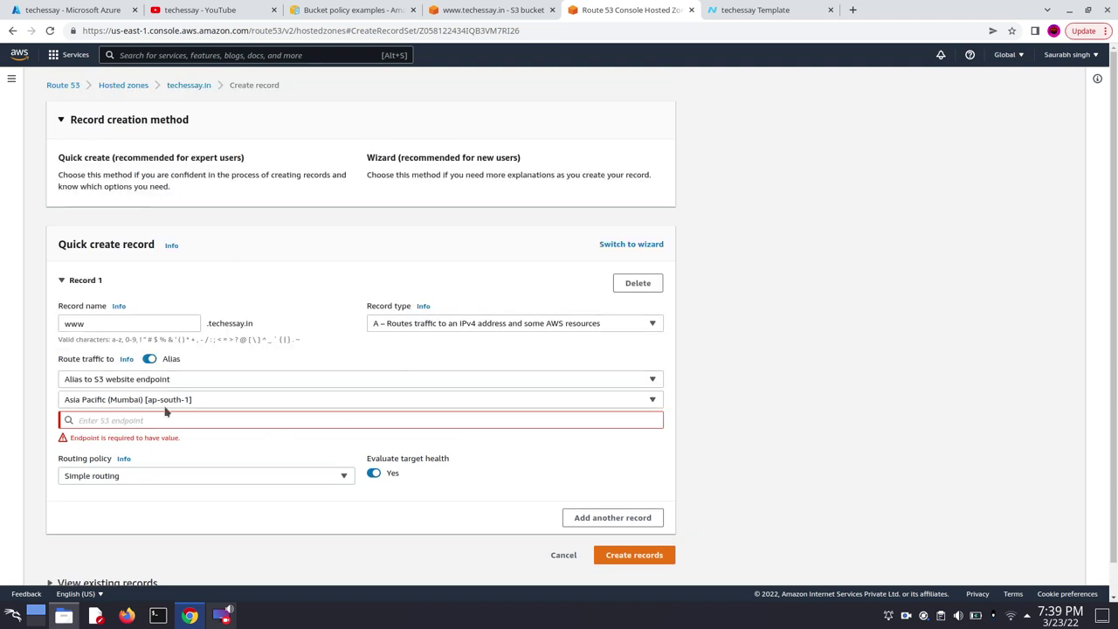
pyautogui.click(158, 421)
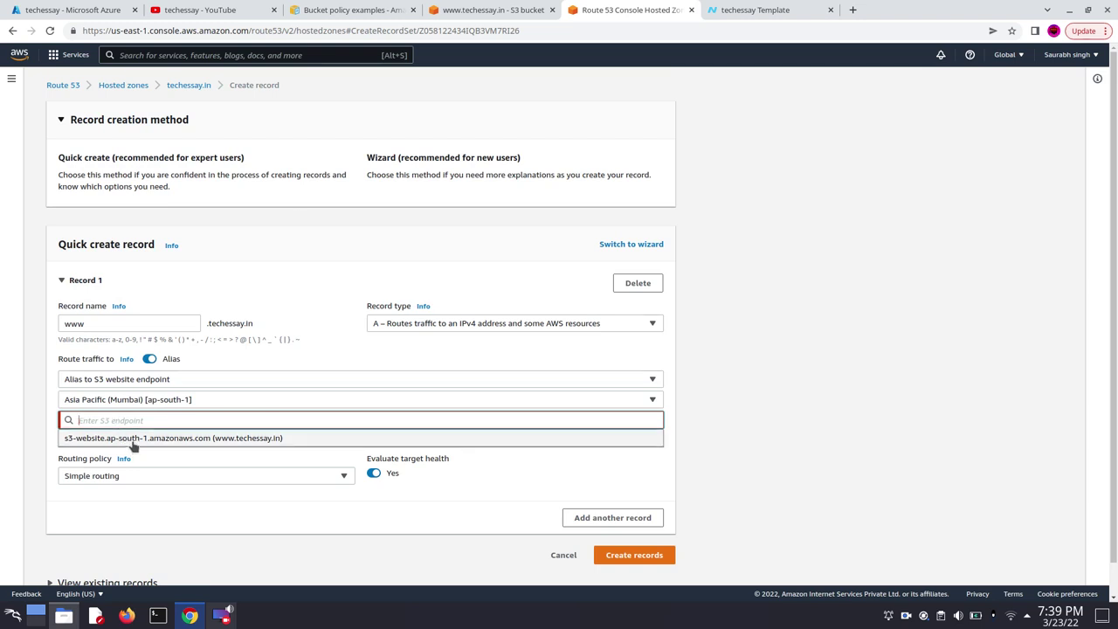
pyautogui.click(225, 441)
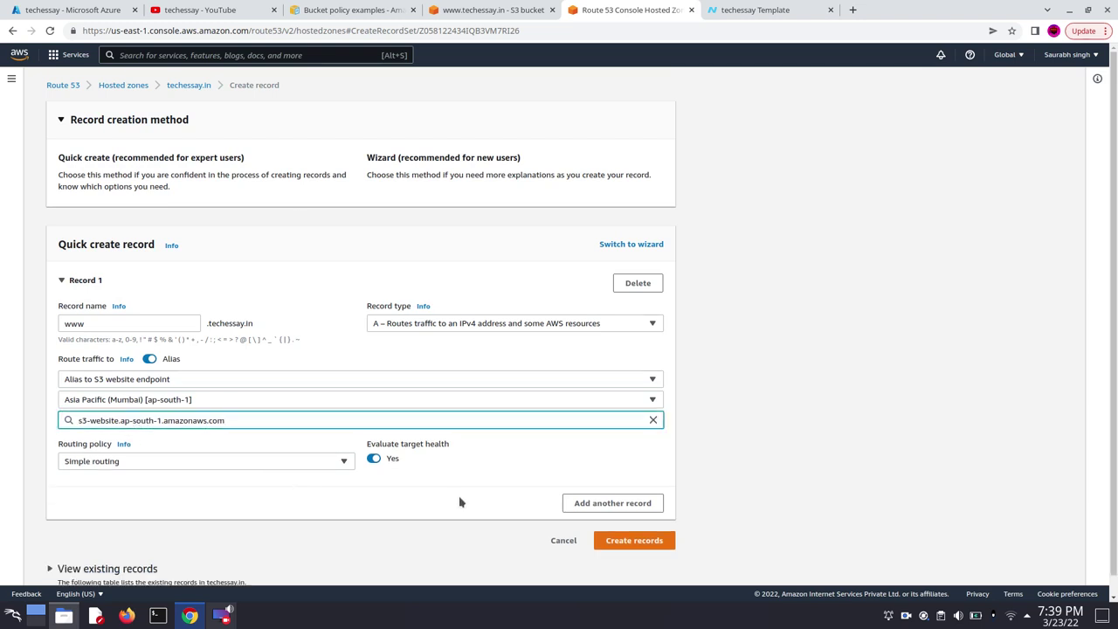
pyautogui.click(601, 524)
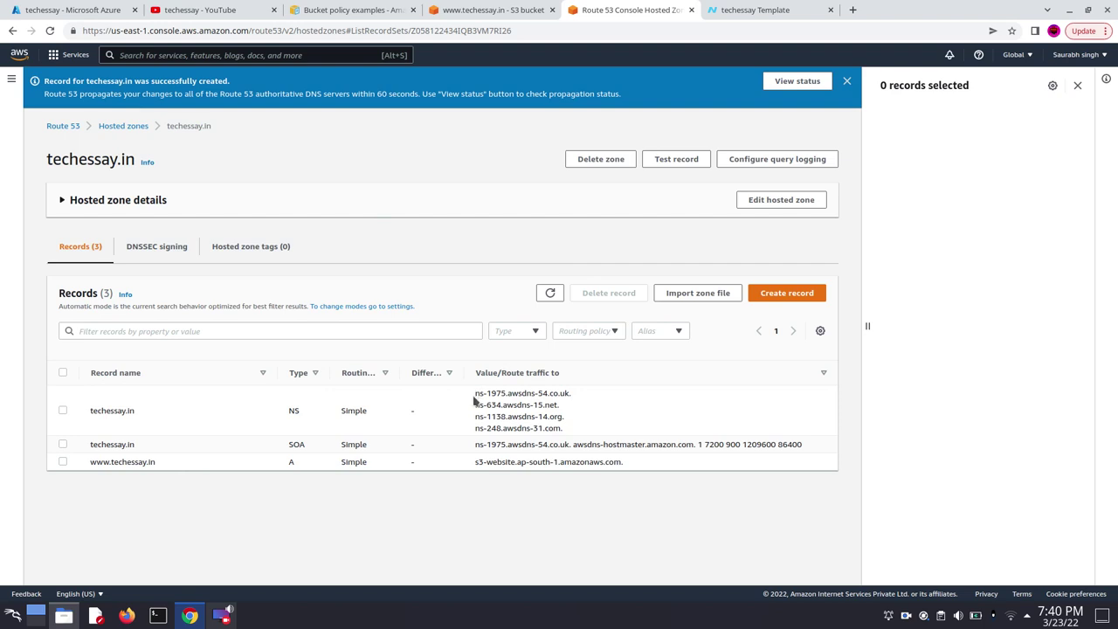
# Copy the first name server of the techessay.in NS record, ns-1975.awsdns-54.co.uk, without its trailing dot
pyautogui.moveTo(479, 393); pyautogui.dragTo(572, 394)
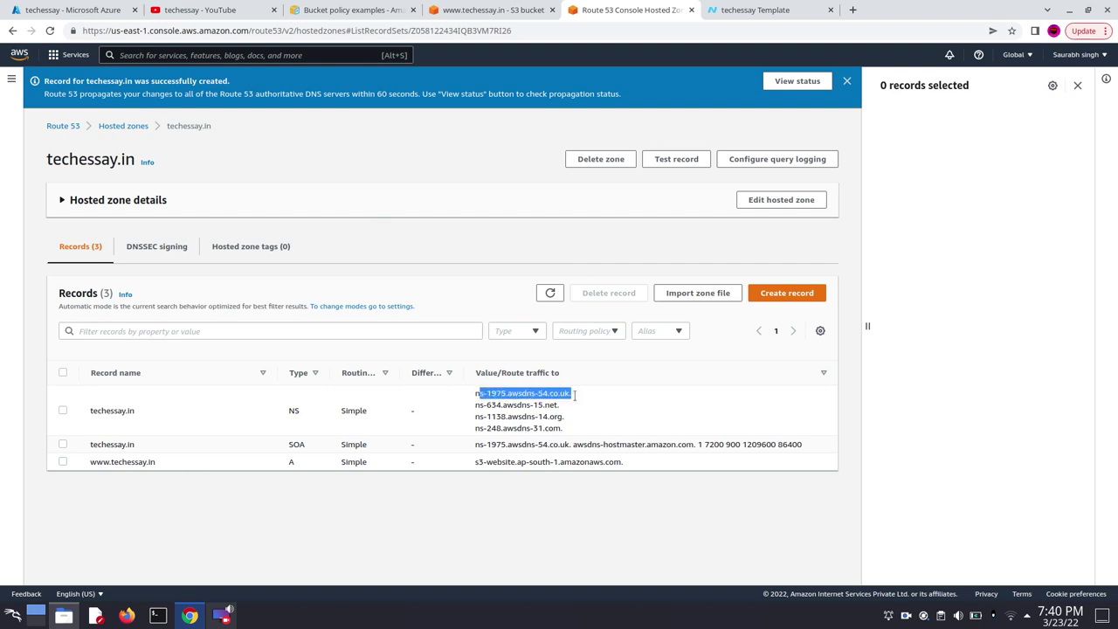
pyautogui.click(476, 398)
pyautogui.moveTo(476, 398); pyautogui.dragTo(568, 397)
pyautogui.hotkey('ctrl', 'c')
# Search the web for "godaddy login" in a new browser tab and open GoDaddy's Sign In result
pyautogui.click(853, 10)
pyautogui.click(814, 30)
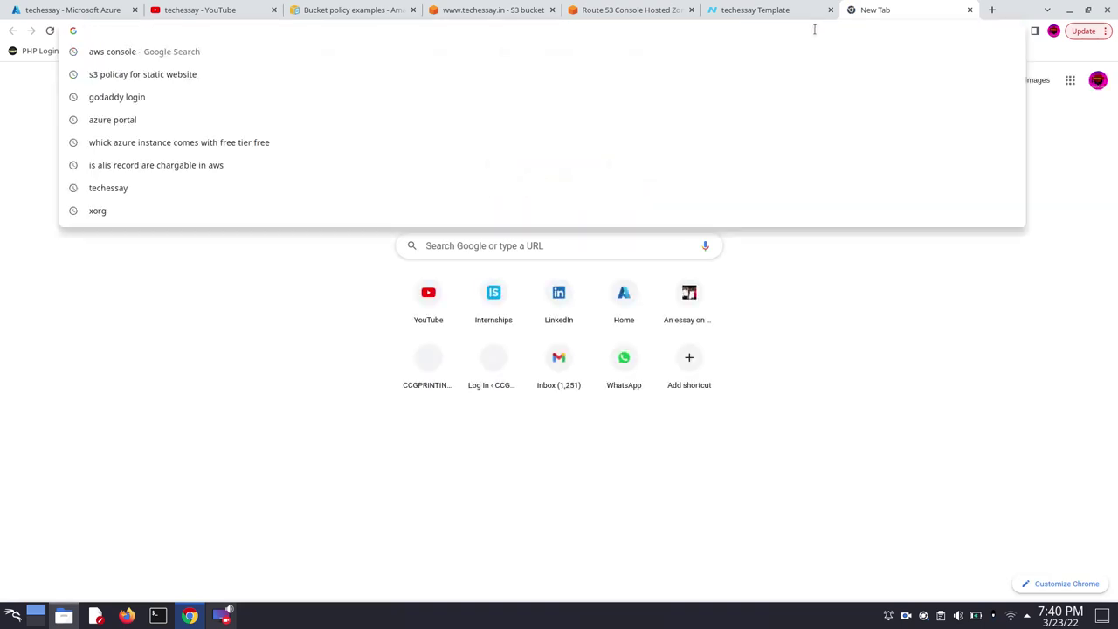
pyautogui.write('g')
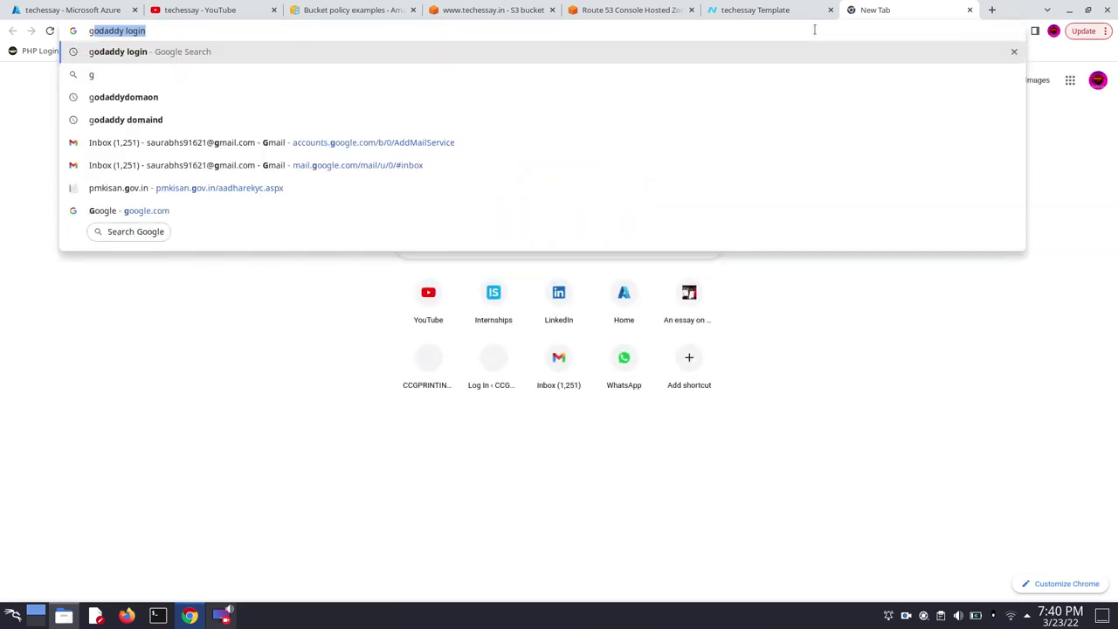
pyautogui.write('odadd')
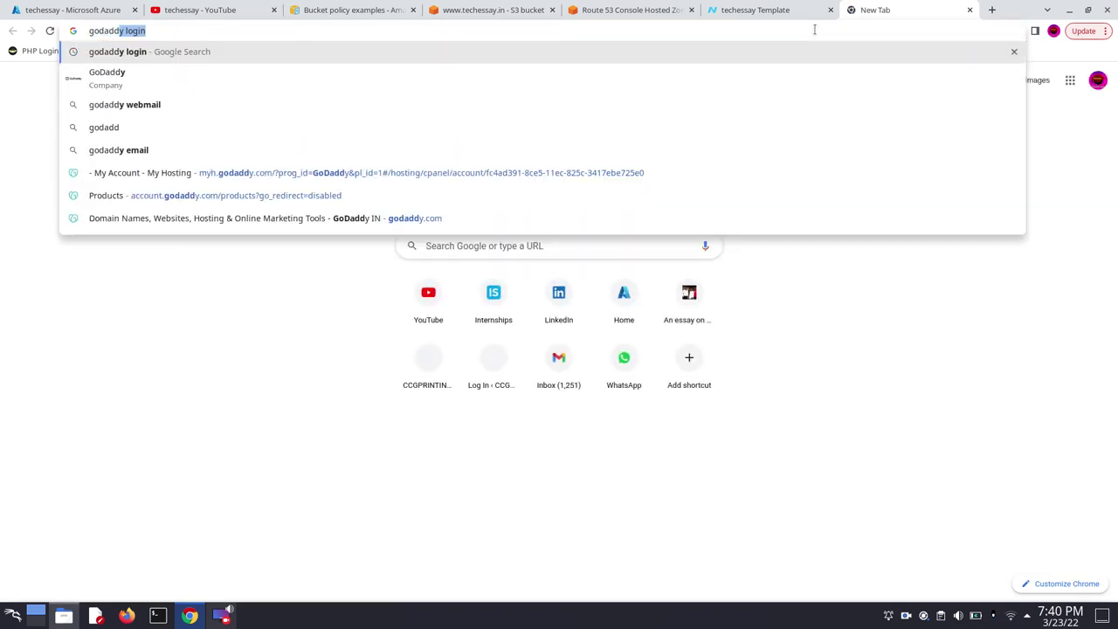
pyautogui.write('y login')
pyautogui.press('Return')
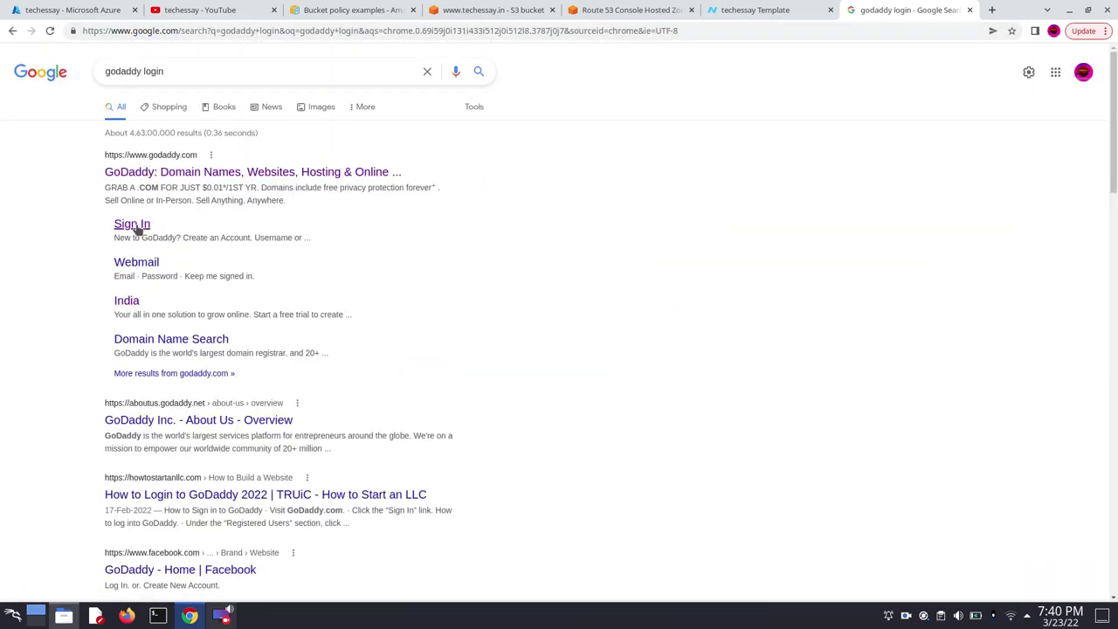
pyautogui.click(136, 227)
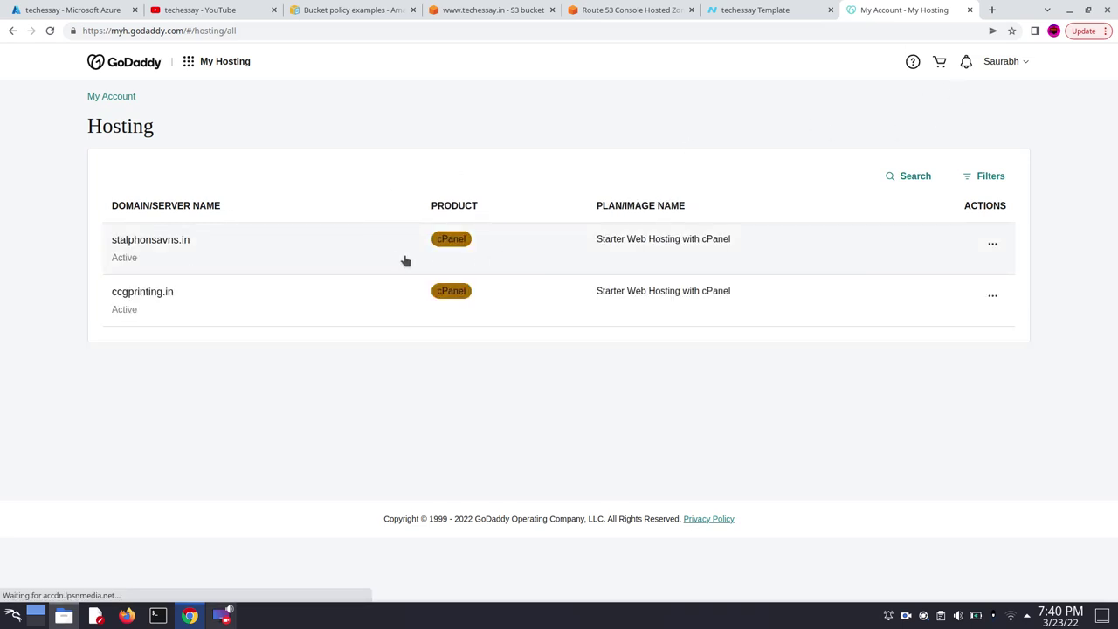
# Go to the GoDaddy account's product list and open DNS management for the domain techessay.in
pyautogui.click(1000, 63)
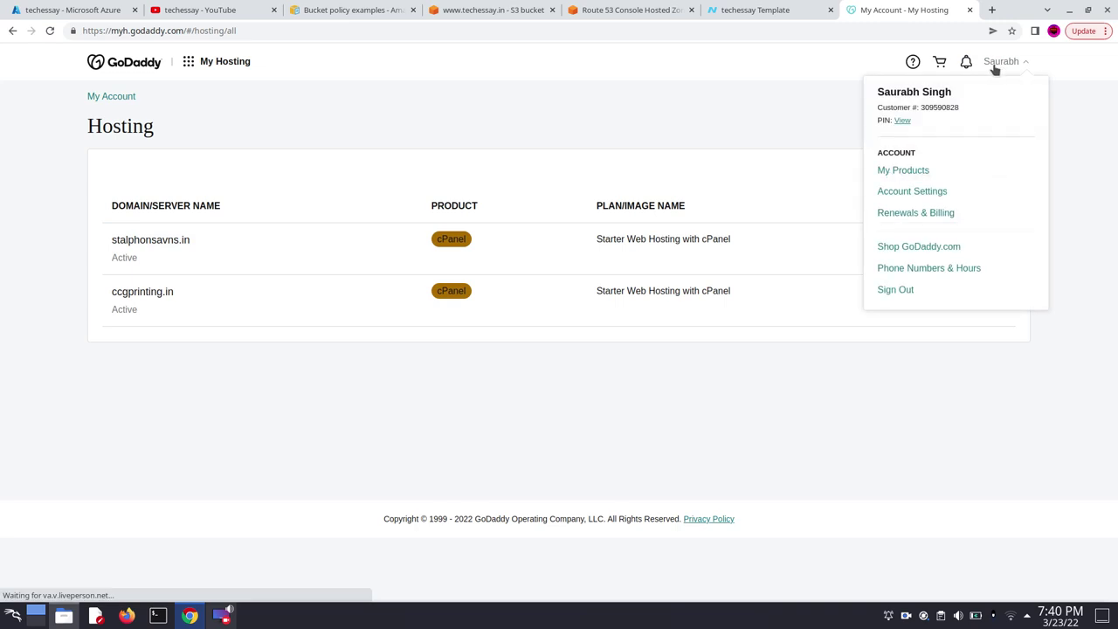
pyautogui.click(906, 174)
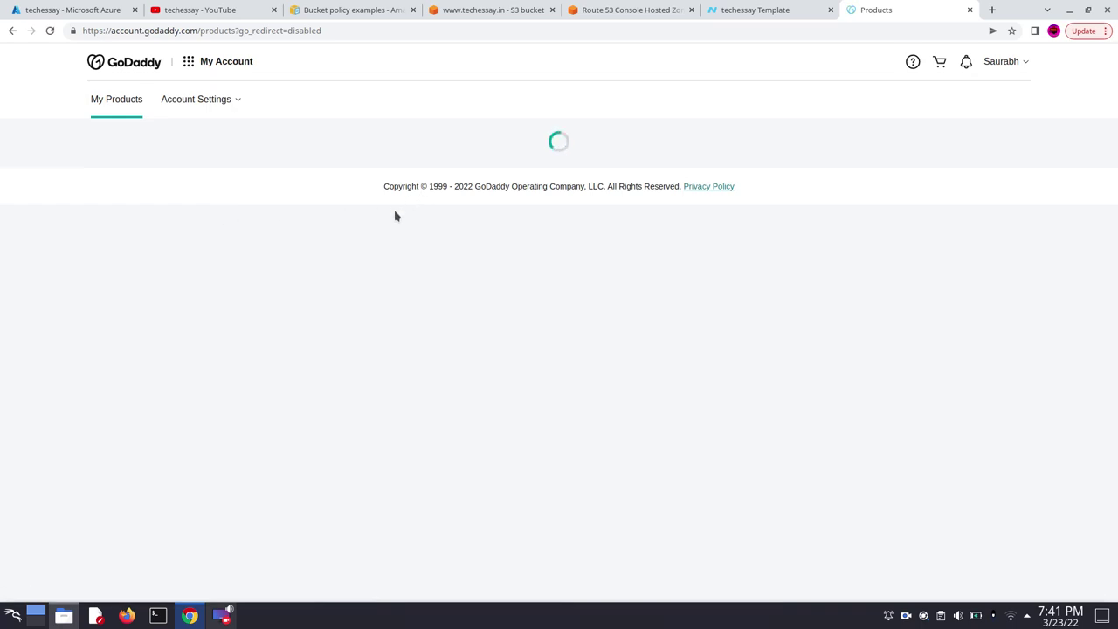
pyautogui.scroll(-3, 392, 227)
pyautogui.scroll(-3, 242, 297)
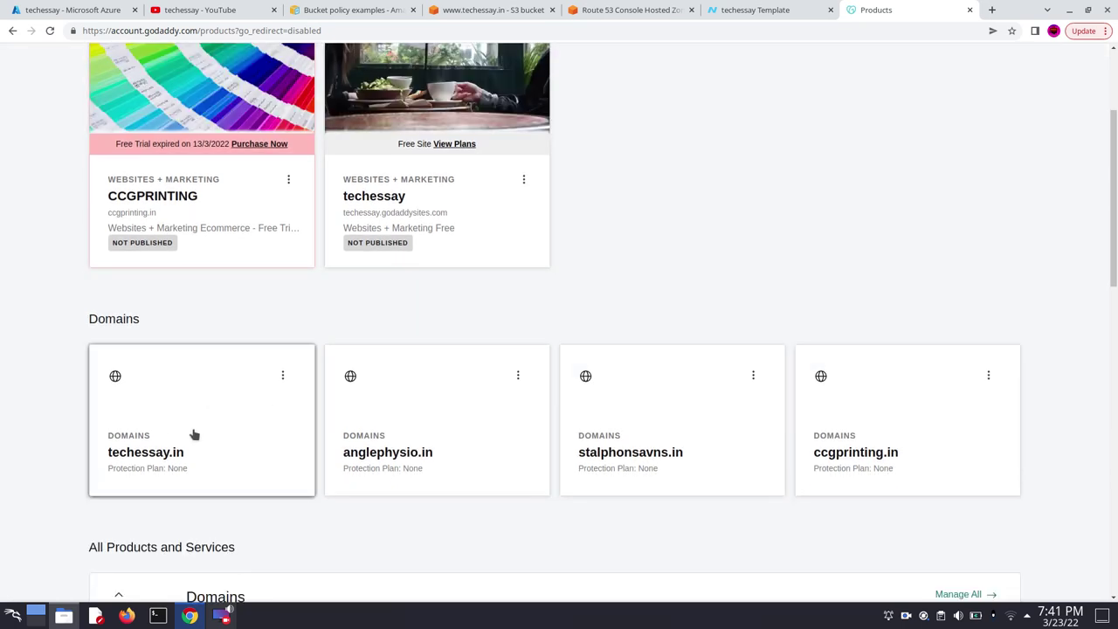
pyautogui.click(282, 375)
pyautogui.click(282, 376)
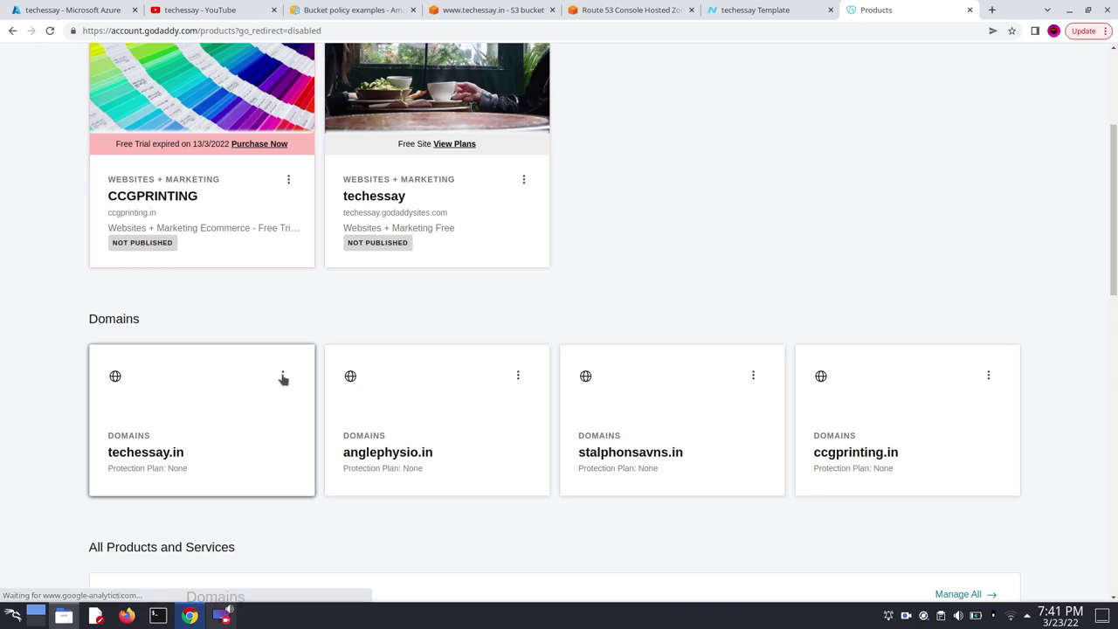
pyautogui.click(282, 376)
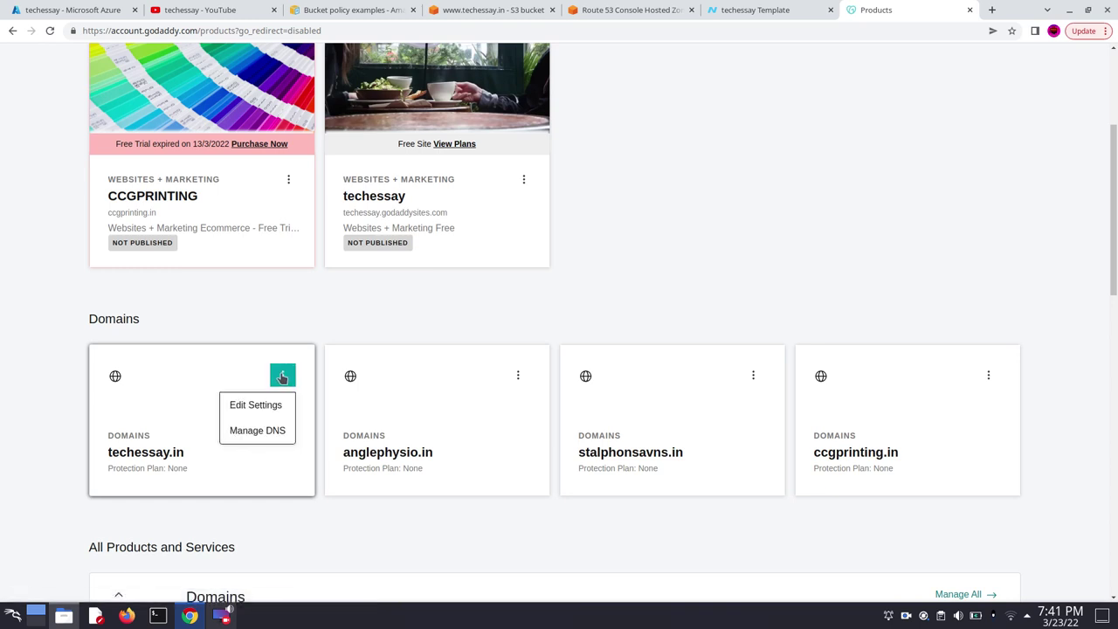
pyautogui.click(276, 431)
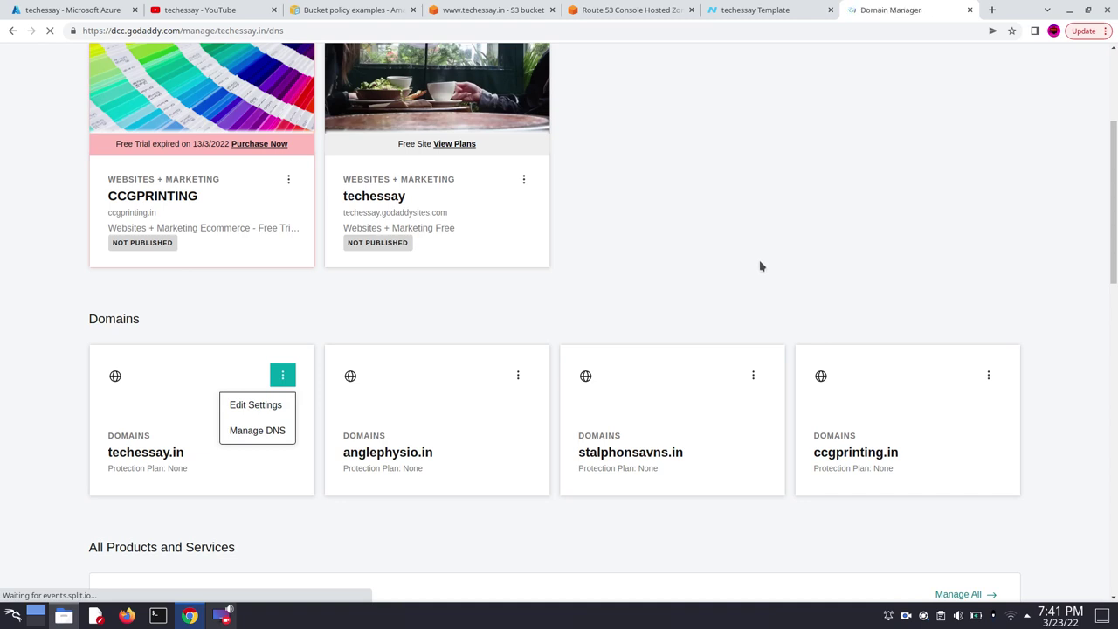
# Start changing the techessay.in nameservers and choose to enter custom nameservers (advanced)
pyautogui.scroll(-2, 626, 338)
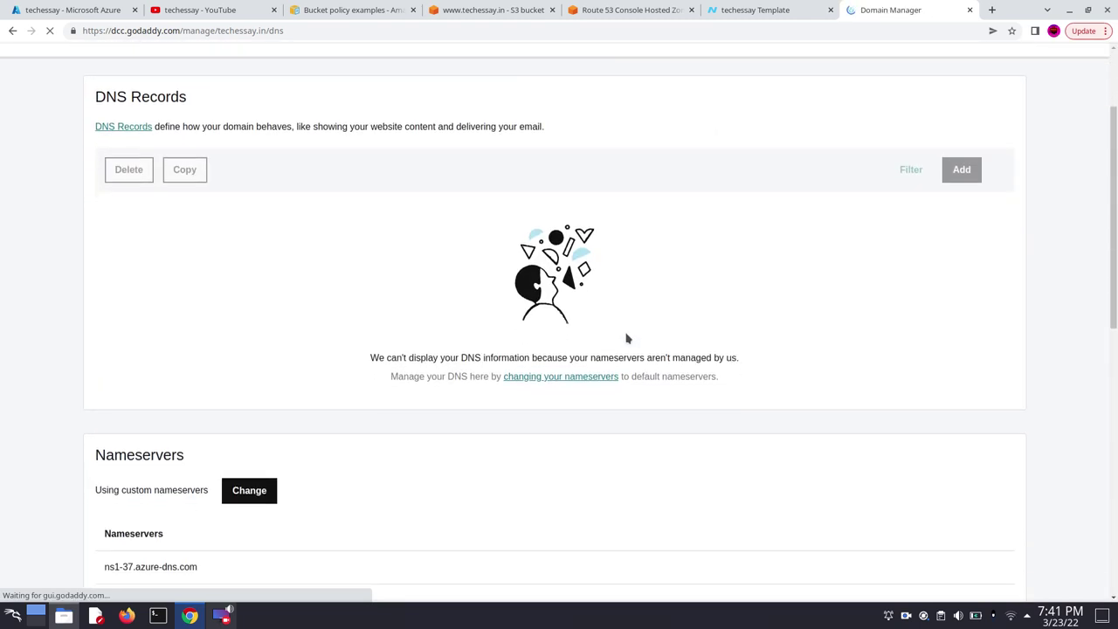
pyautogui.scroll(-3, 524, 420)
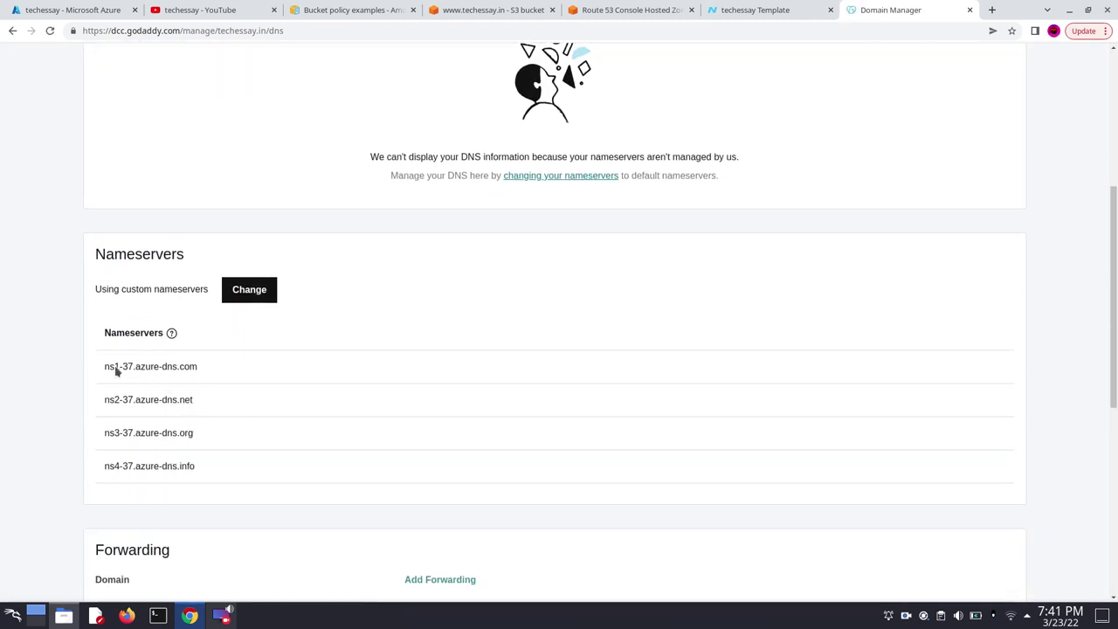
pyautogui.click(244, 295)
pyautogui.scroll(-2, 411, 293)
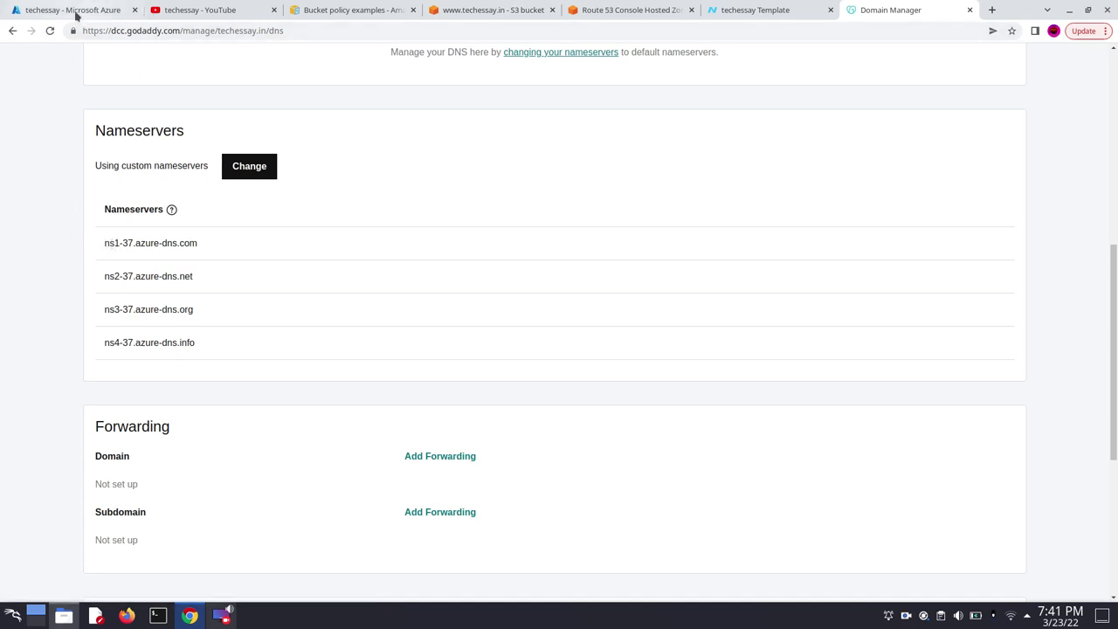
pyautogui.click(249, 171)
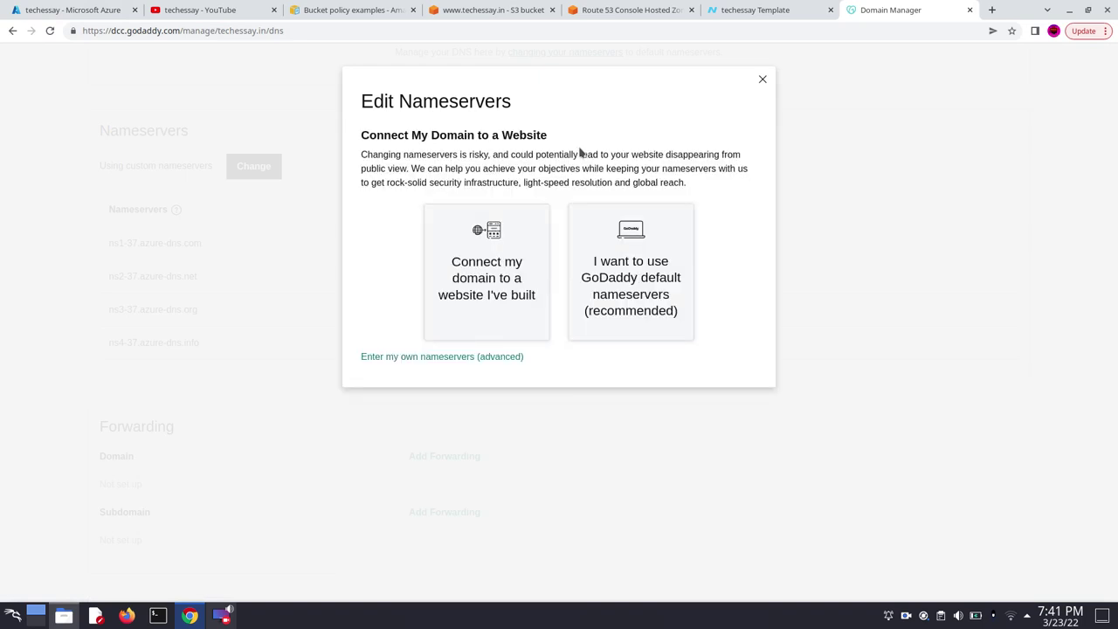
pyautogui.click(386, 358)
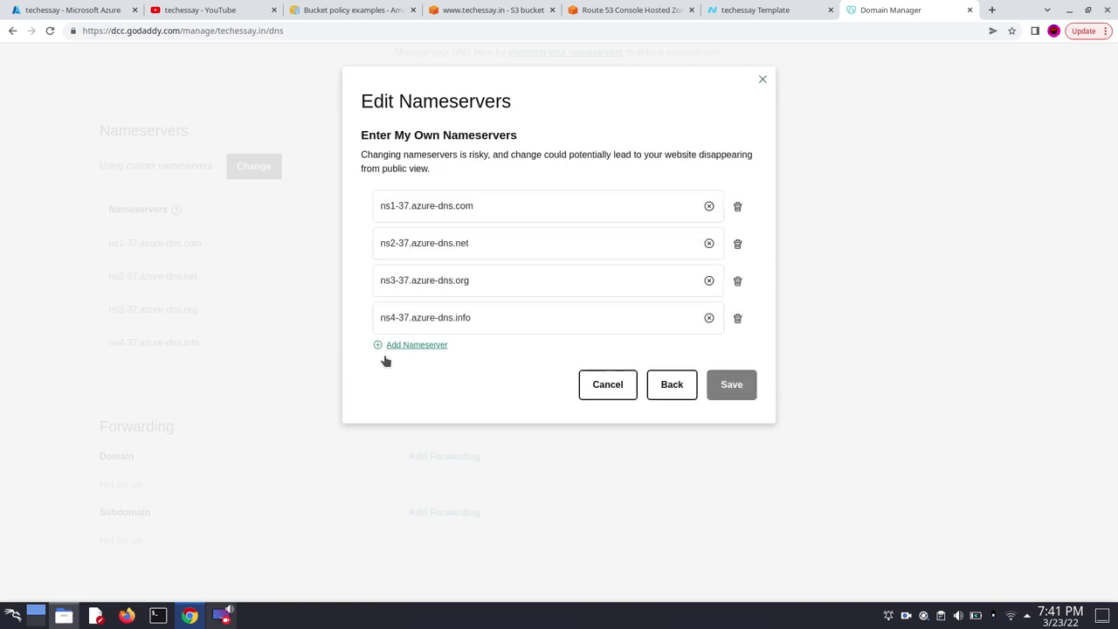
# Replace the first nameserver with the copied ns-1975.awsdns-54.co.uk
pyautogui.click(619, 209)
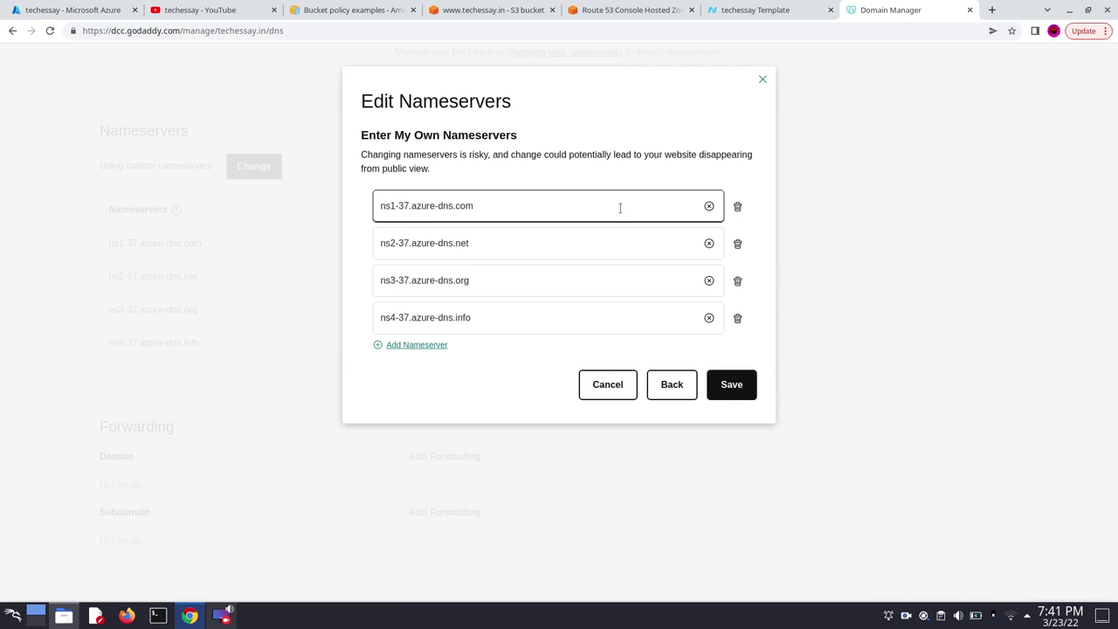
pyautogui.click(709, 208)
pyautogui.click(667, 208)
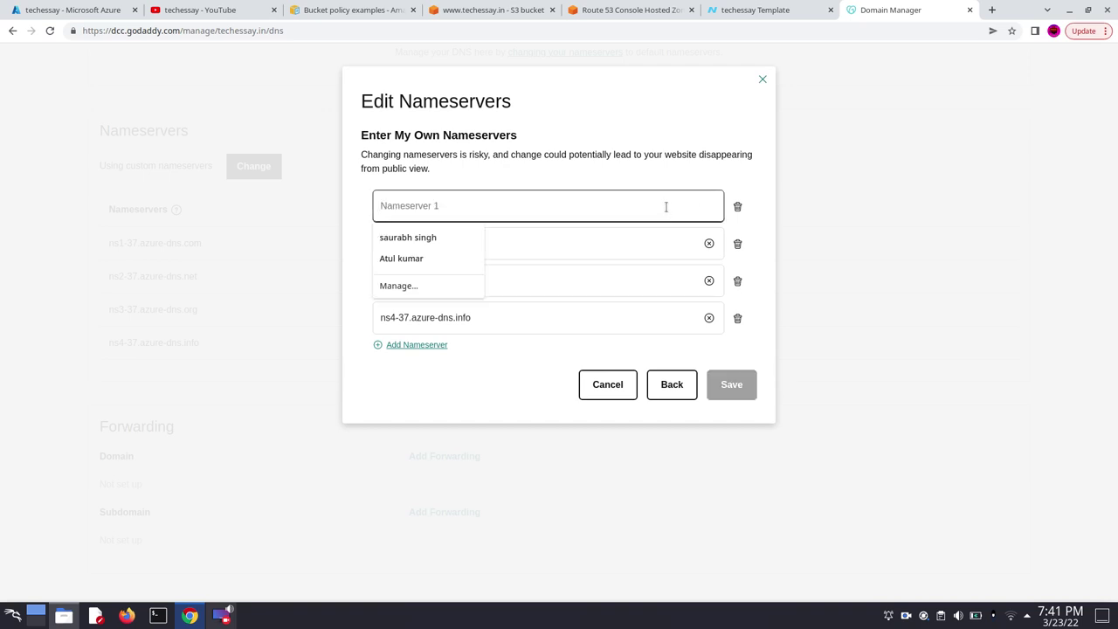
pyautogui.hotkey('ctrl', 'v')
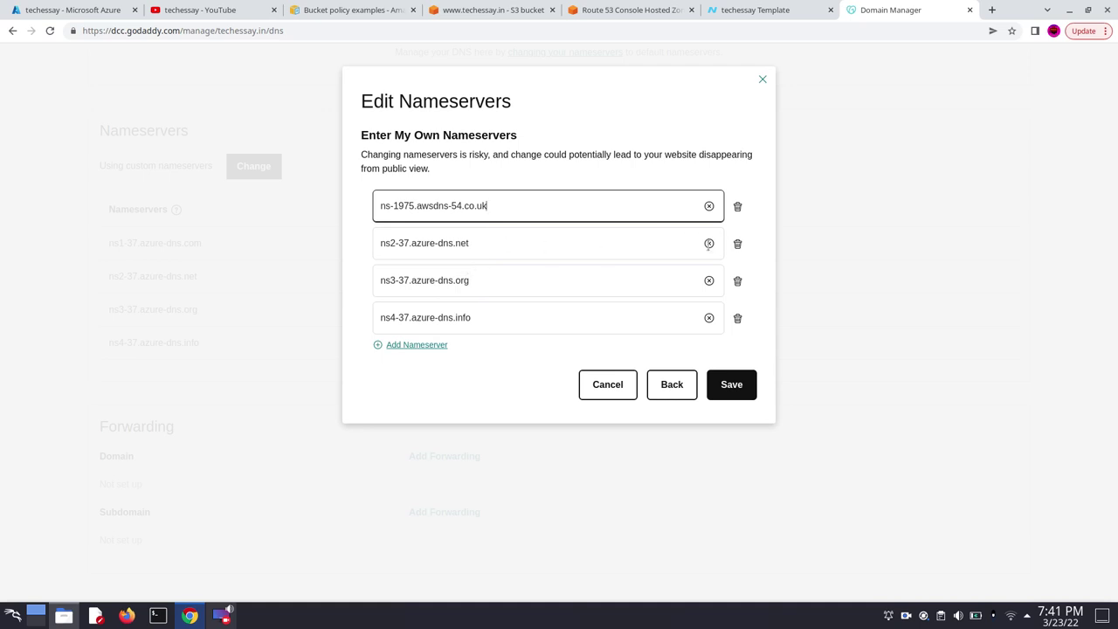
# Replace the second nameserver with ns-634.awsdns-15.net, copied from the NS record in the Route 53 hosted zone
pyautogui.click(708, 243)
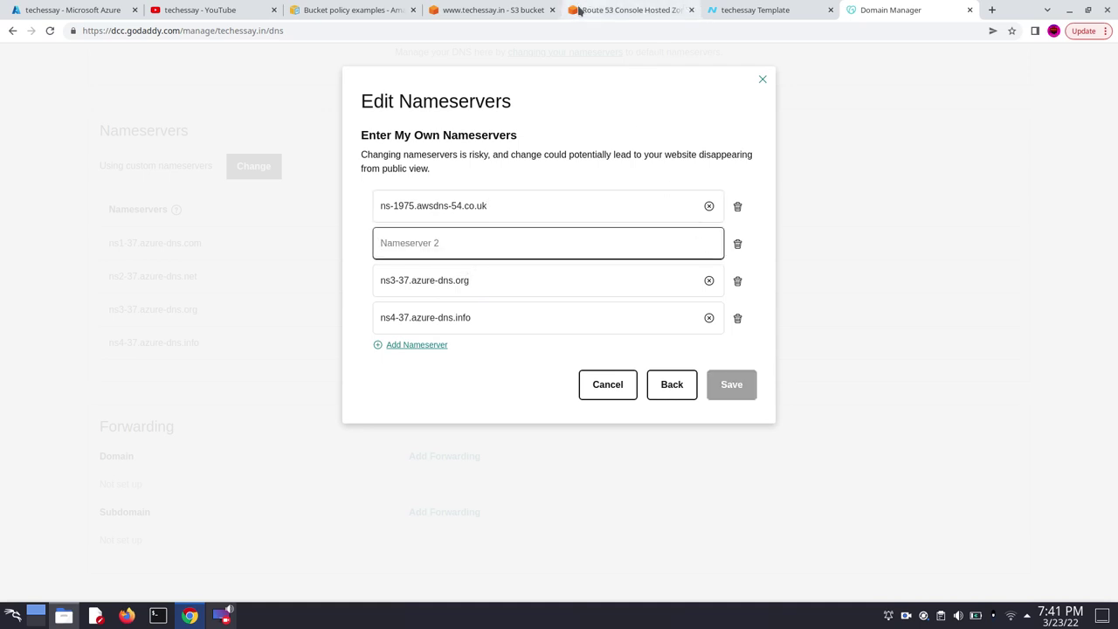
pyautogui.click(629, 9)
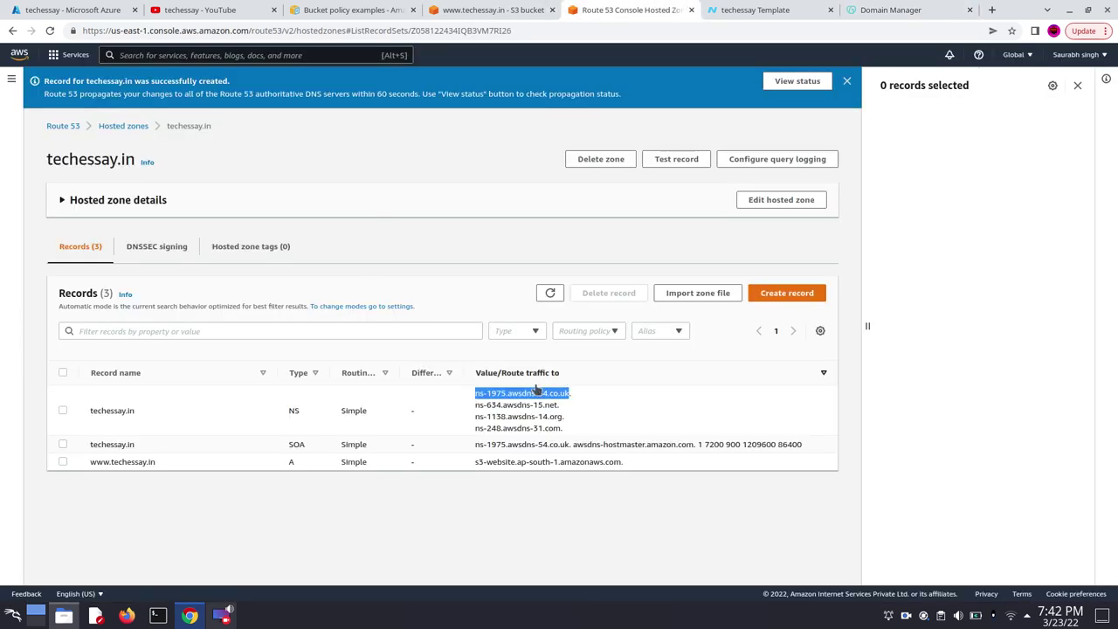
pyautogui.moveTo(475, 404); pyautogui.dragTo(559, 406)
pyautogui.hotkey('ctrl', 'c')
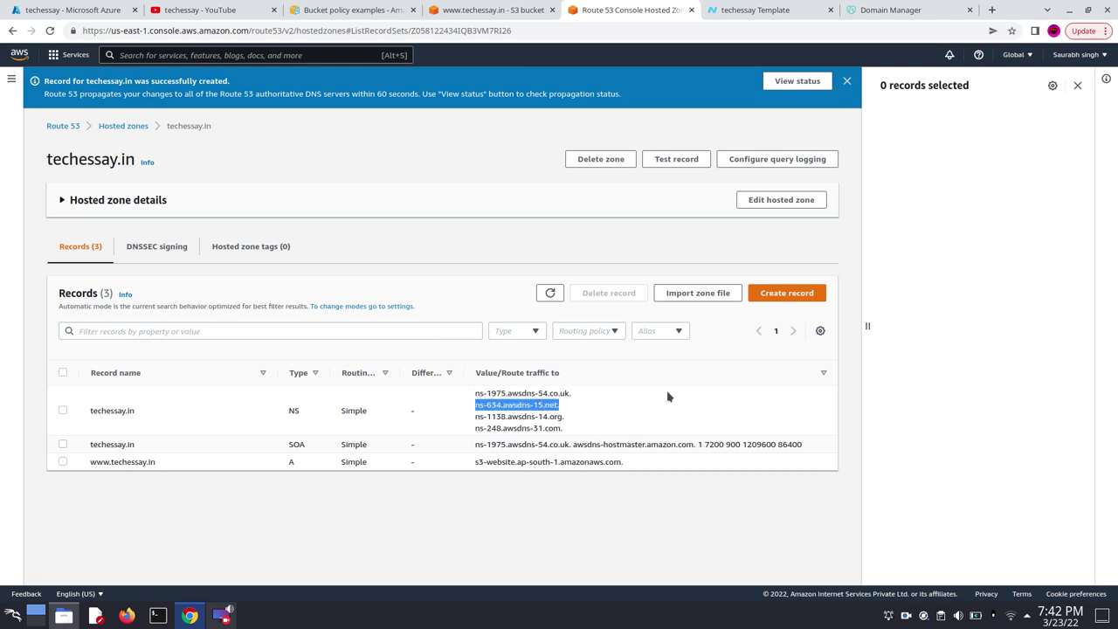
pyautogui.click(887, 9)
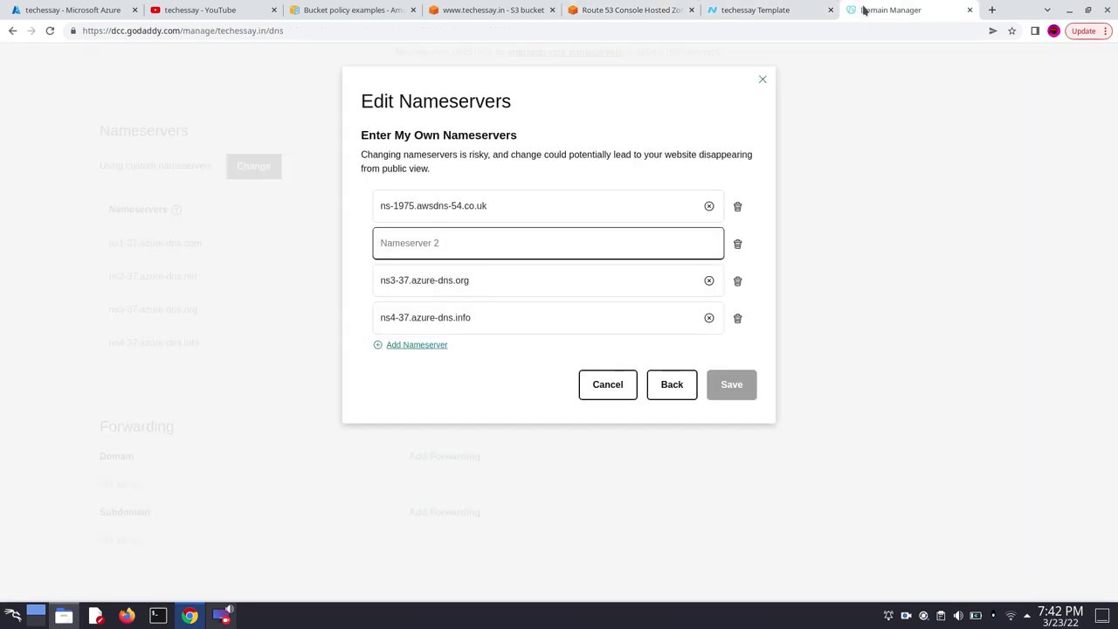
pyautogui.click(453, 247)
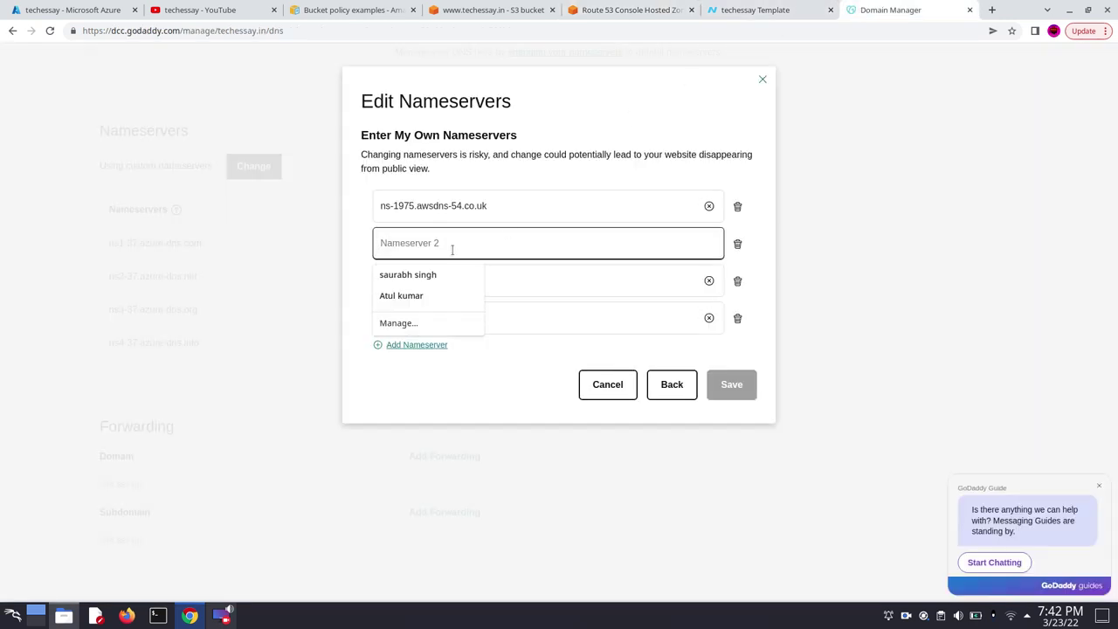
pyautogui.hotkey('ctrl', 'v')
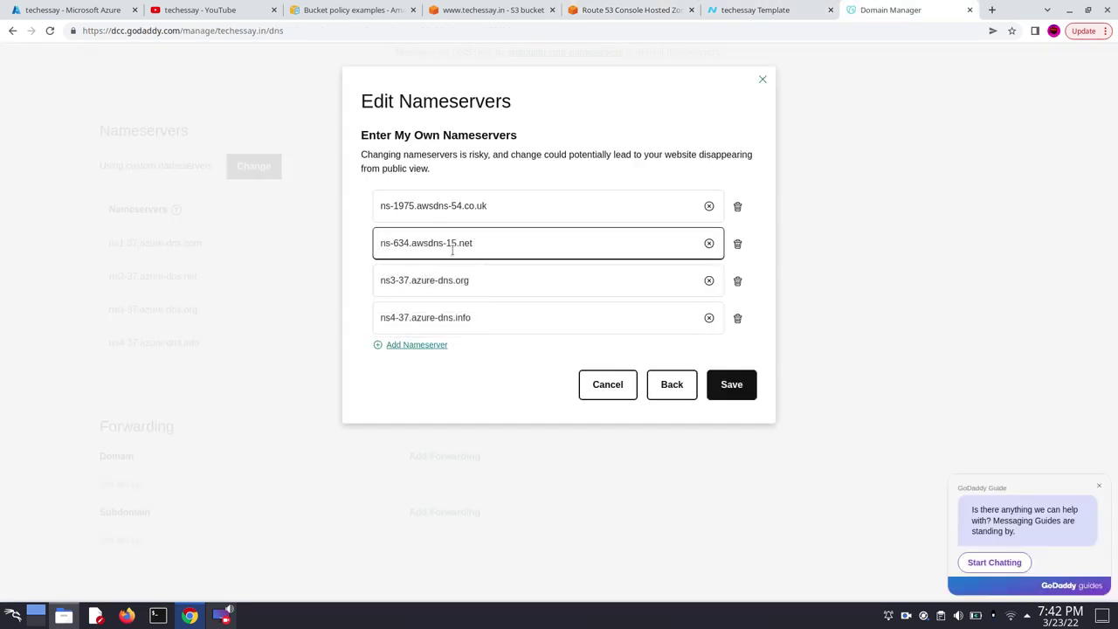
# Replace the third nameserver with ns-1138.awsdns-14.org, copied from the Route 53 NS record
pyautogui.click(708, 281)
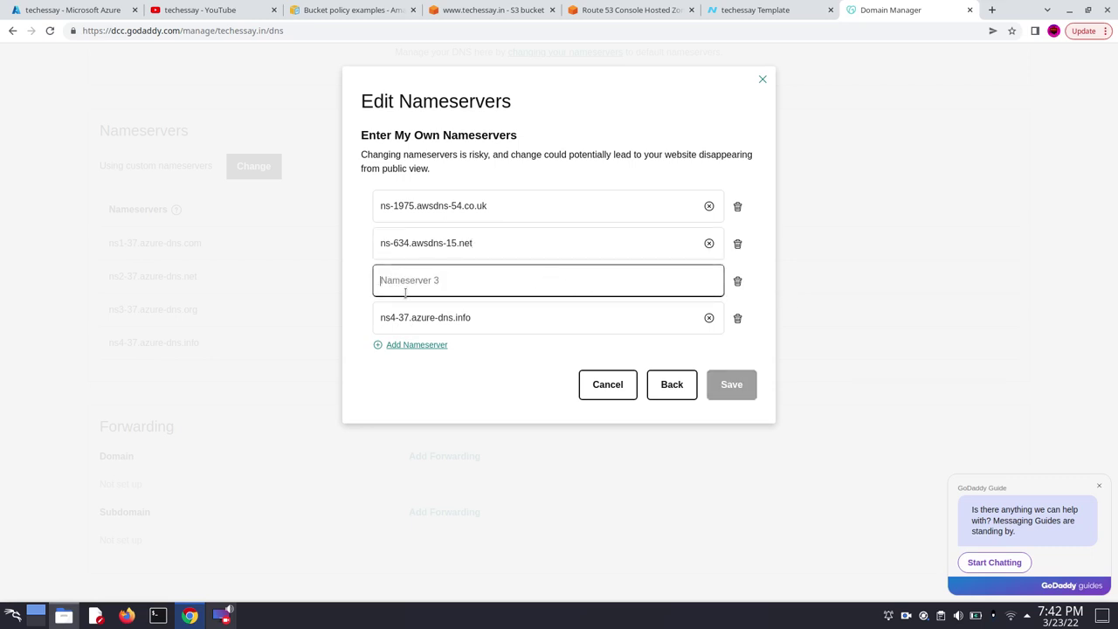
pyautogui.click(638, 12)
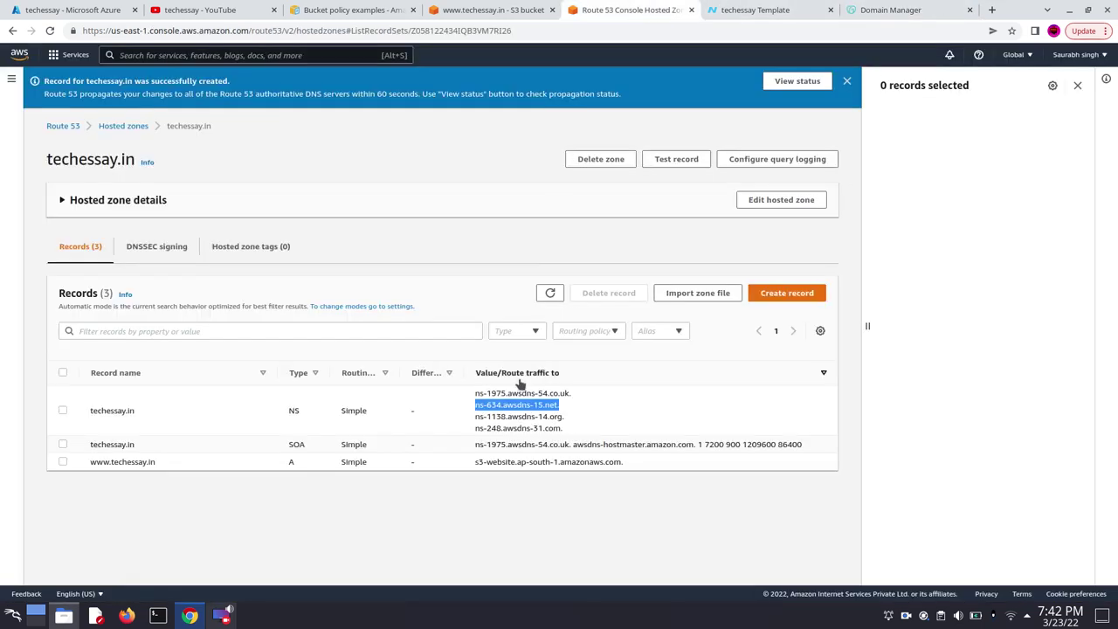
pyautogui.moveTo(476, 417); pyautogui.dragTo(560, 416)
pyautogui.hotkey('ctrl', 'c')
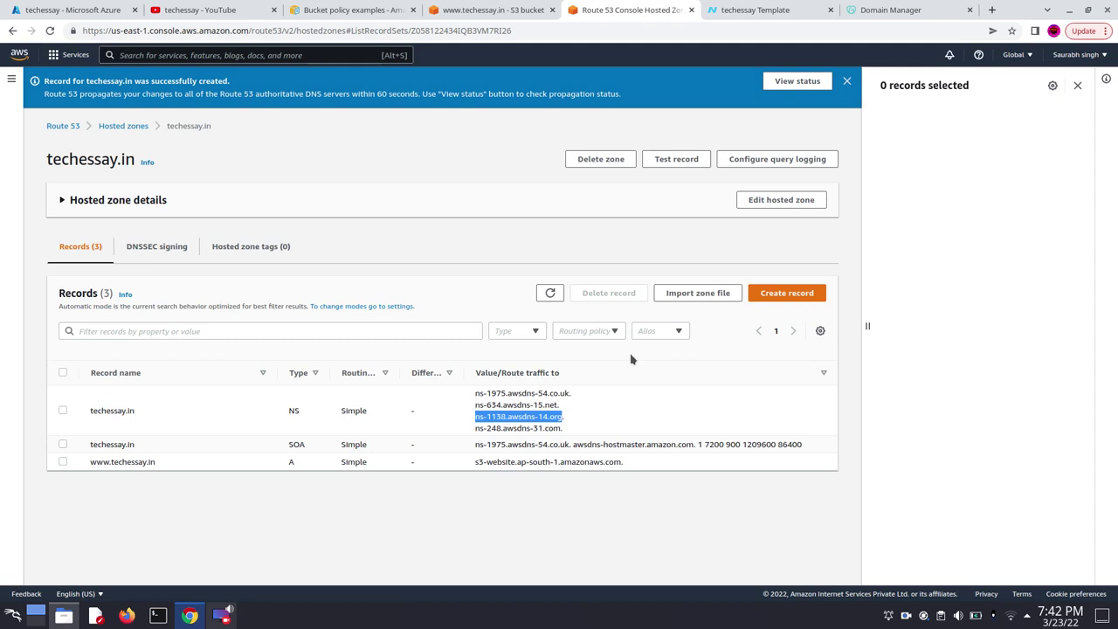
pyautogui.click(876, 10)
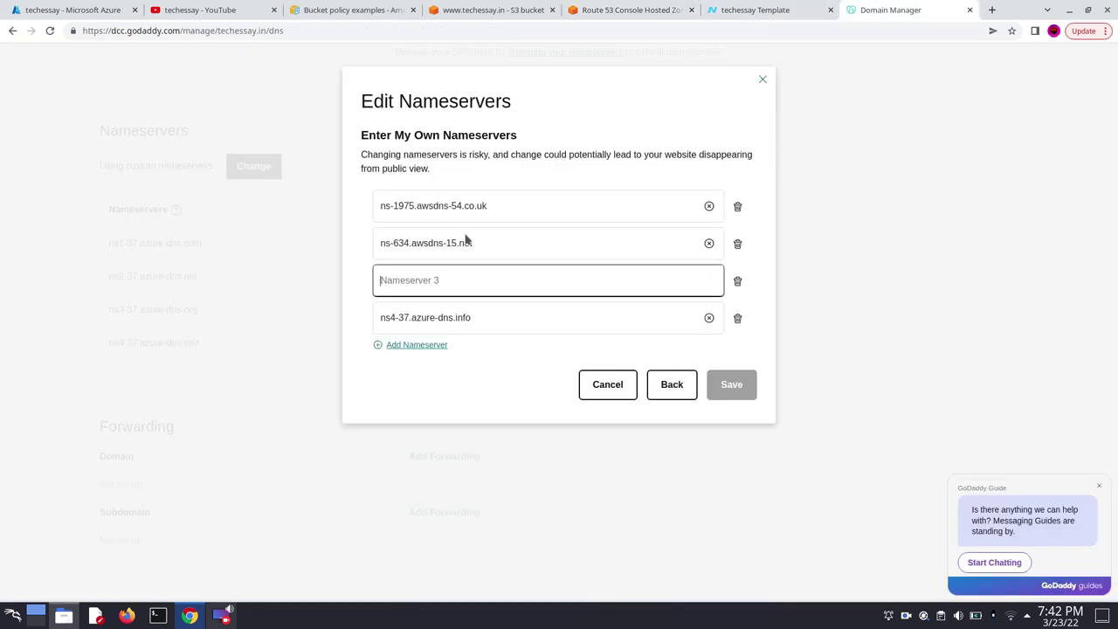
pyautogui.click(439, 282)
pyautogui.hotkey('ctrl', 'v')
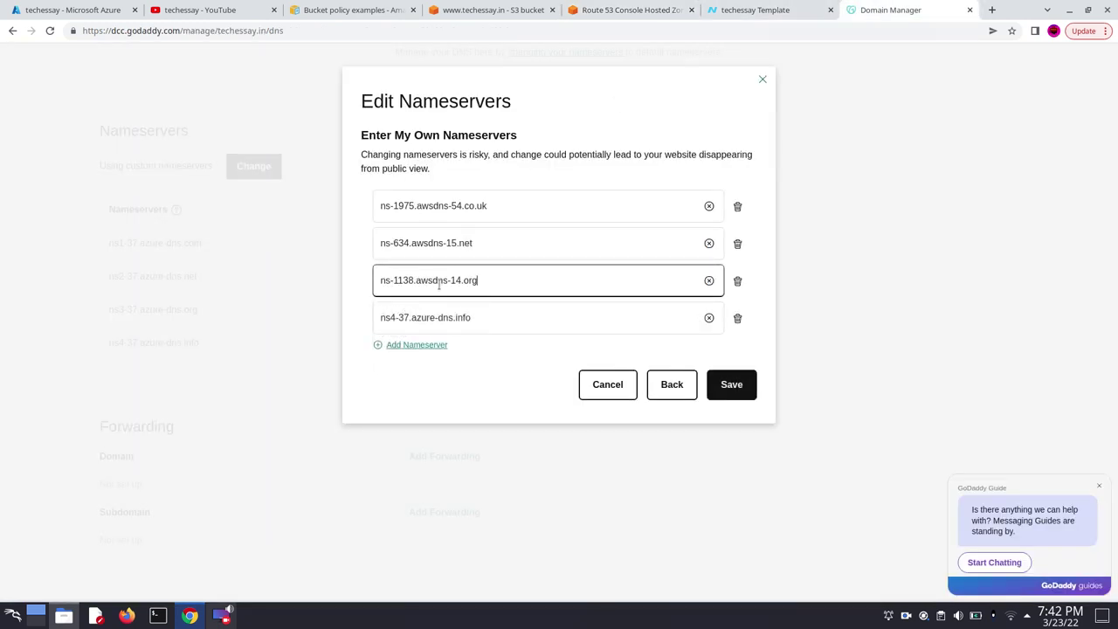
# Replace the fourth nameserver with ns-248.awsdns-31.com, copied from the Route 53 NS record
pyautogui.click(709, 318)
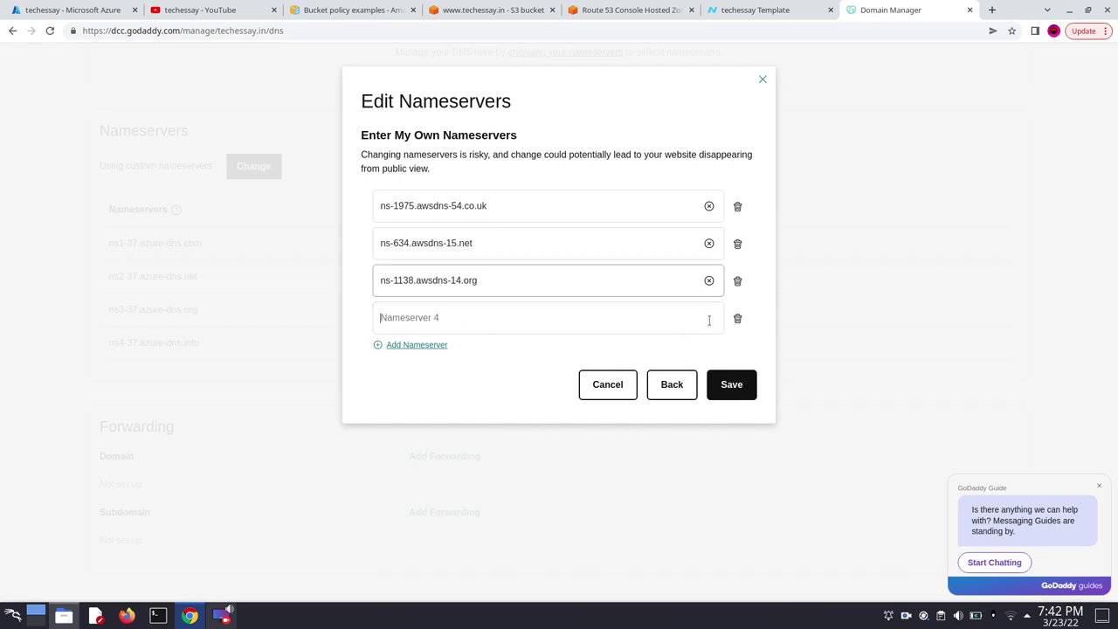
pyautogui.click(810, 17)
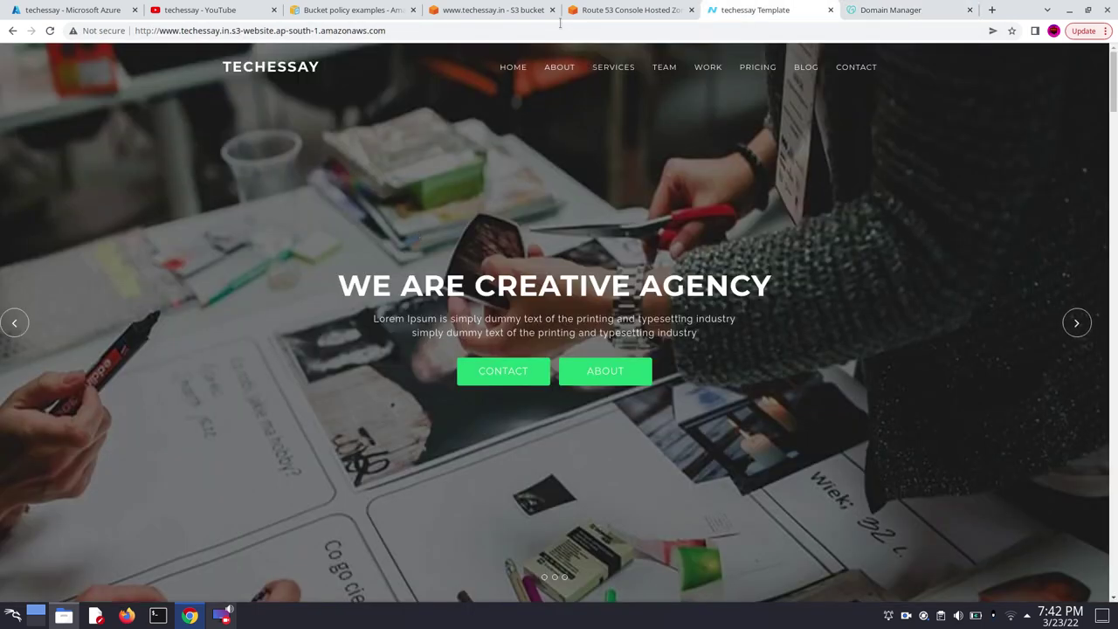
pyautogui.click(603, 9)
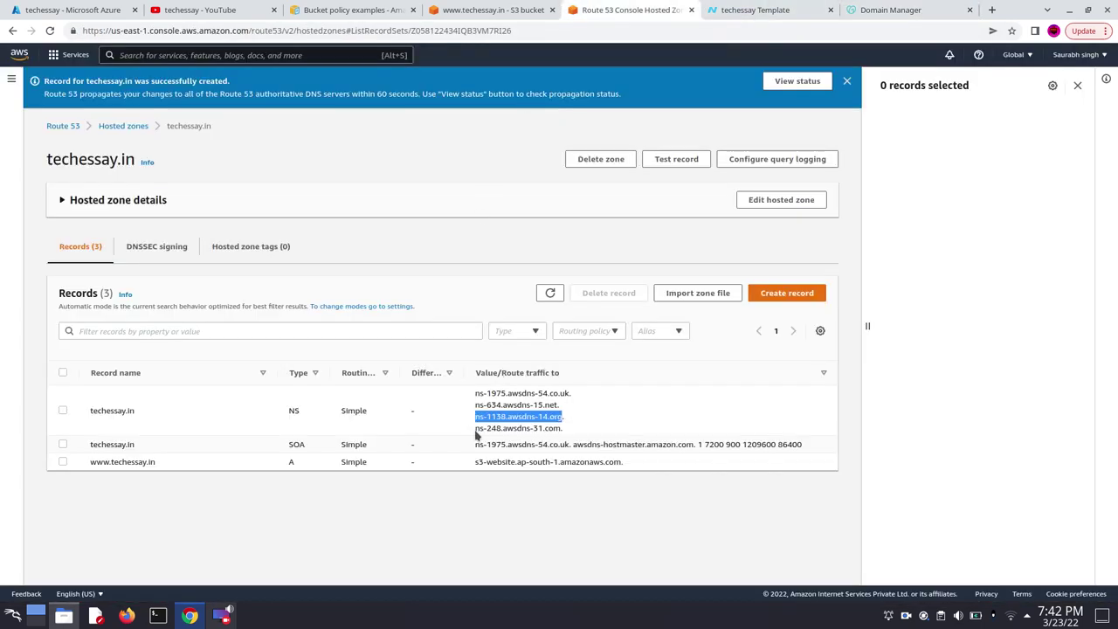
pyautogui.moveTo(477, 430); pyautogui.dragTo(552, 437)
pyautogui.hotkey('ctrl', 'c')
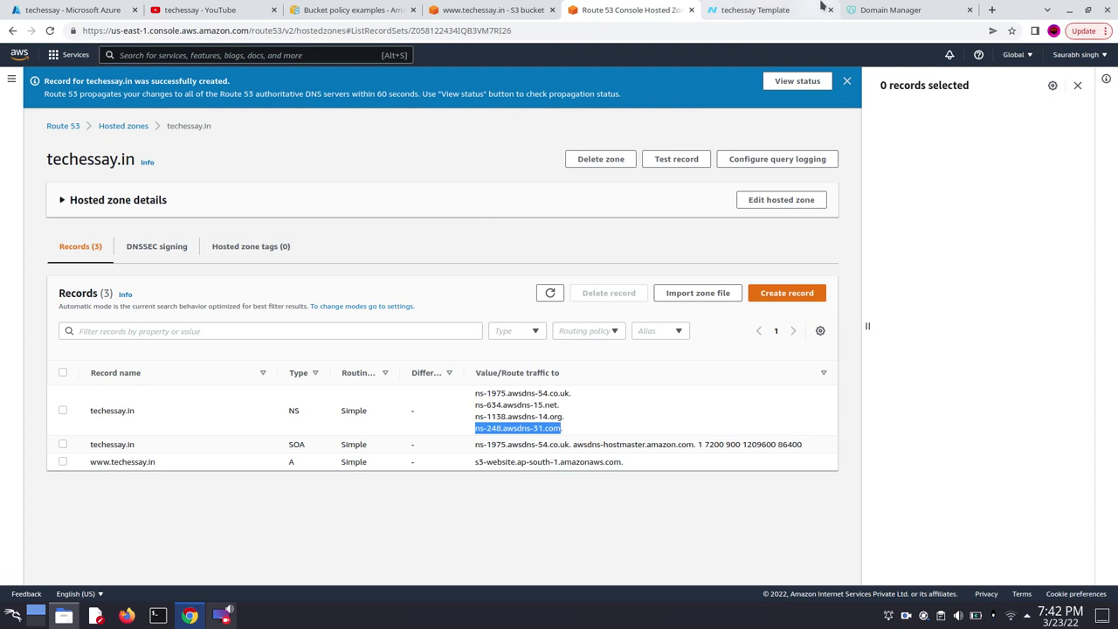
pyautogui.click(891, 9)
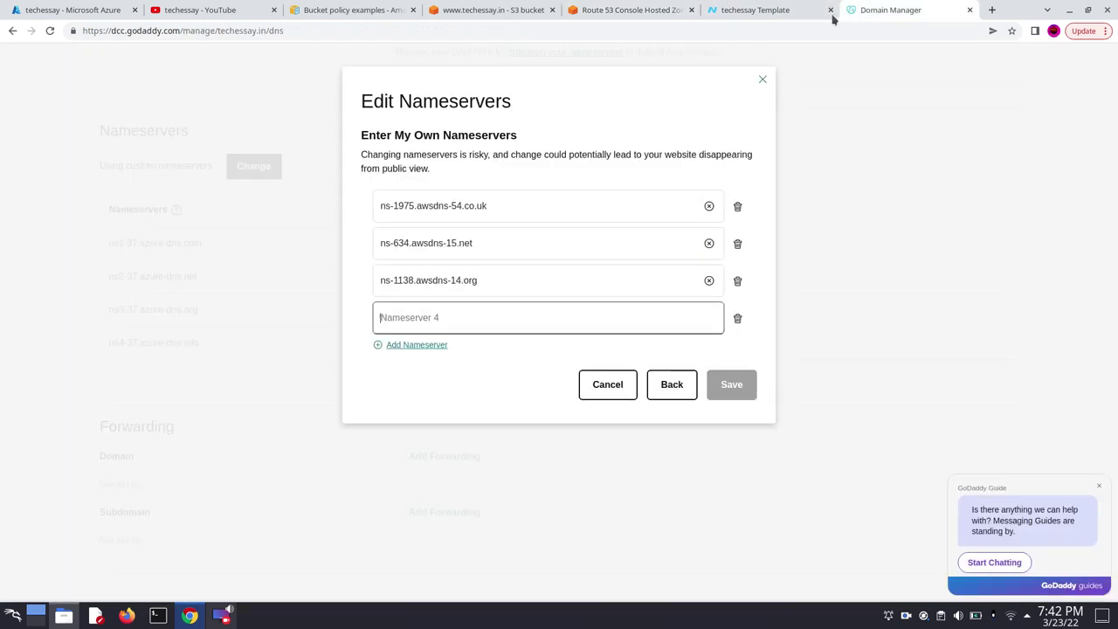
pyautogui.click(403, 322)
pyautogui.hotkey('ctrl', 'v')
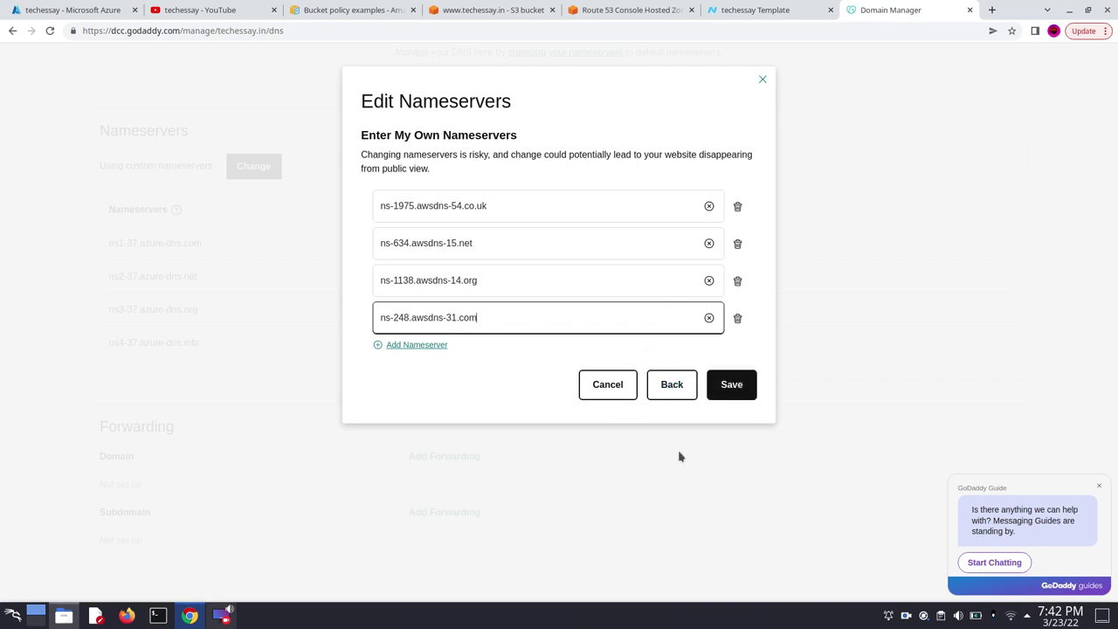
pyautogui.click(27, 10)
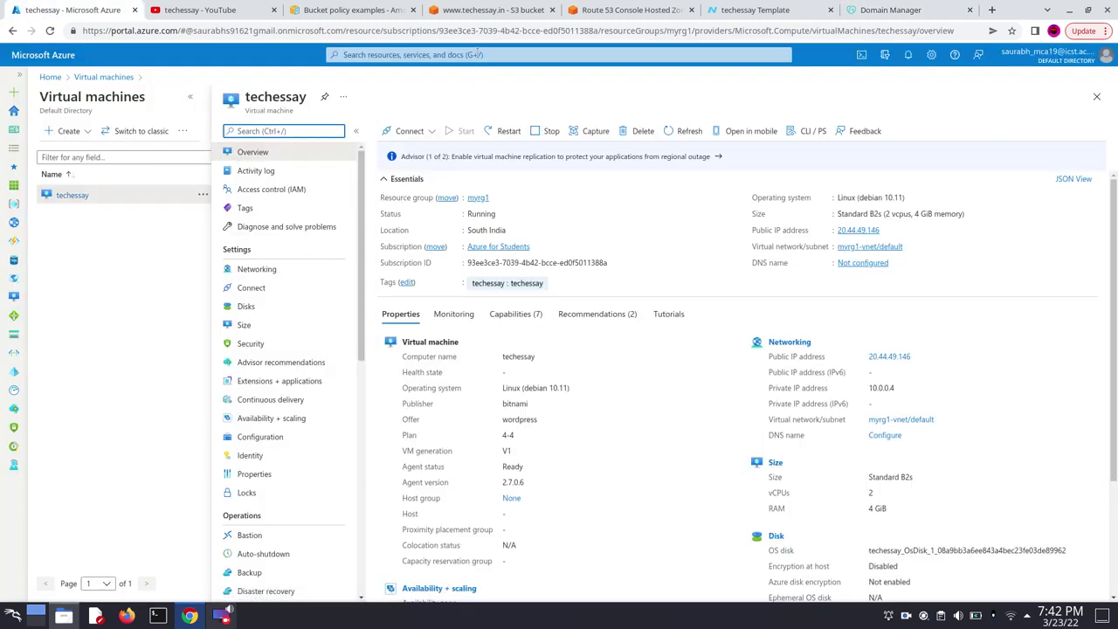
pyautogui.click(889, 7)
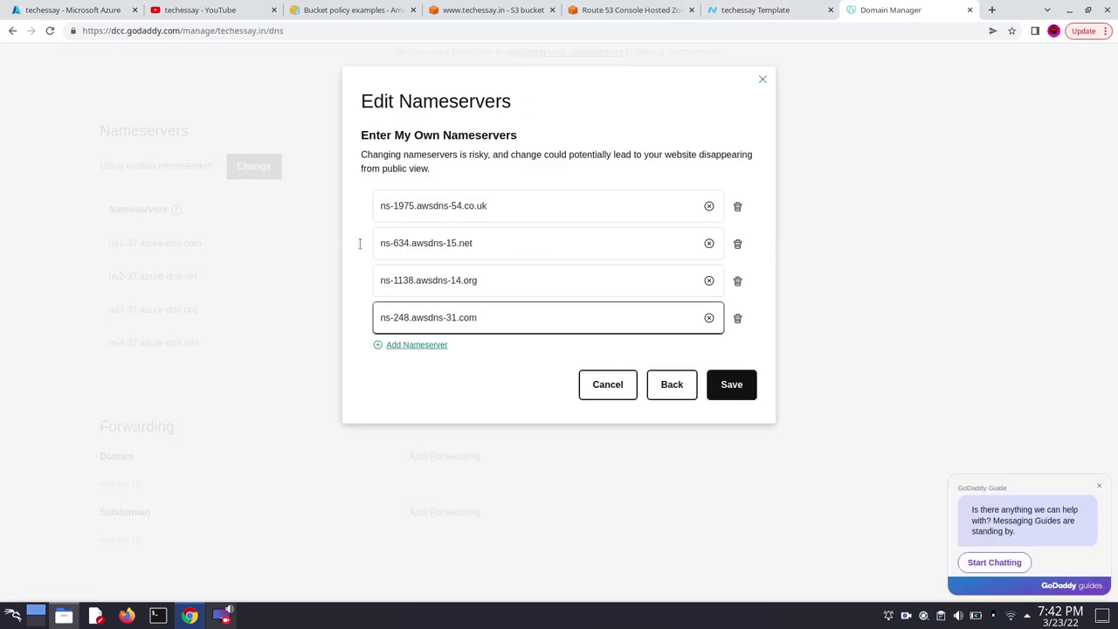